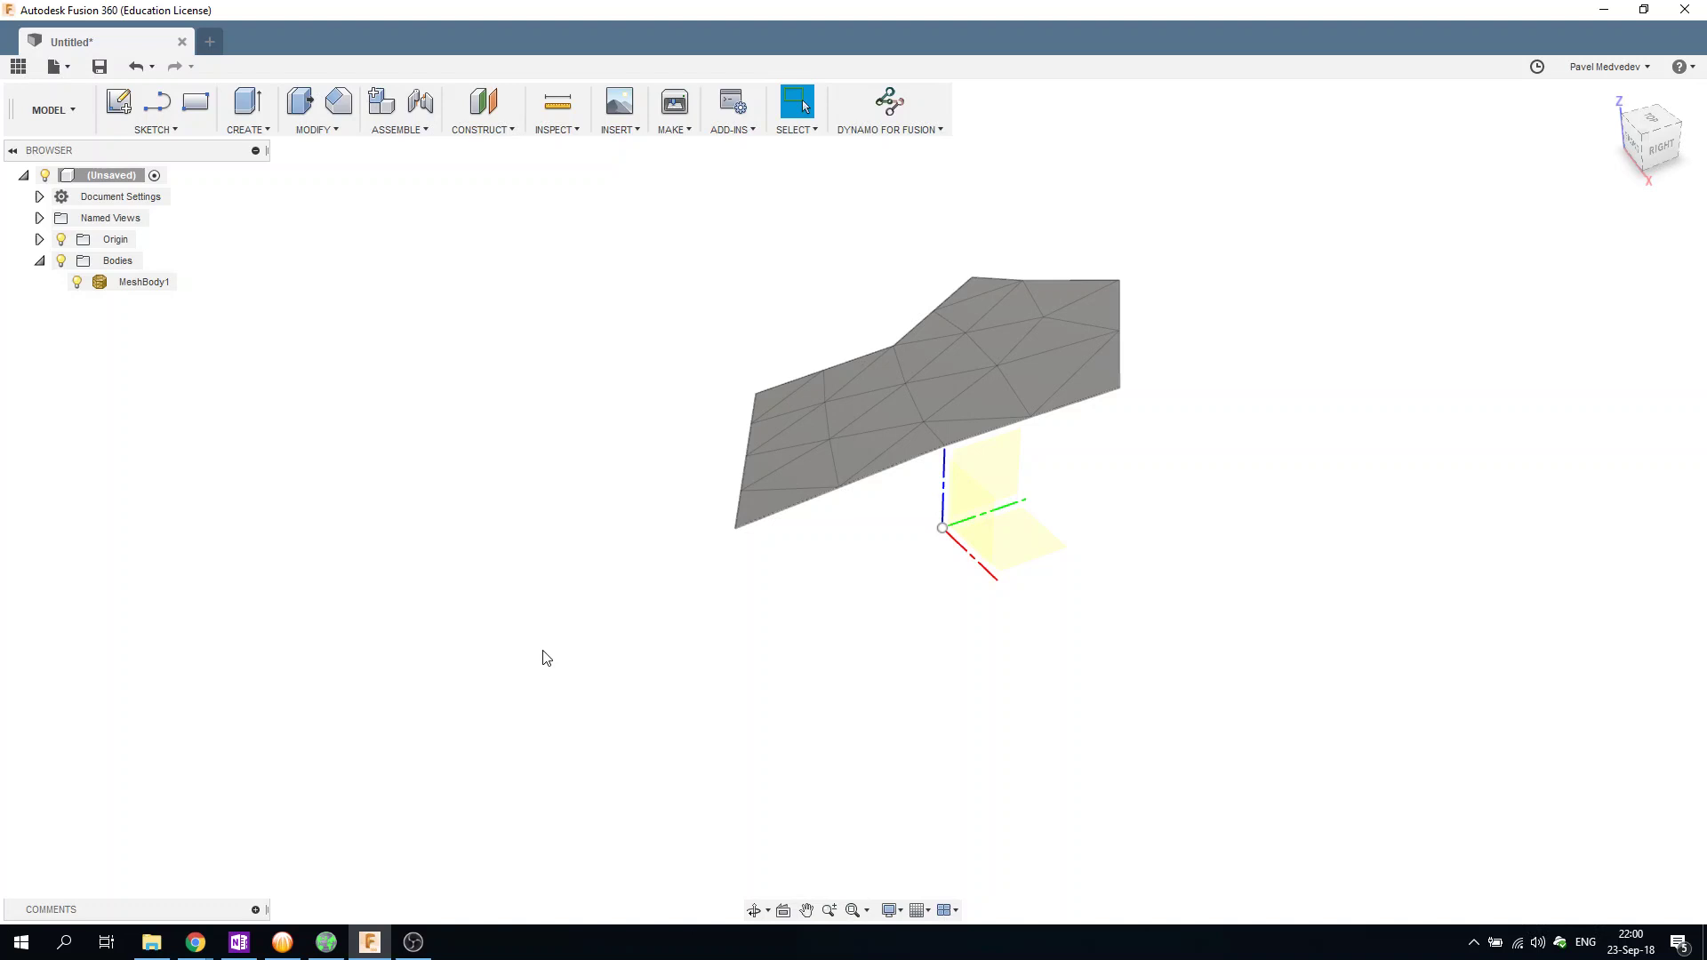
Orbit and zoom to inspect the mesh from the front, edge-on and tilted.
mouse_move(1258, 449)
middle_mouse_down("shift")
mouse_move(1293, 405)
mouse_move(1348, 395)
mouse_move(1456, 442)
mouse_move(1333, 442)
mouse_move(1303, 499)
mouse_move(1306, 449)
mouse_move(1402, 465)
mouse_move(1322, 481)
middle_mouse_up("shift")
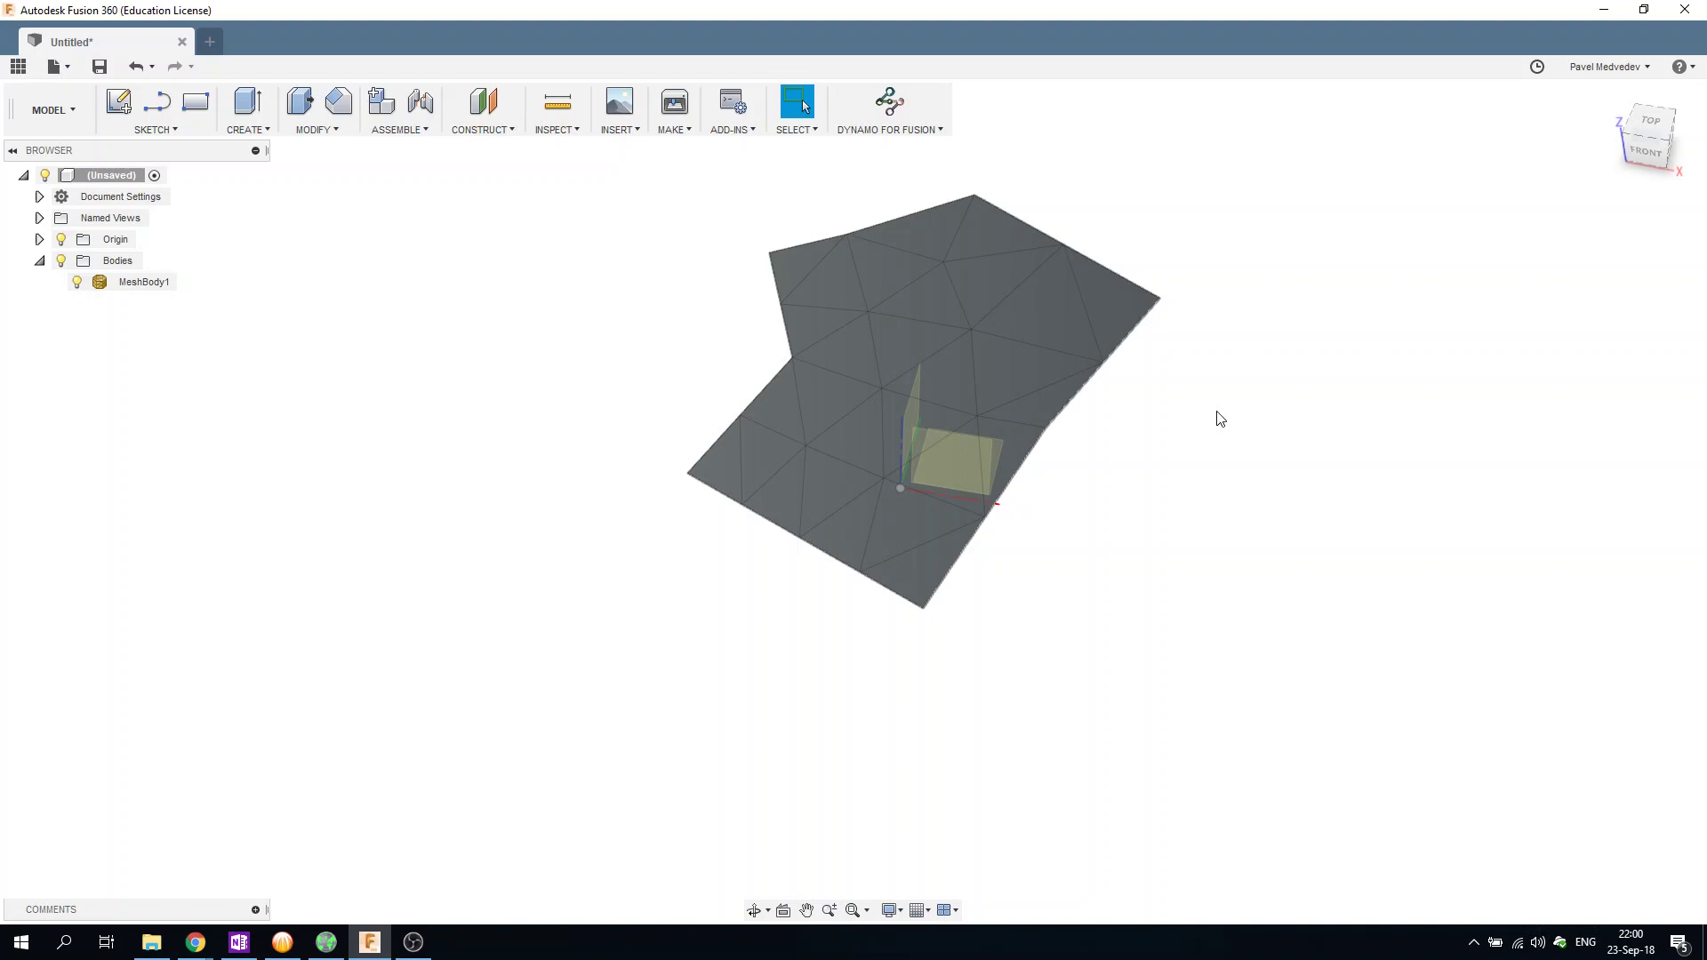
mouse_move(1208, 477)
middle_mouse_down("shift")
mouse_move(1173, 430)
mouse_move(1124, 430)
mouse_move(1154, 407)
mouse_move(1167, 442)
mouse_move(1131, 480)
middle_mouse_up("shift")
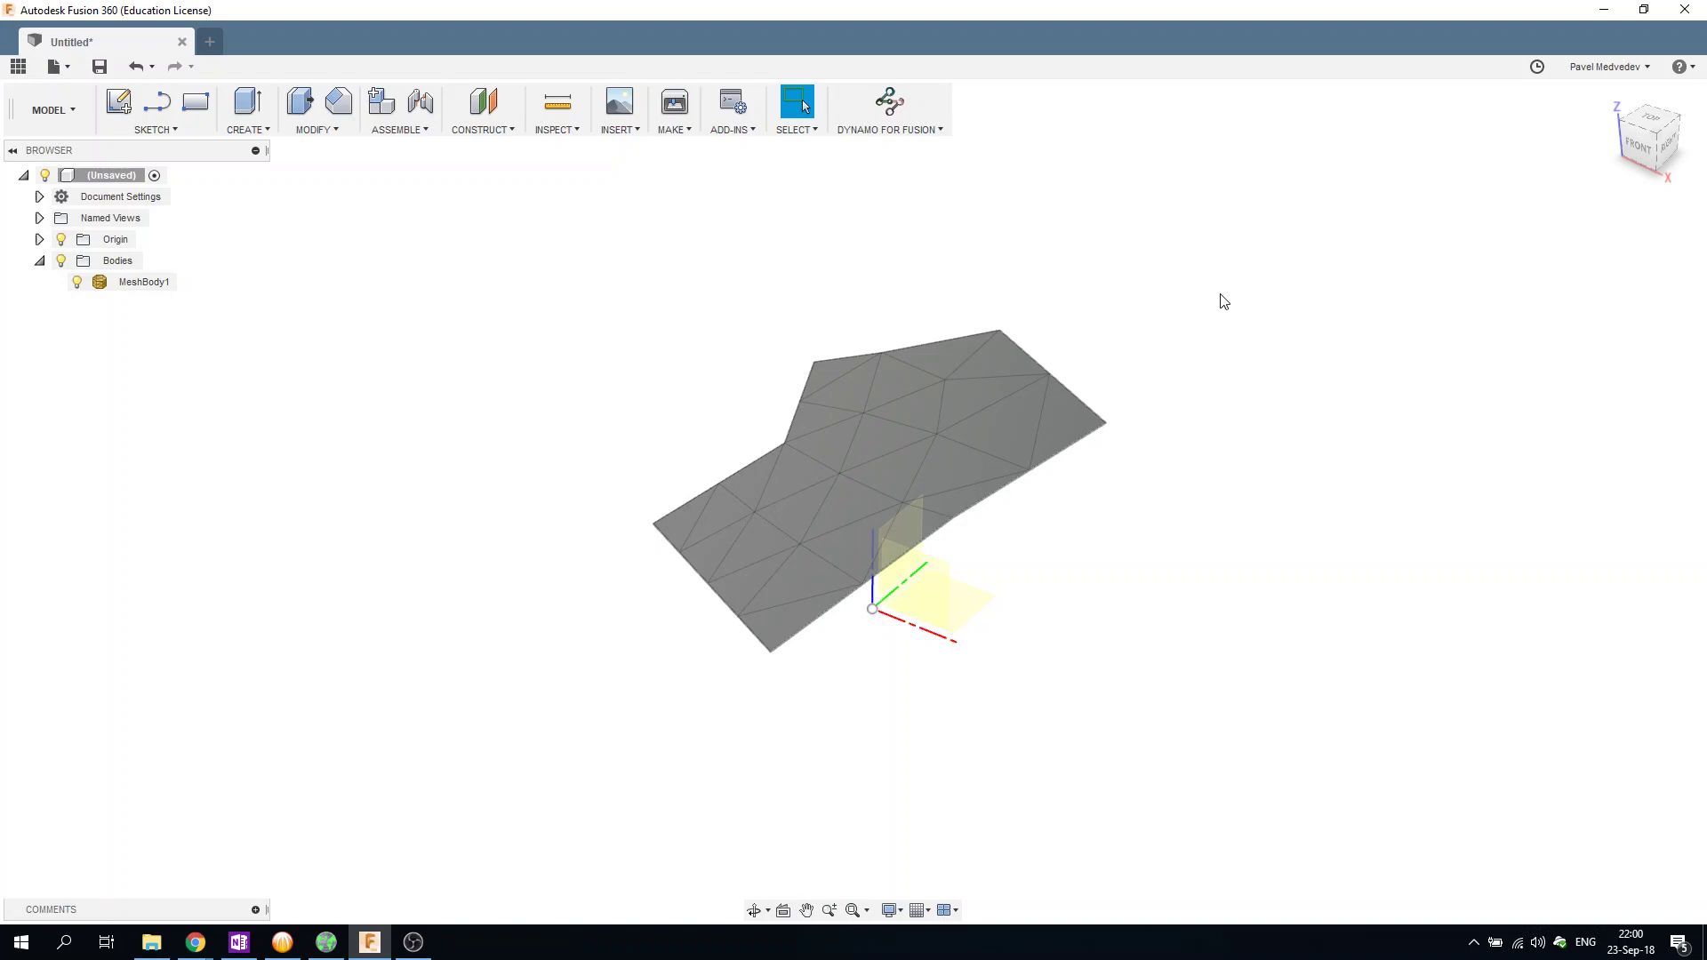
middle_click_drag(1223, 298, 1215, 278, "shift")
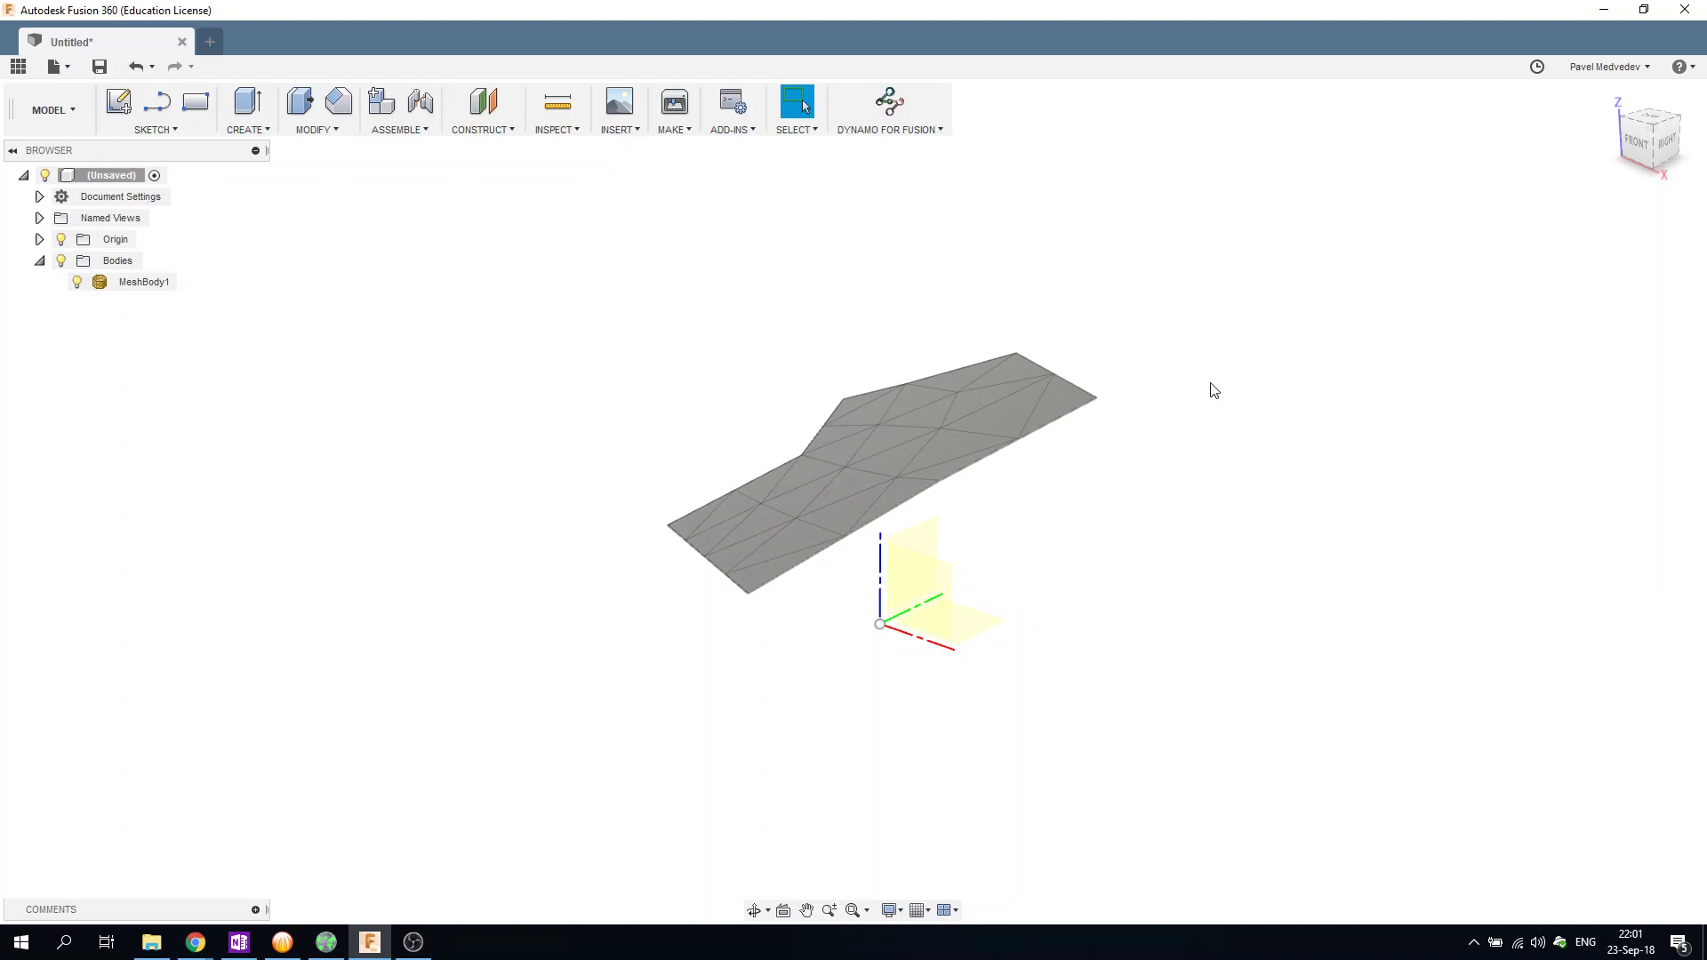
middle_click_drag(957, 240, 1005, 213)
scroll(942, 450, "up", 2)
scroll(1106, 541, "up", 2)
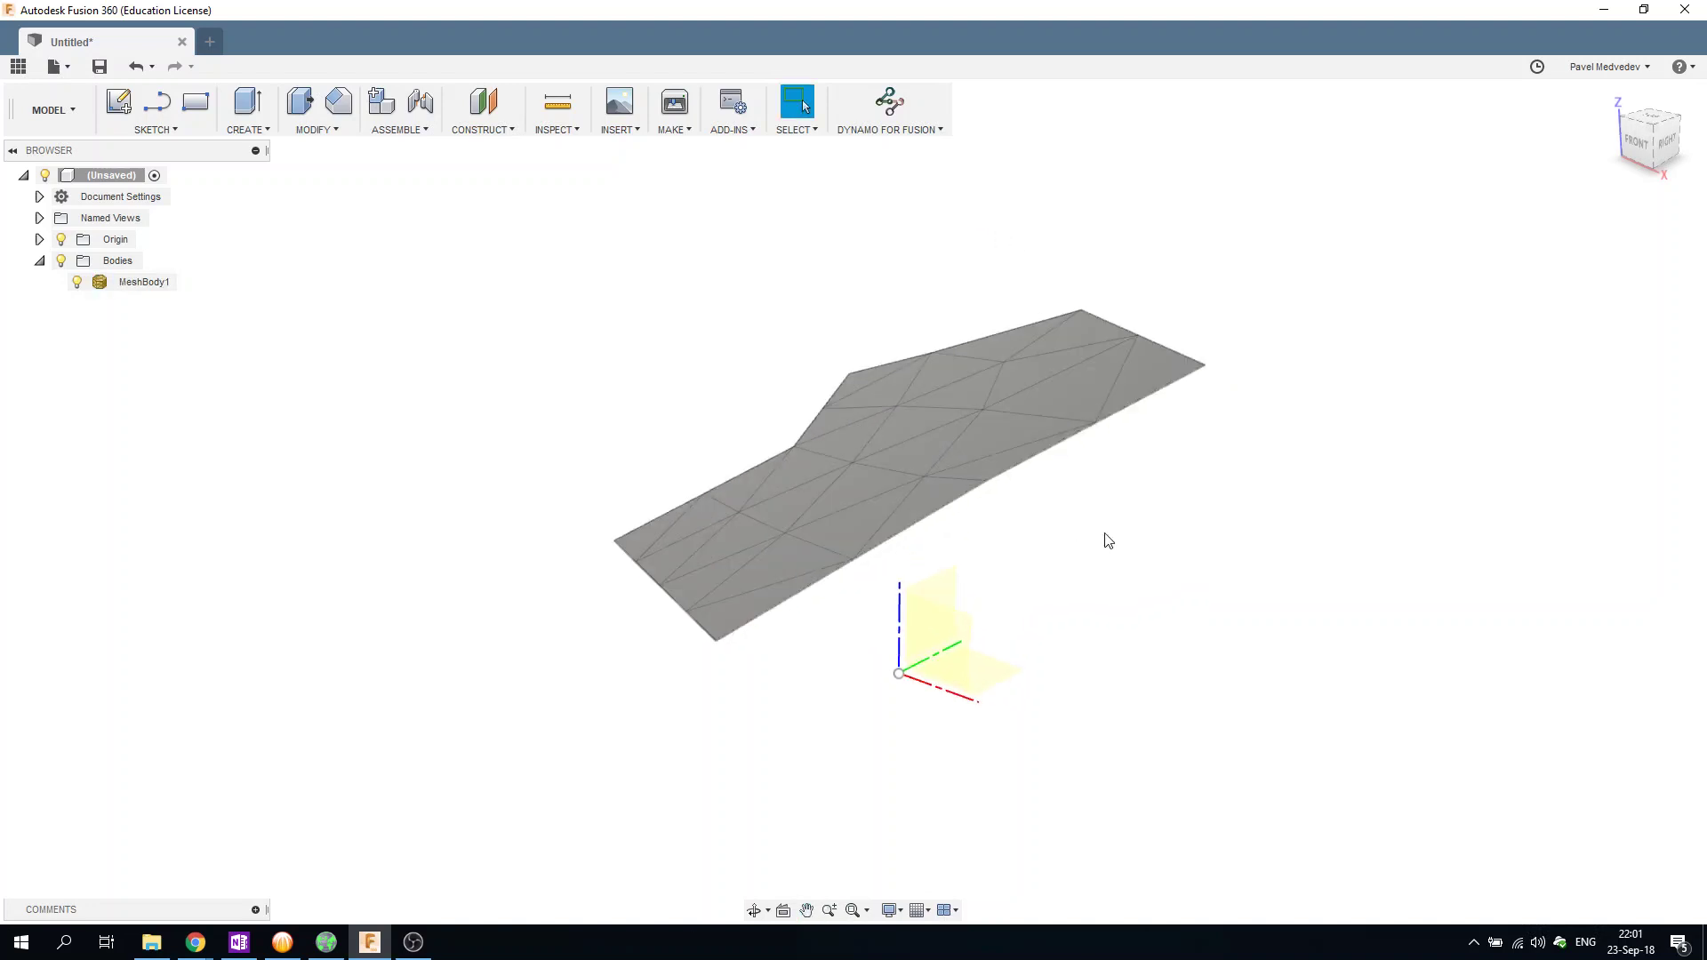
mouse_move(1242, 563)
middle_mouse_down("shift")
mouse_move(1160, 528)
mouse_move(1219, 538)
mouse_move(1249, 567)
mouse_move(1223, 564)
mouse_move(1135, 655)
mouse_move(1047, 461)
middle_mouse_up("shift")
Select the mesh body and re-angle to an oblique top view of it.
left_click(1040, 467)
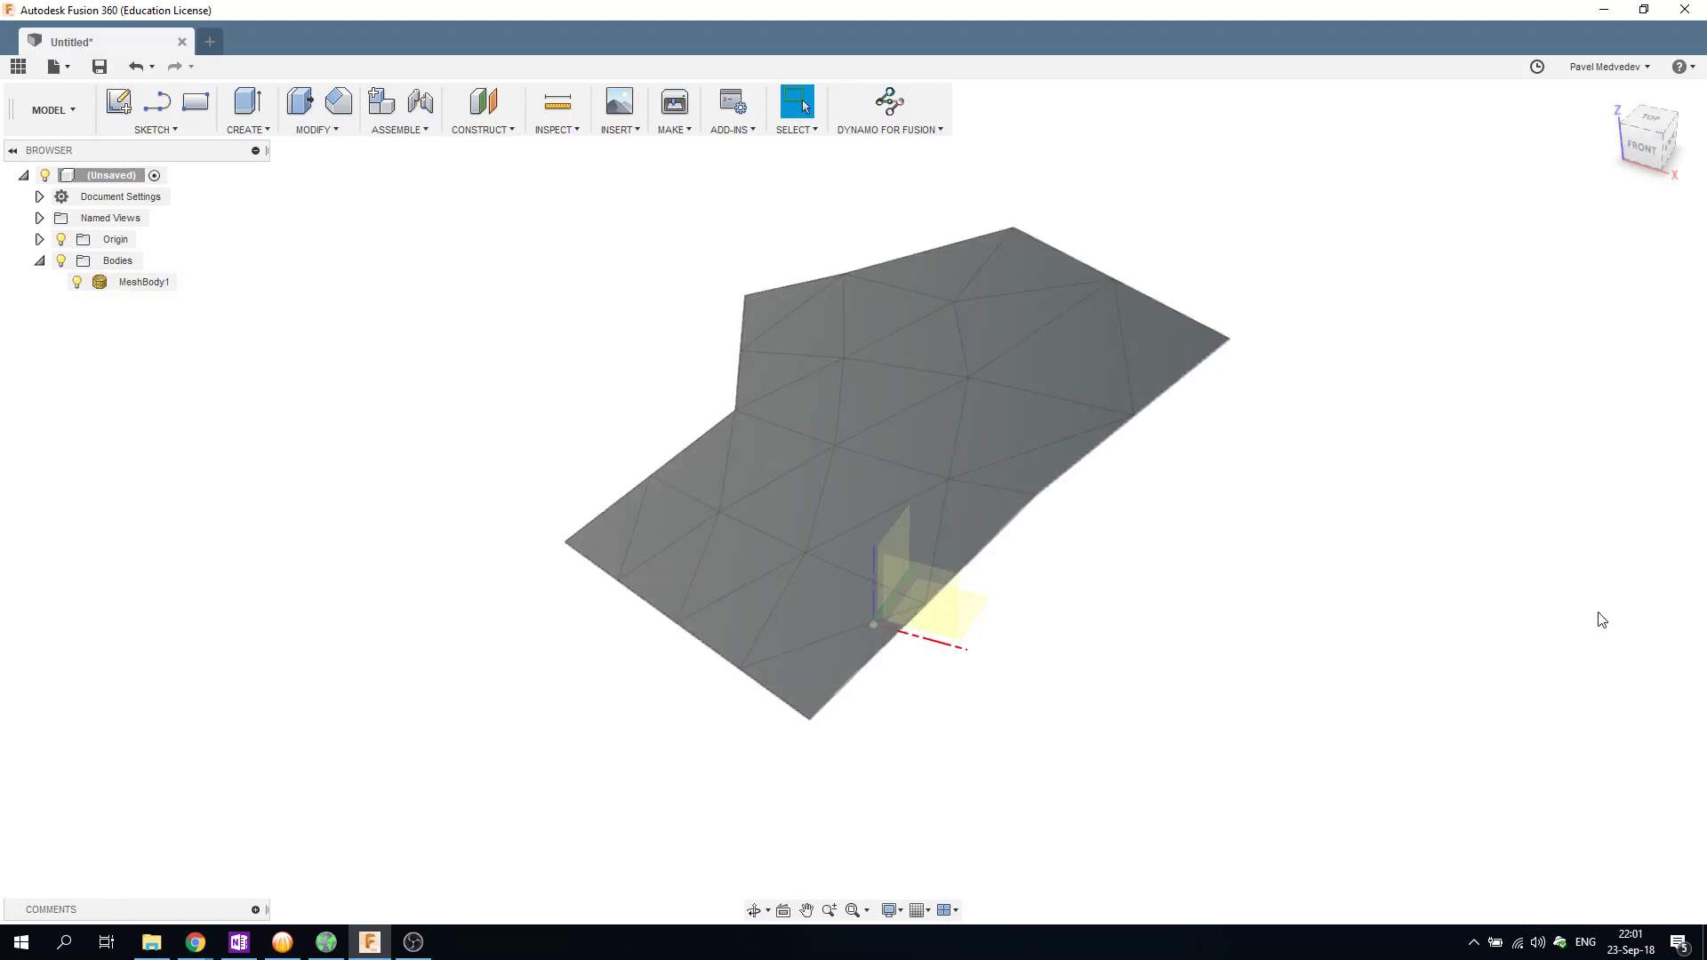
mouse_move(1600, 619)
middle_mouse_down("shift")
mouse_move(1536, 545)
mouse_move(1444, 583)
mouse_move(1562, 590)
middle_mouse_up("shift")
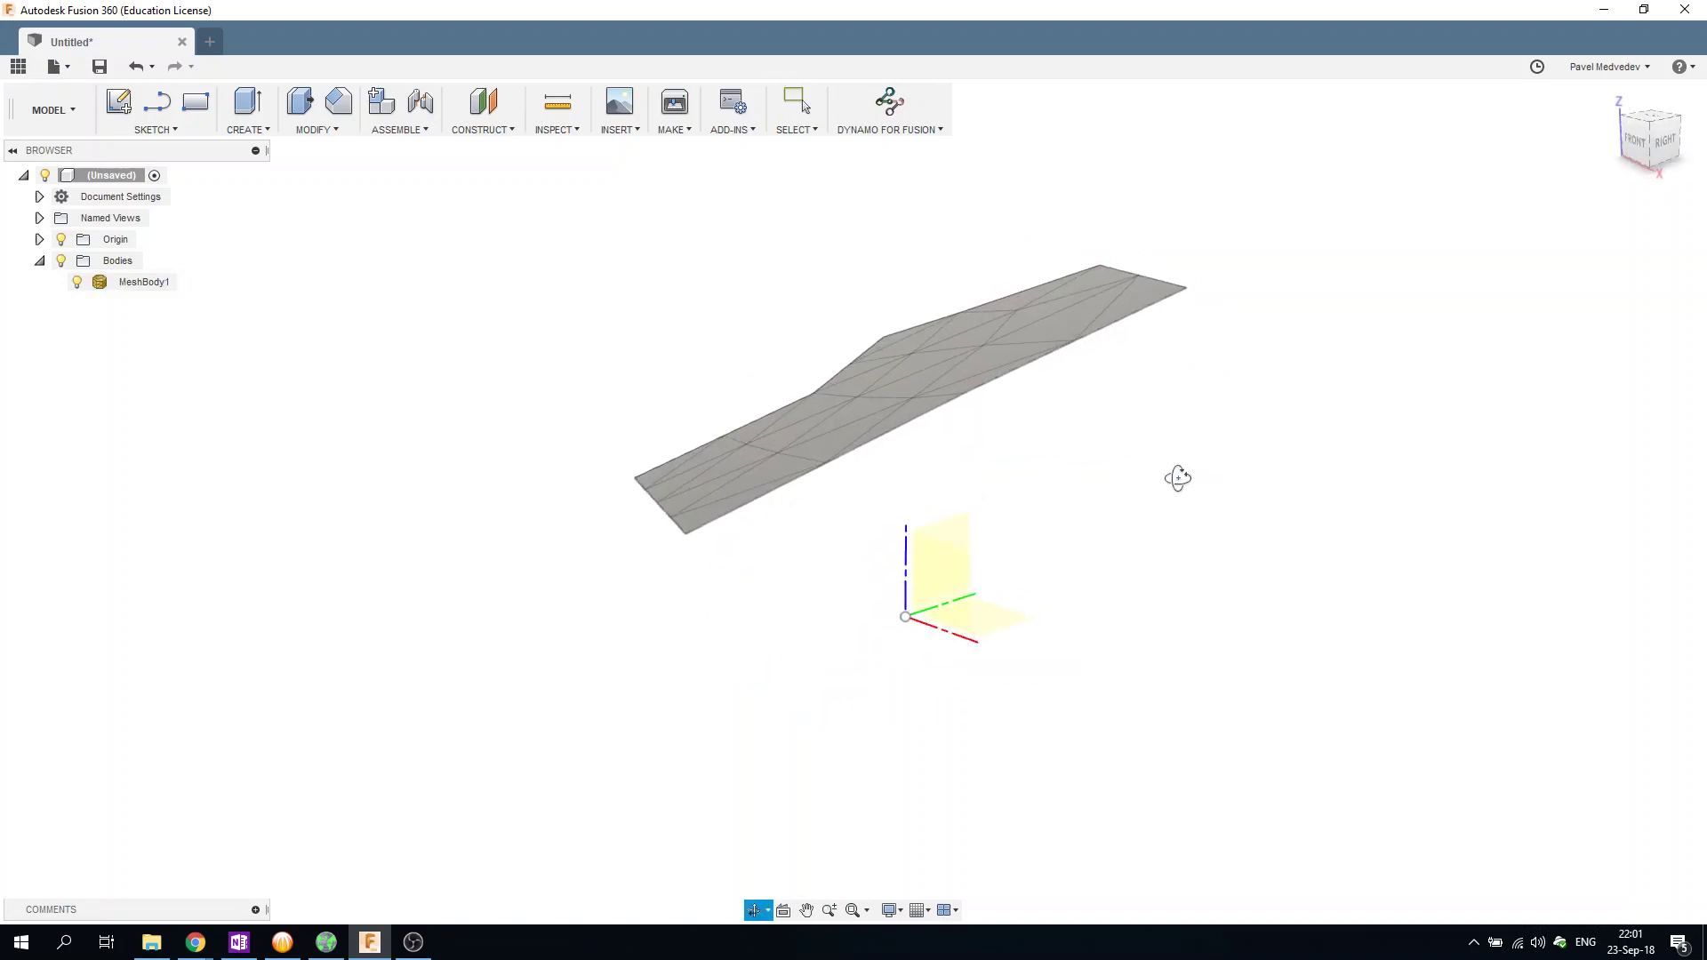
middle_click_drag(1178, 478, 1208, 506, "shift")
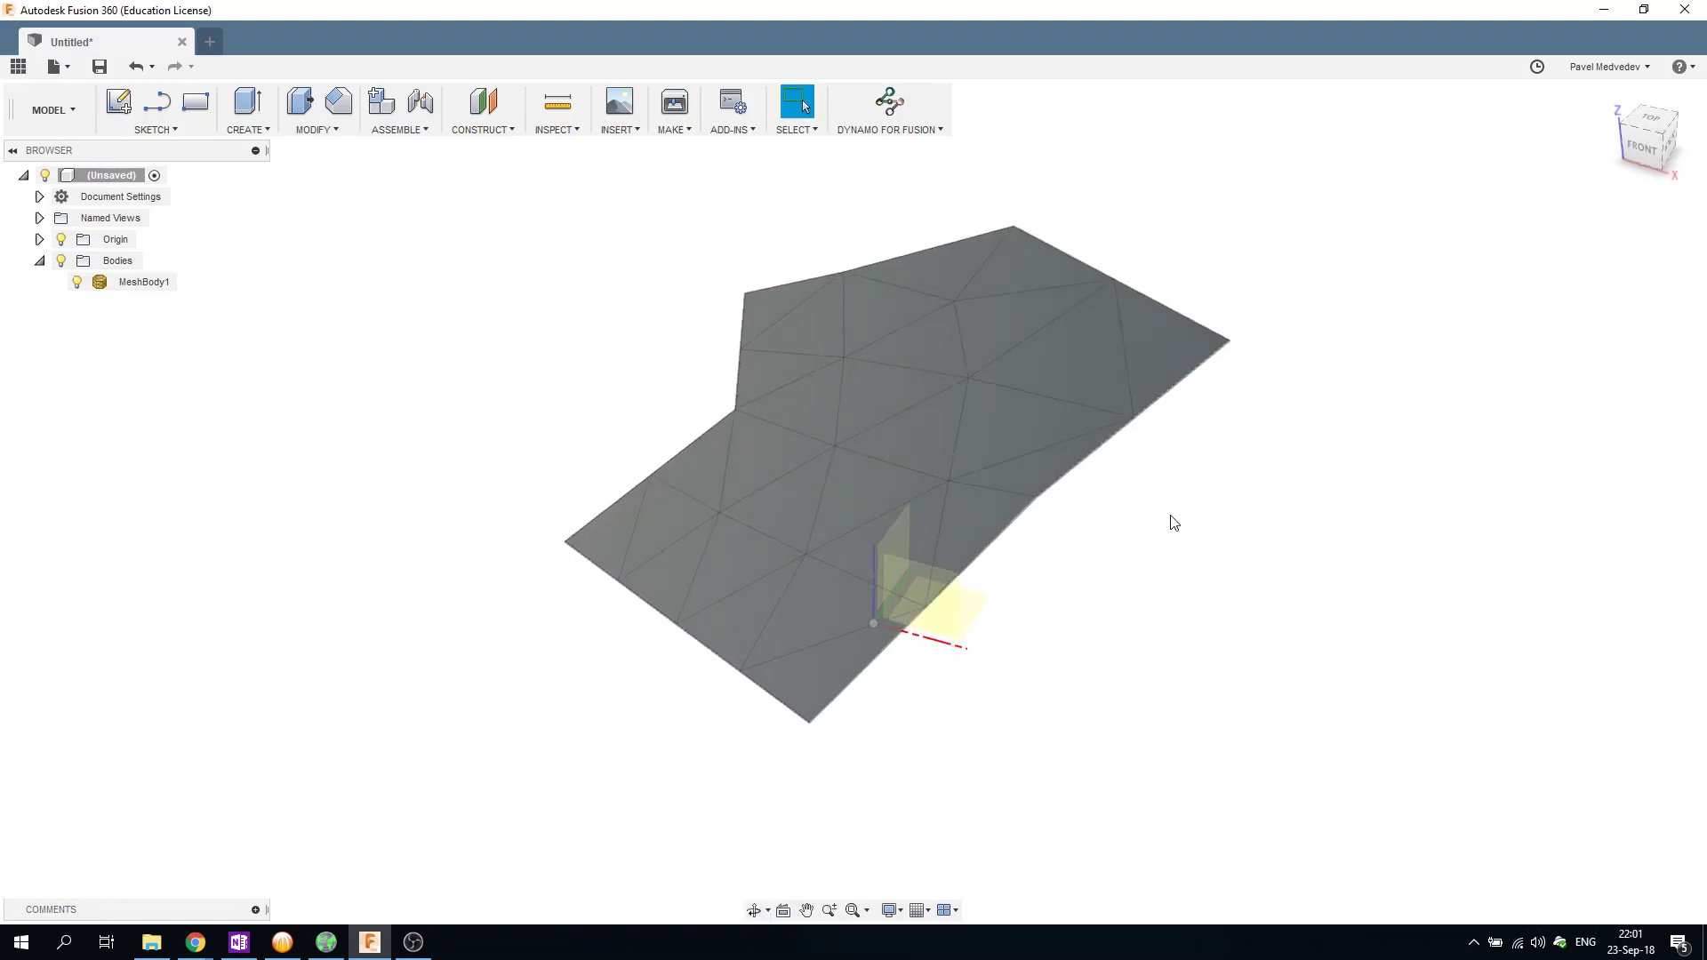
middle_click_drag(681, 186, 670, 202)
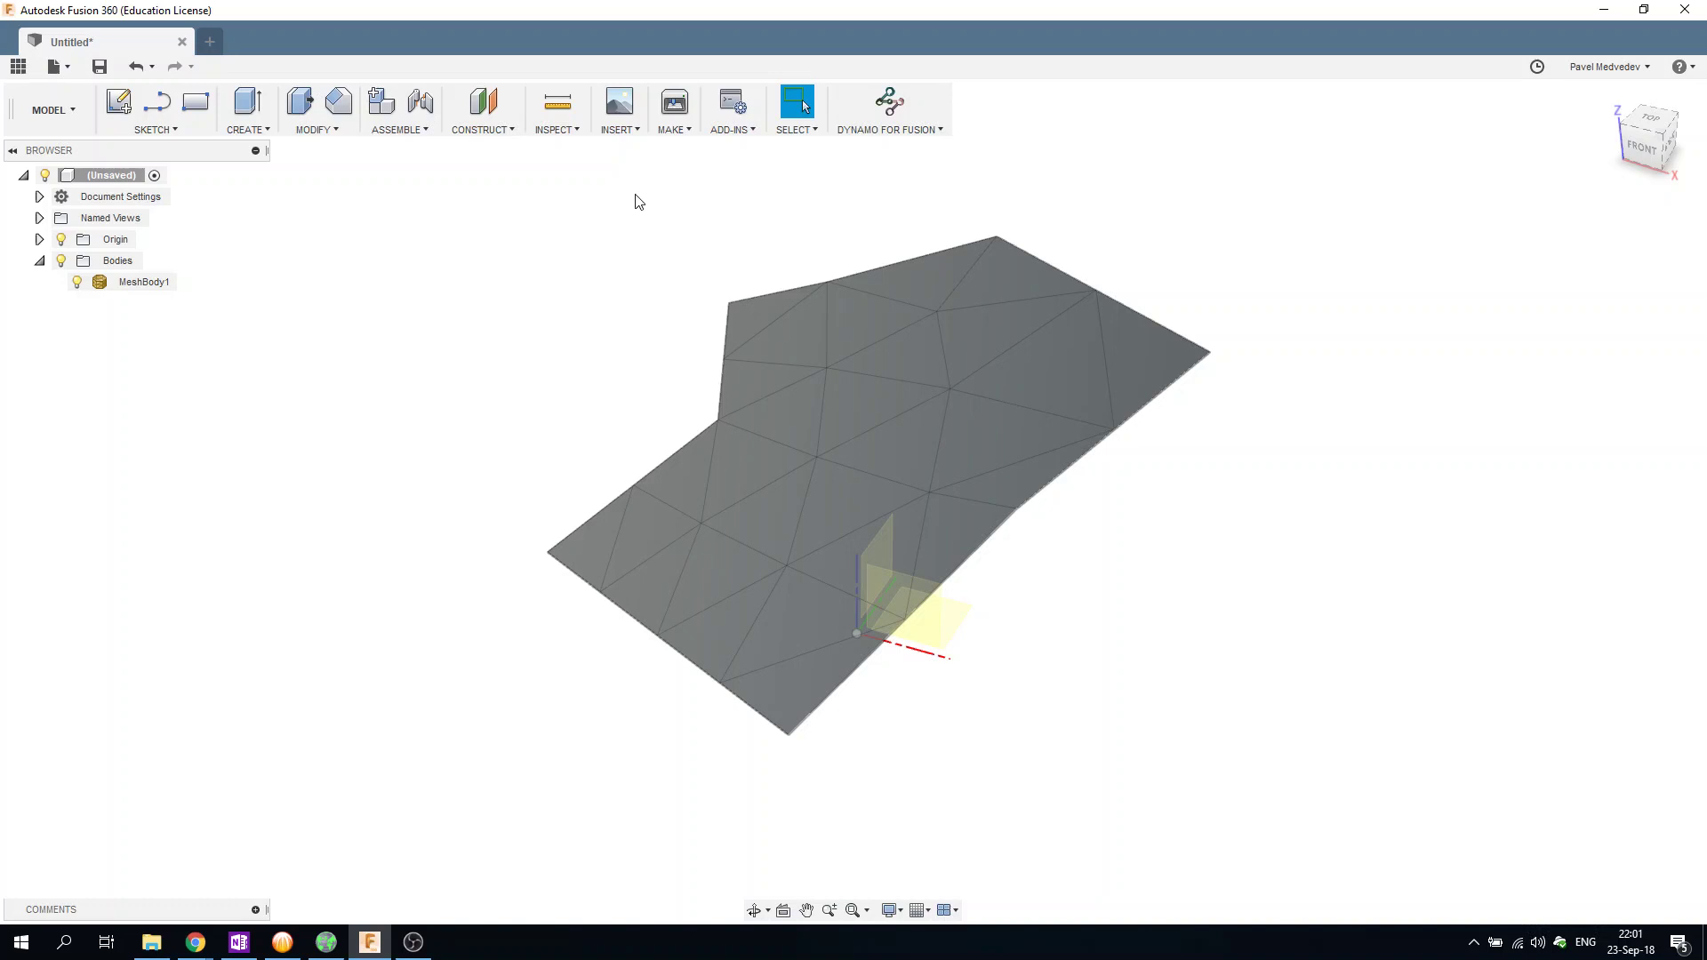
scroll(635, 201, "up", 1)
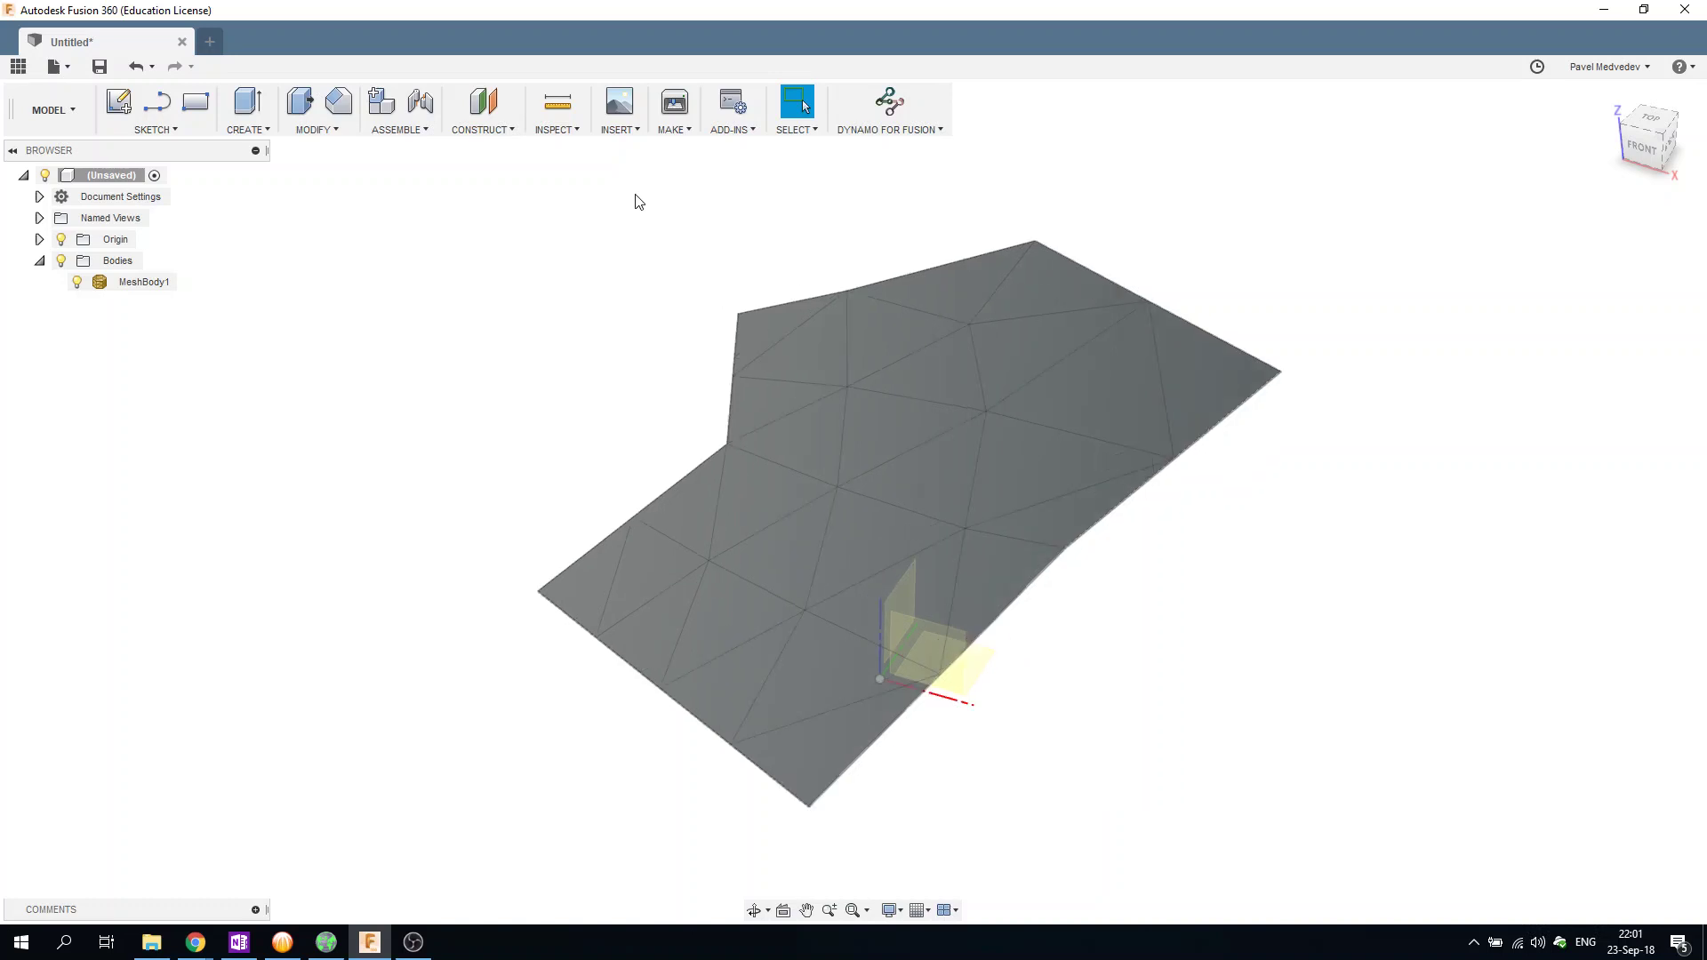
Browse the Sketch and Construct tool lists without choosing anything, reselecting the mesh body.
left_click(178, 128)
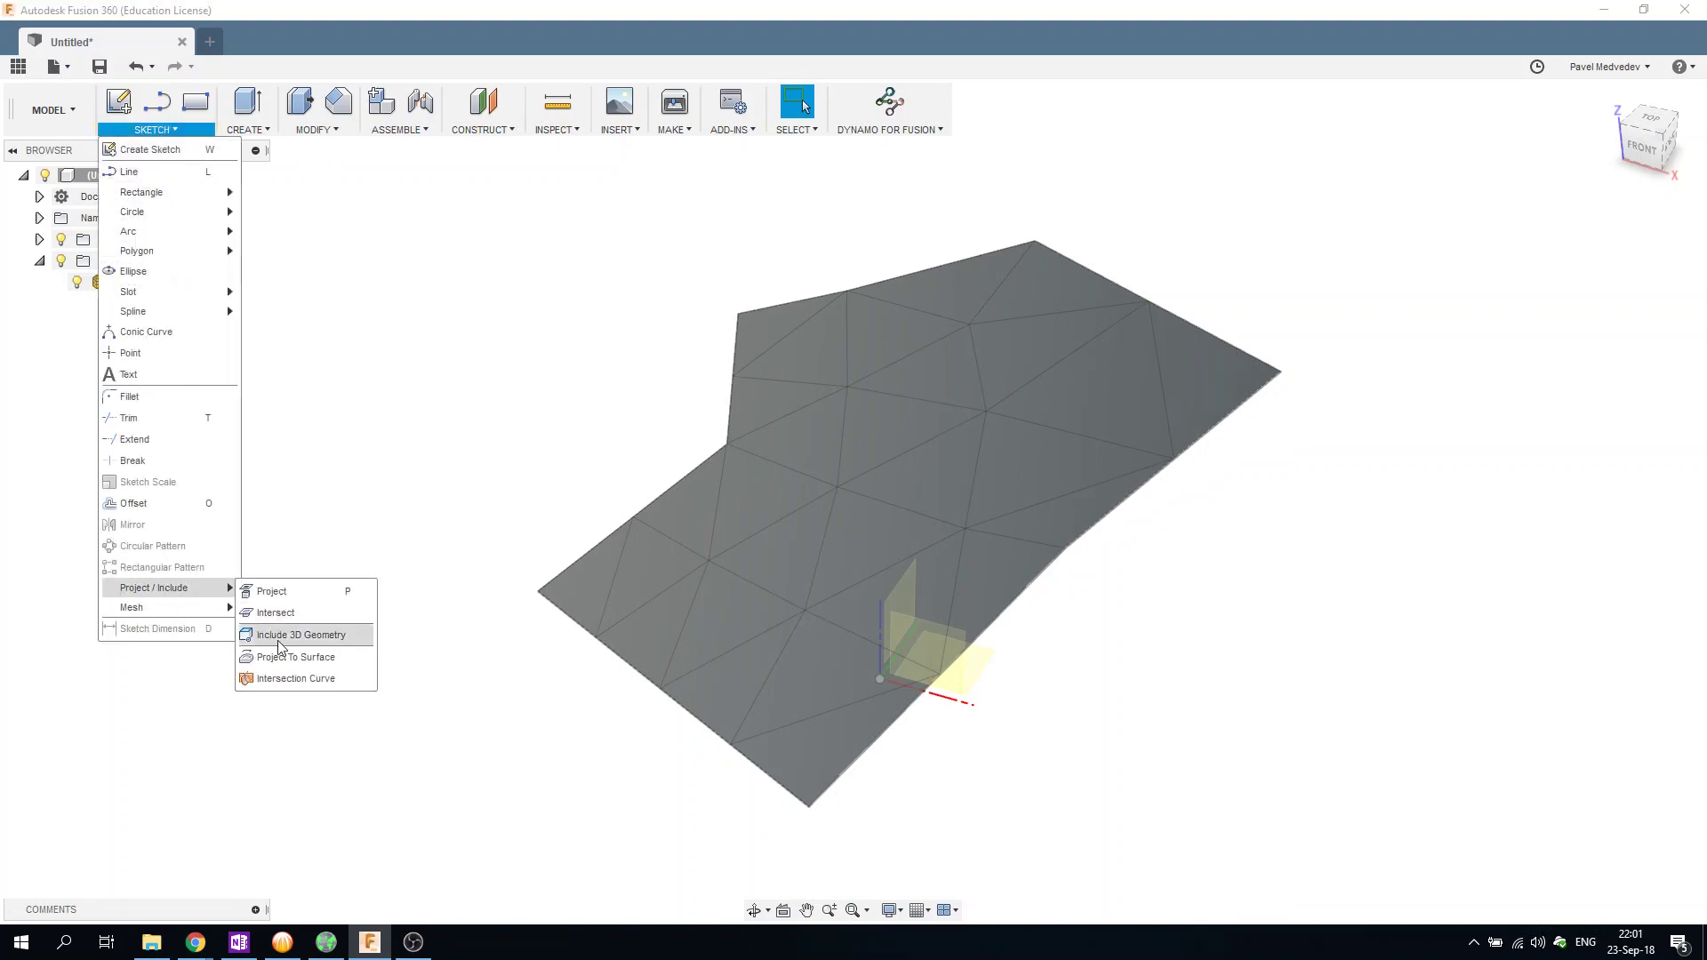
mouse_move(131, 606)
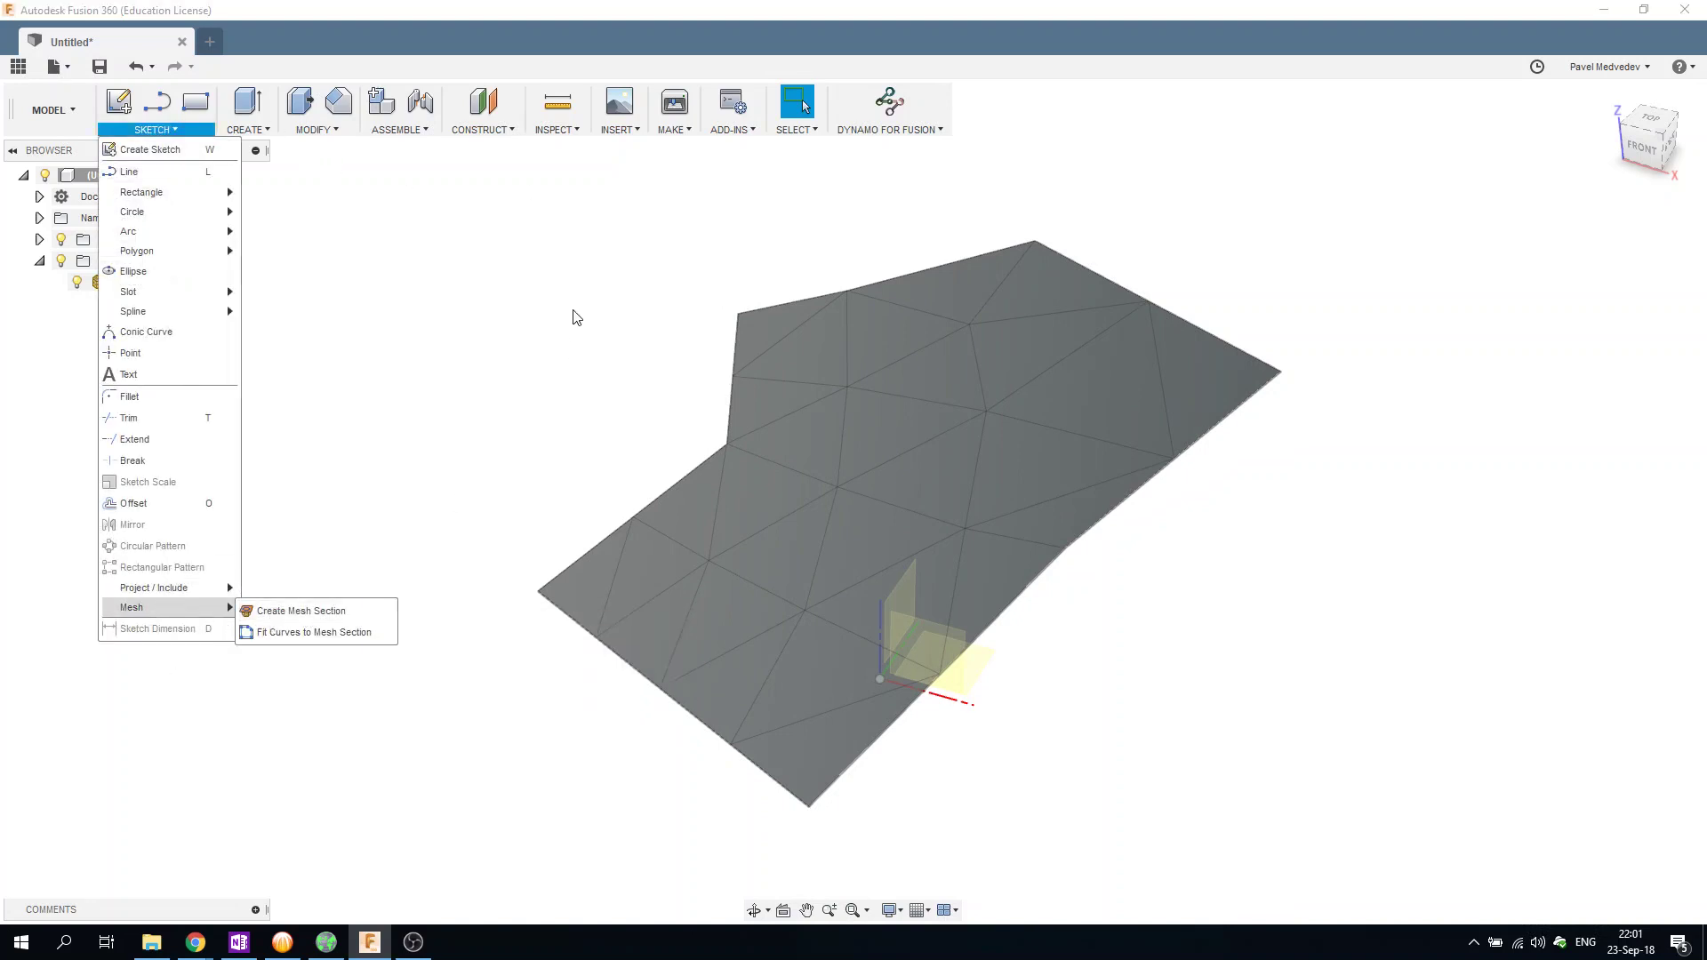
left_click(576, 317)
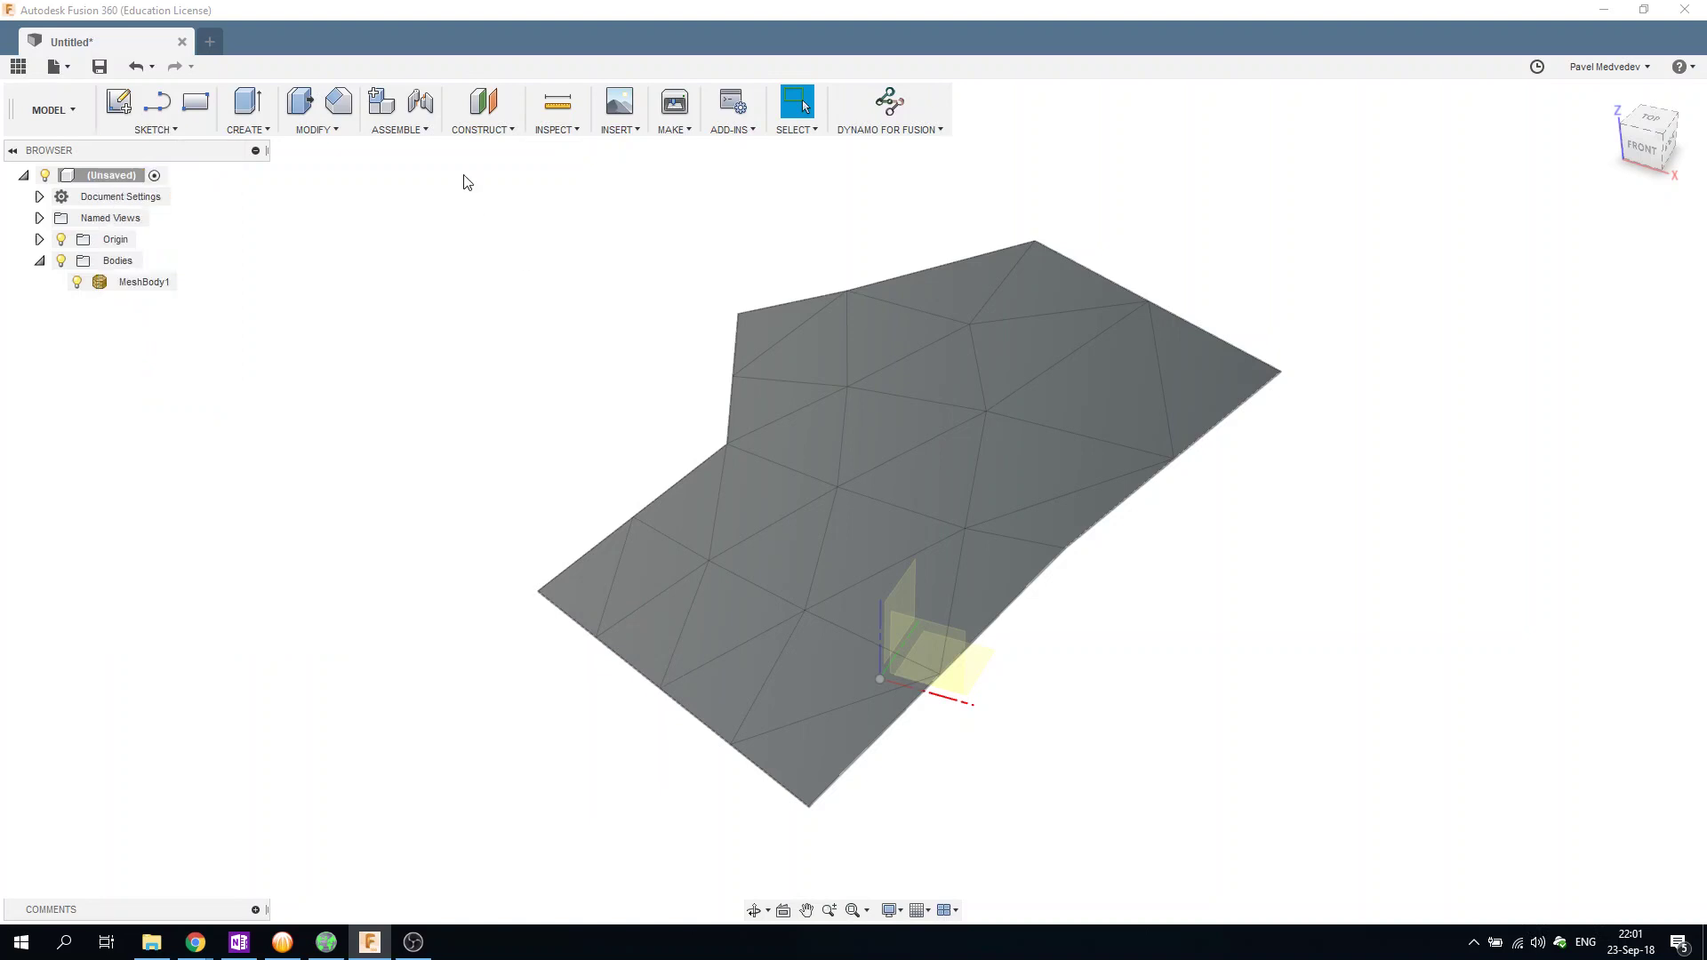
left_click(926, 599)
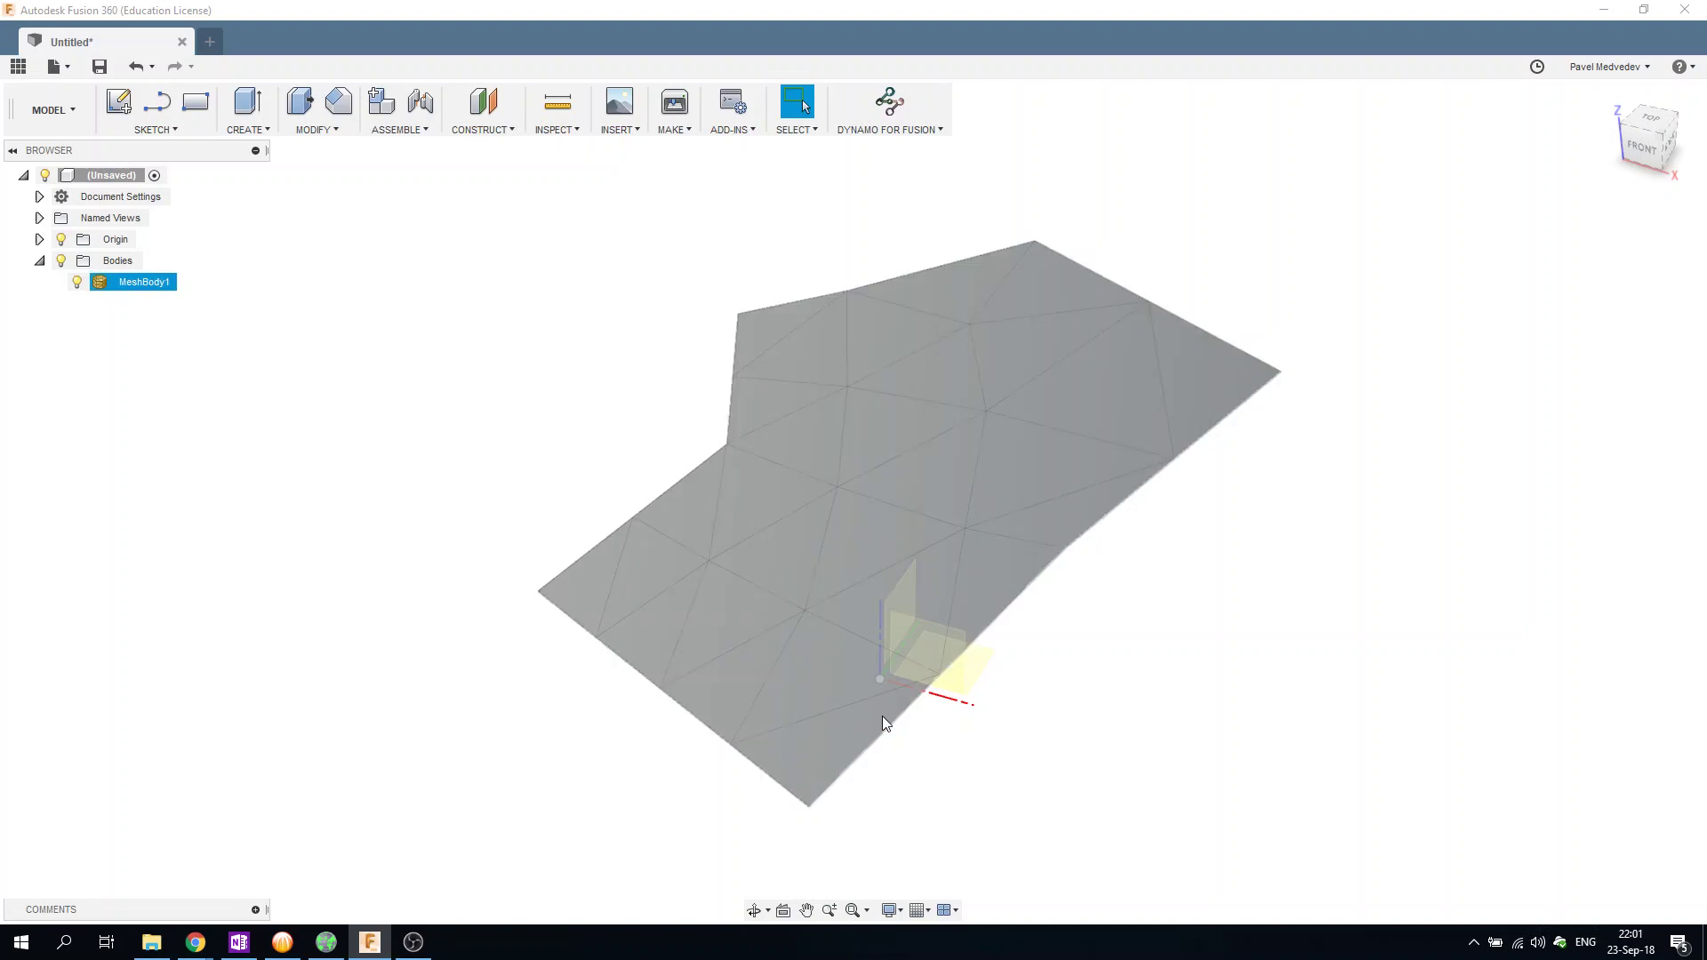
left_click(490, 128)
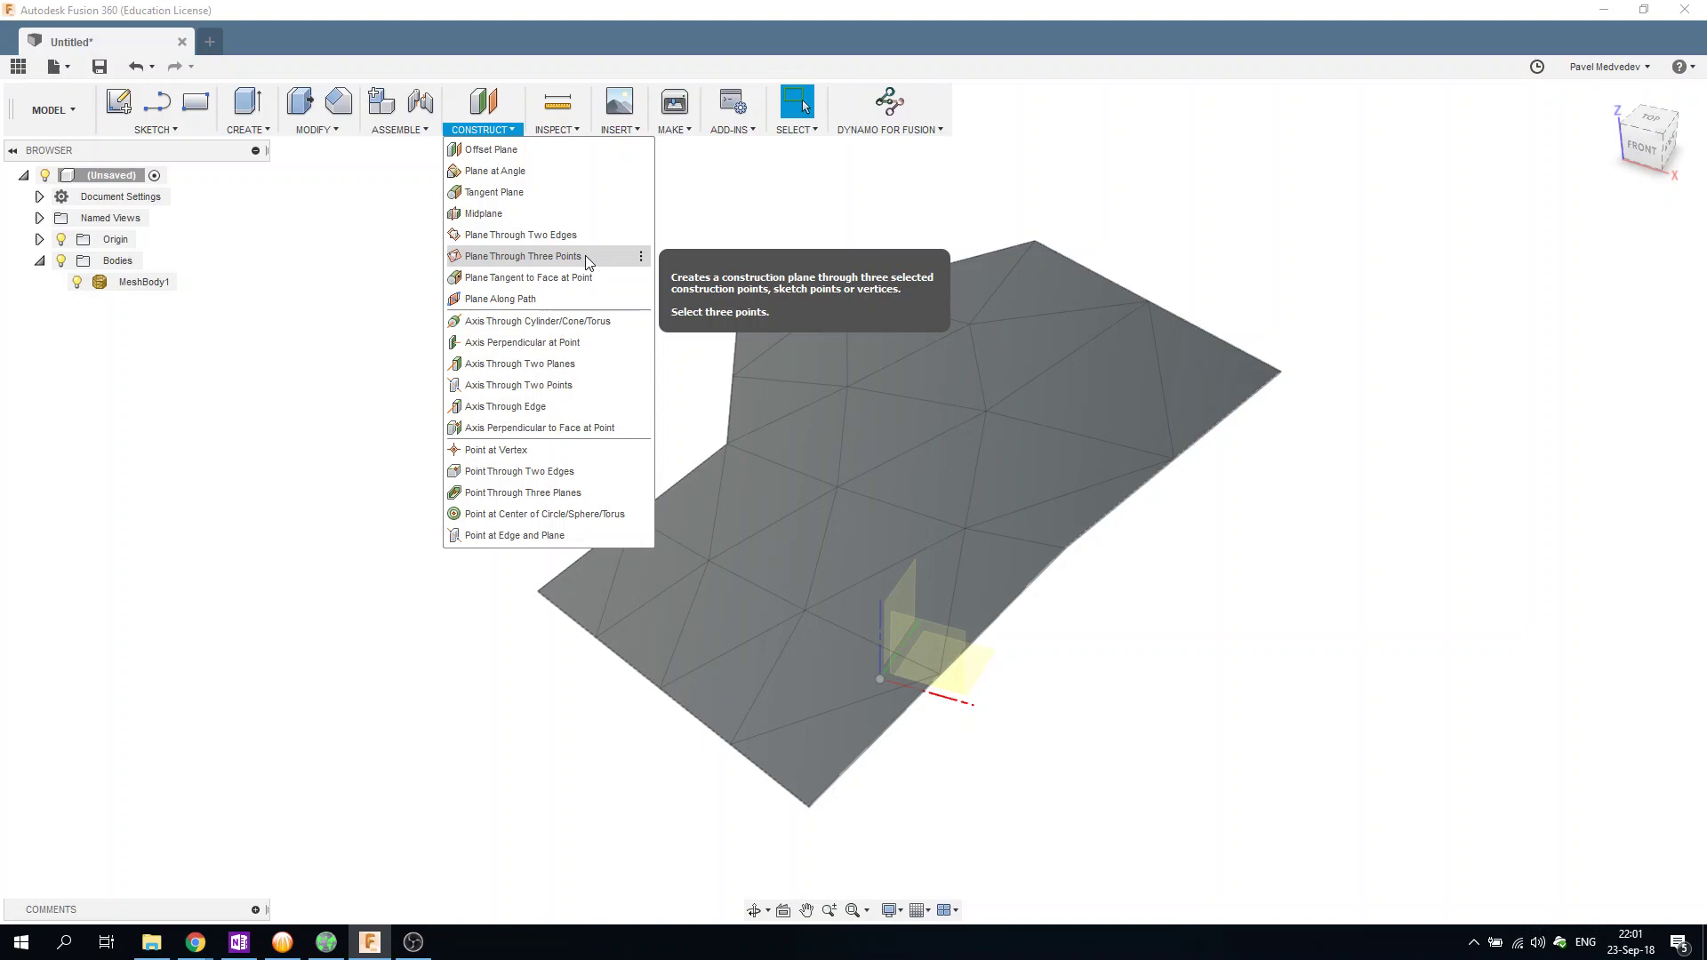
left_click(826, 172)
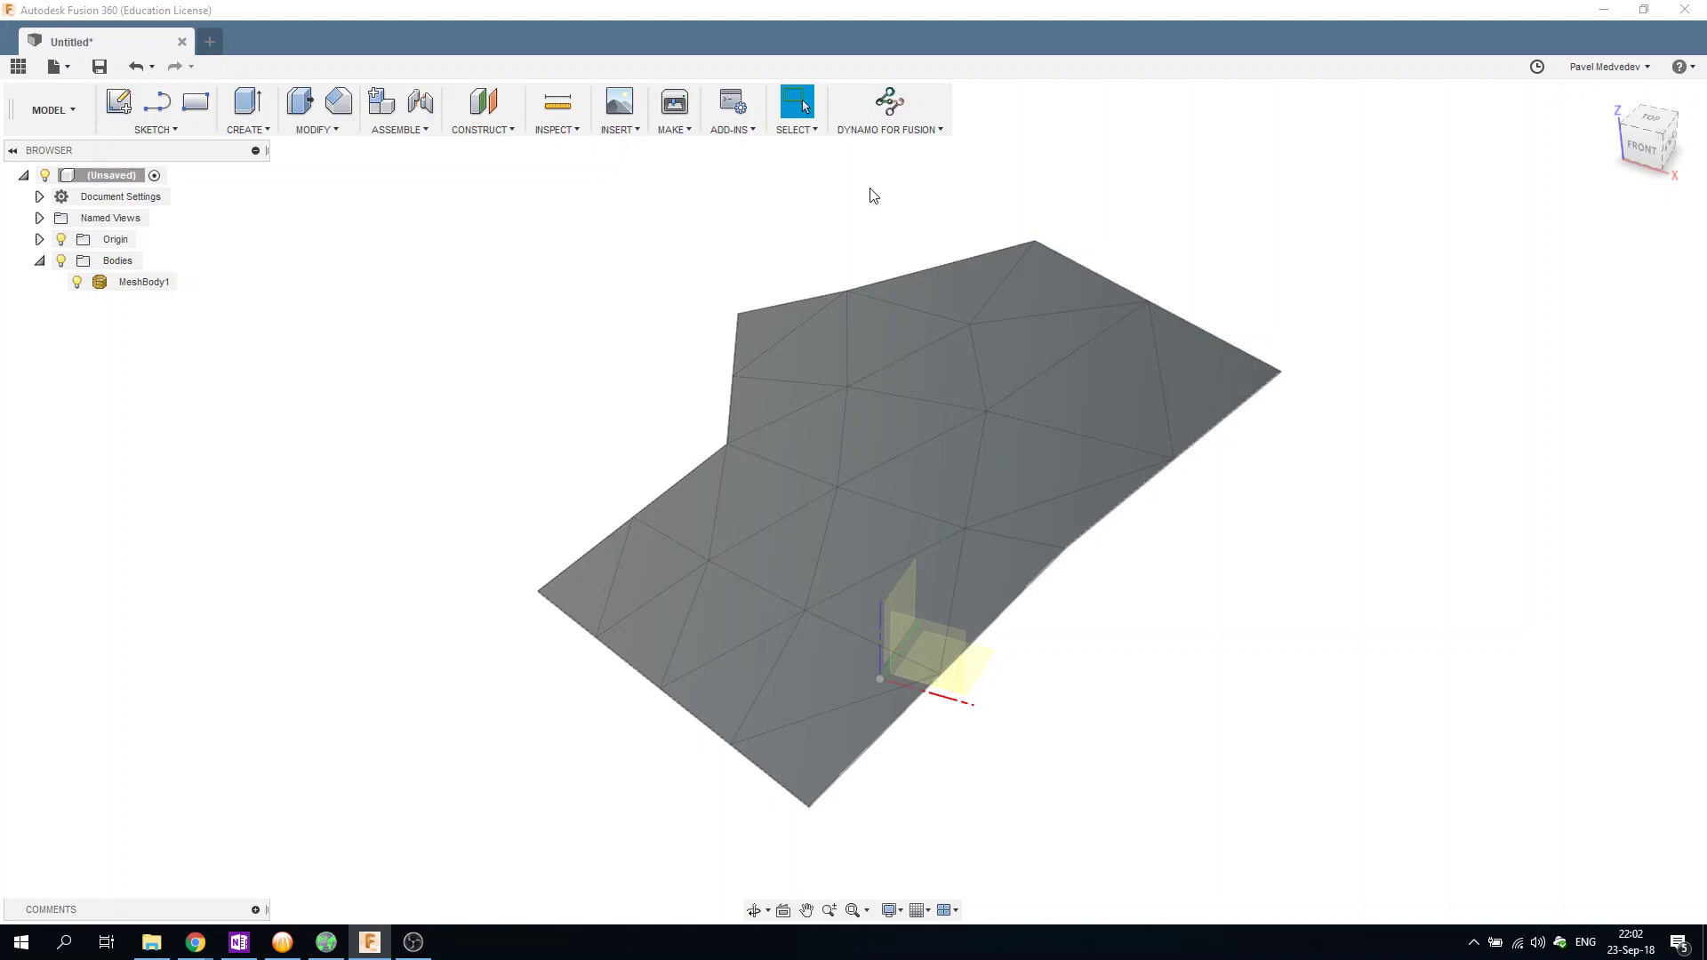
left_click(1112, 290)
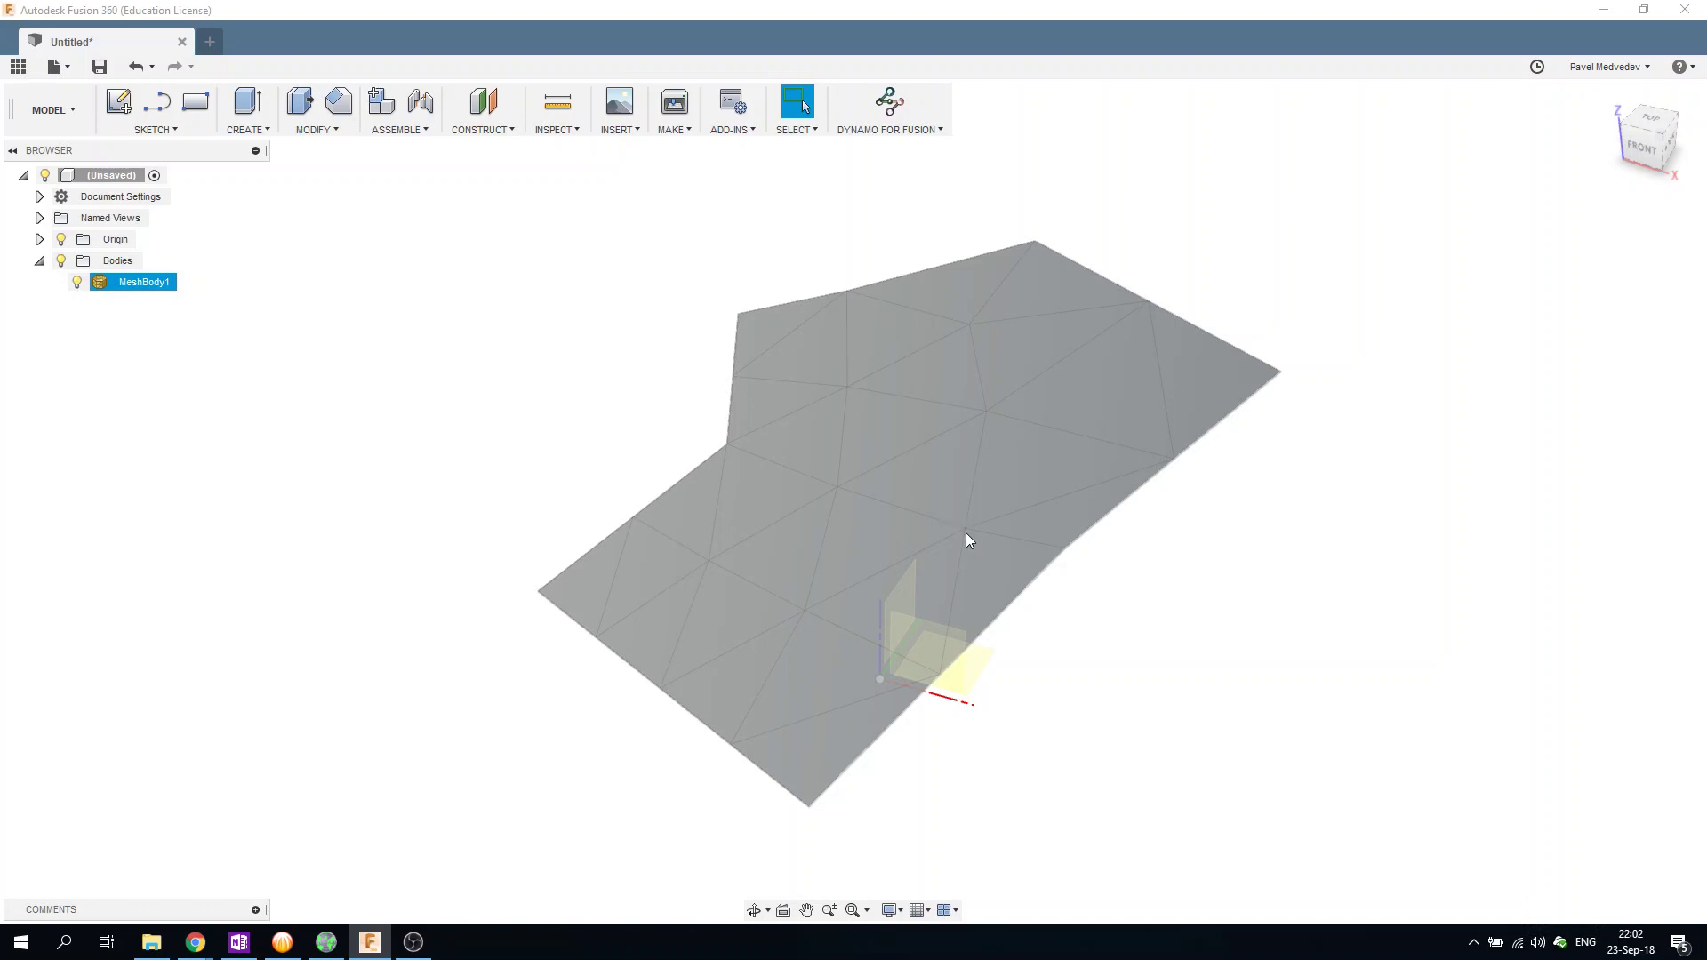
Reorient the view, toggle the mesh body selection, then clear it.
middle_click_drag(947, 507, 947, 460, "shift")
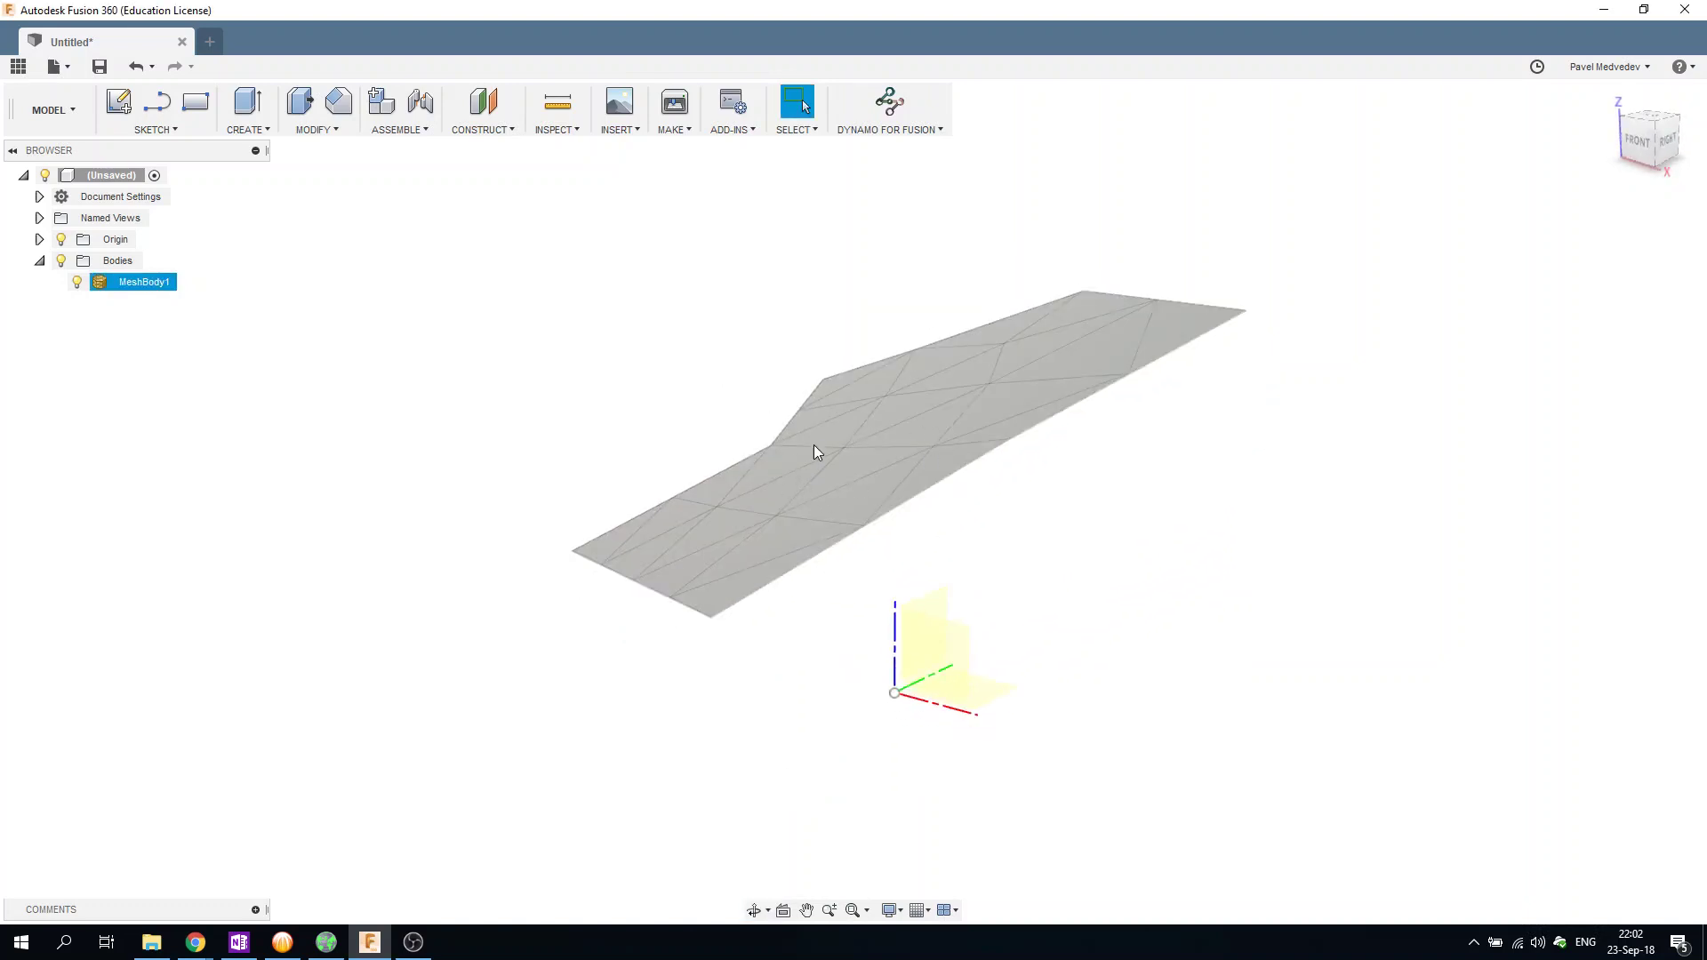
middle_click_drag(926, 436, 941, 461, "shift")
scroll(898, 484, "up", 1)
left_click(1226, 629)
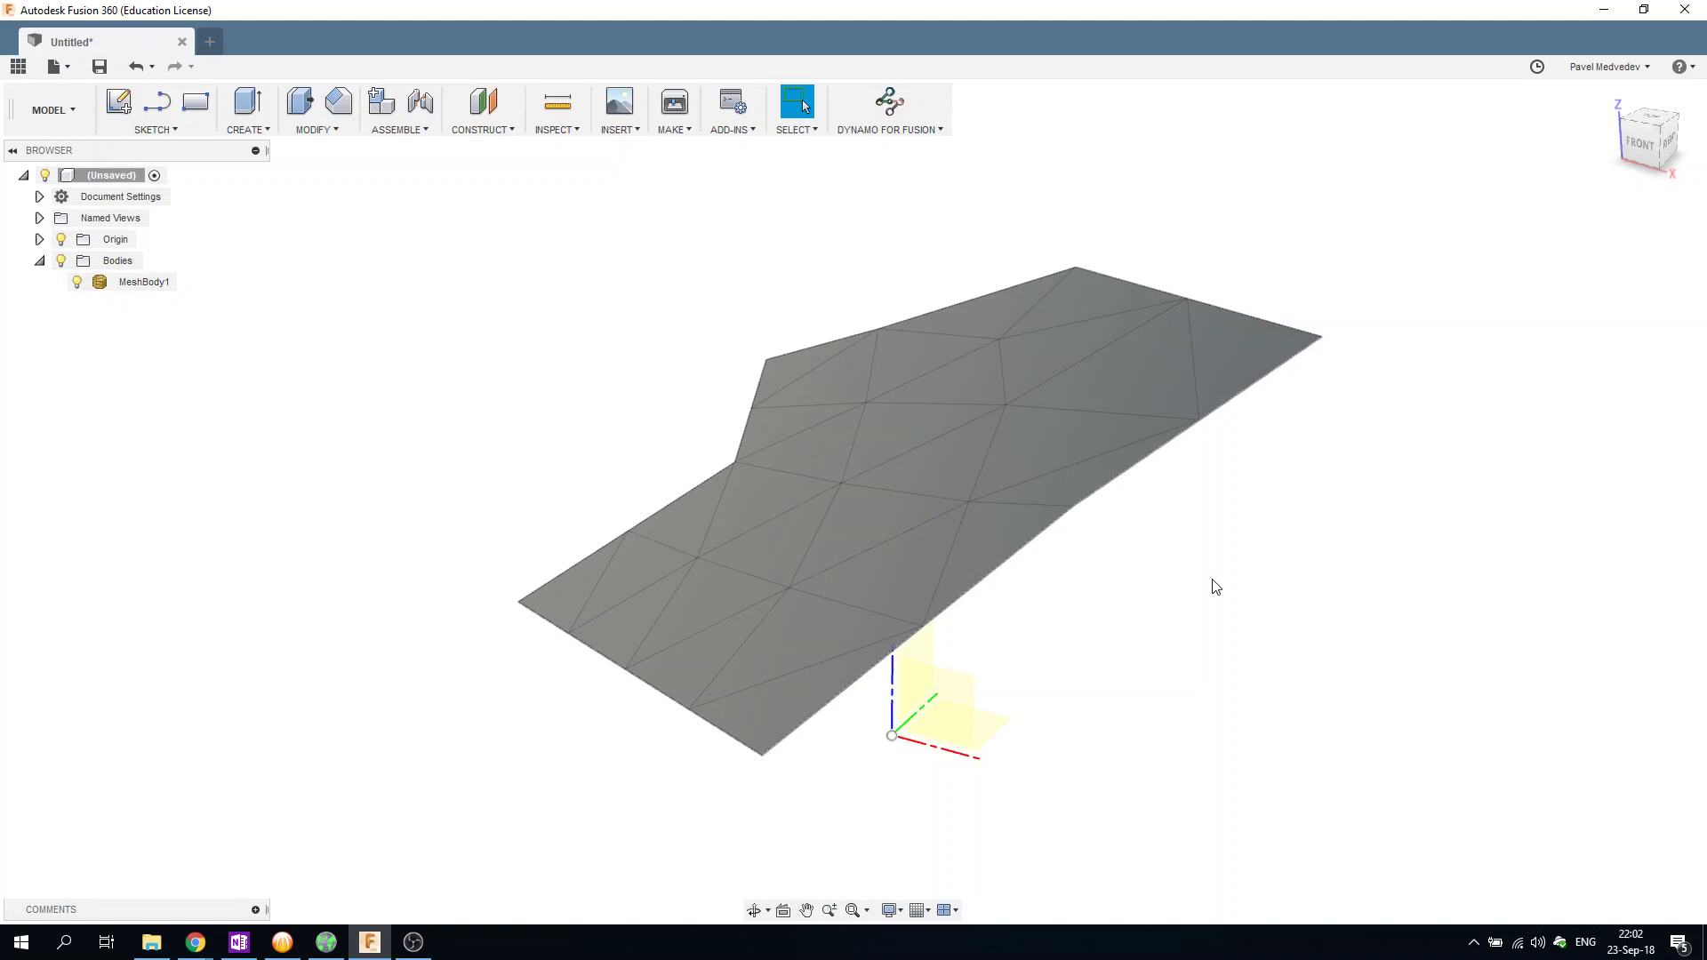
left_click(762, 500)
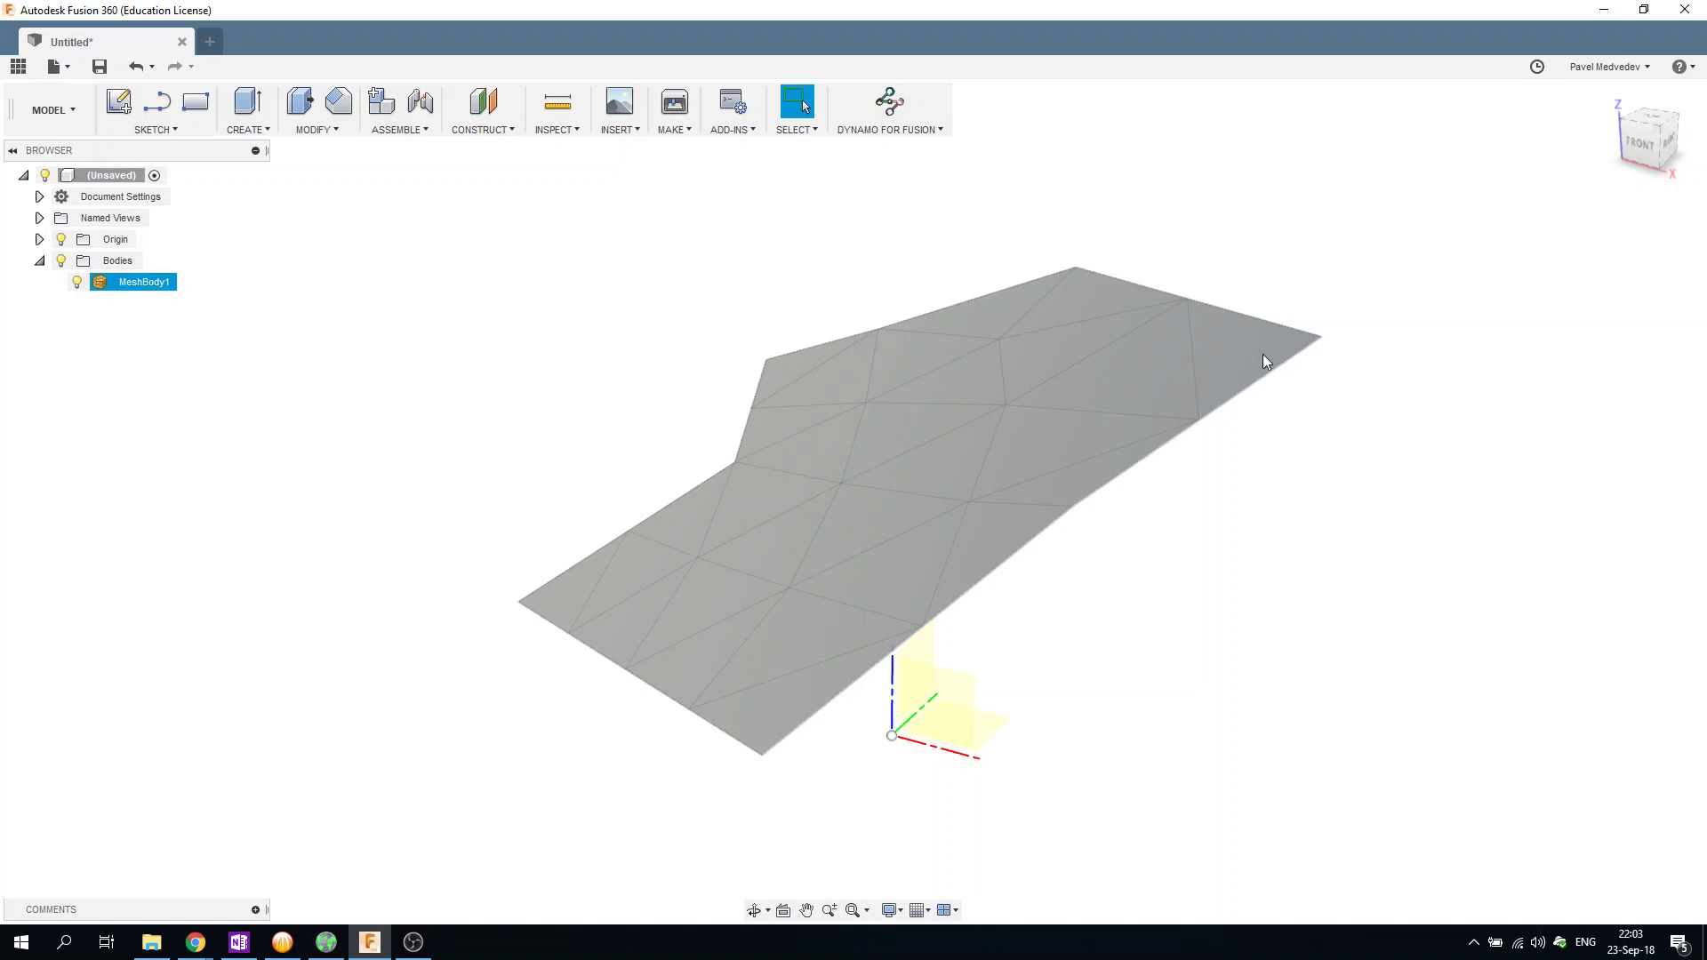
key("Escape")
View the mesh from above, then select and deselect the mesh body.
mouse_move(1367, 514)
middle_mouse_down("shift")
mouse_move(1422, 646)
mouse_move(1417, 453)
middle_mouse_up("shift")
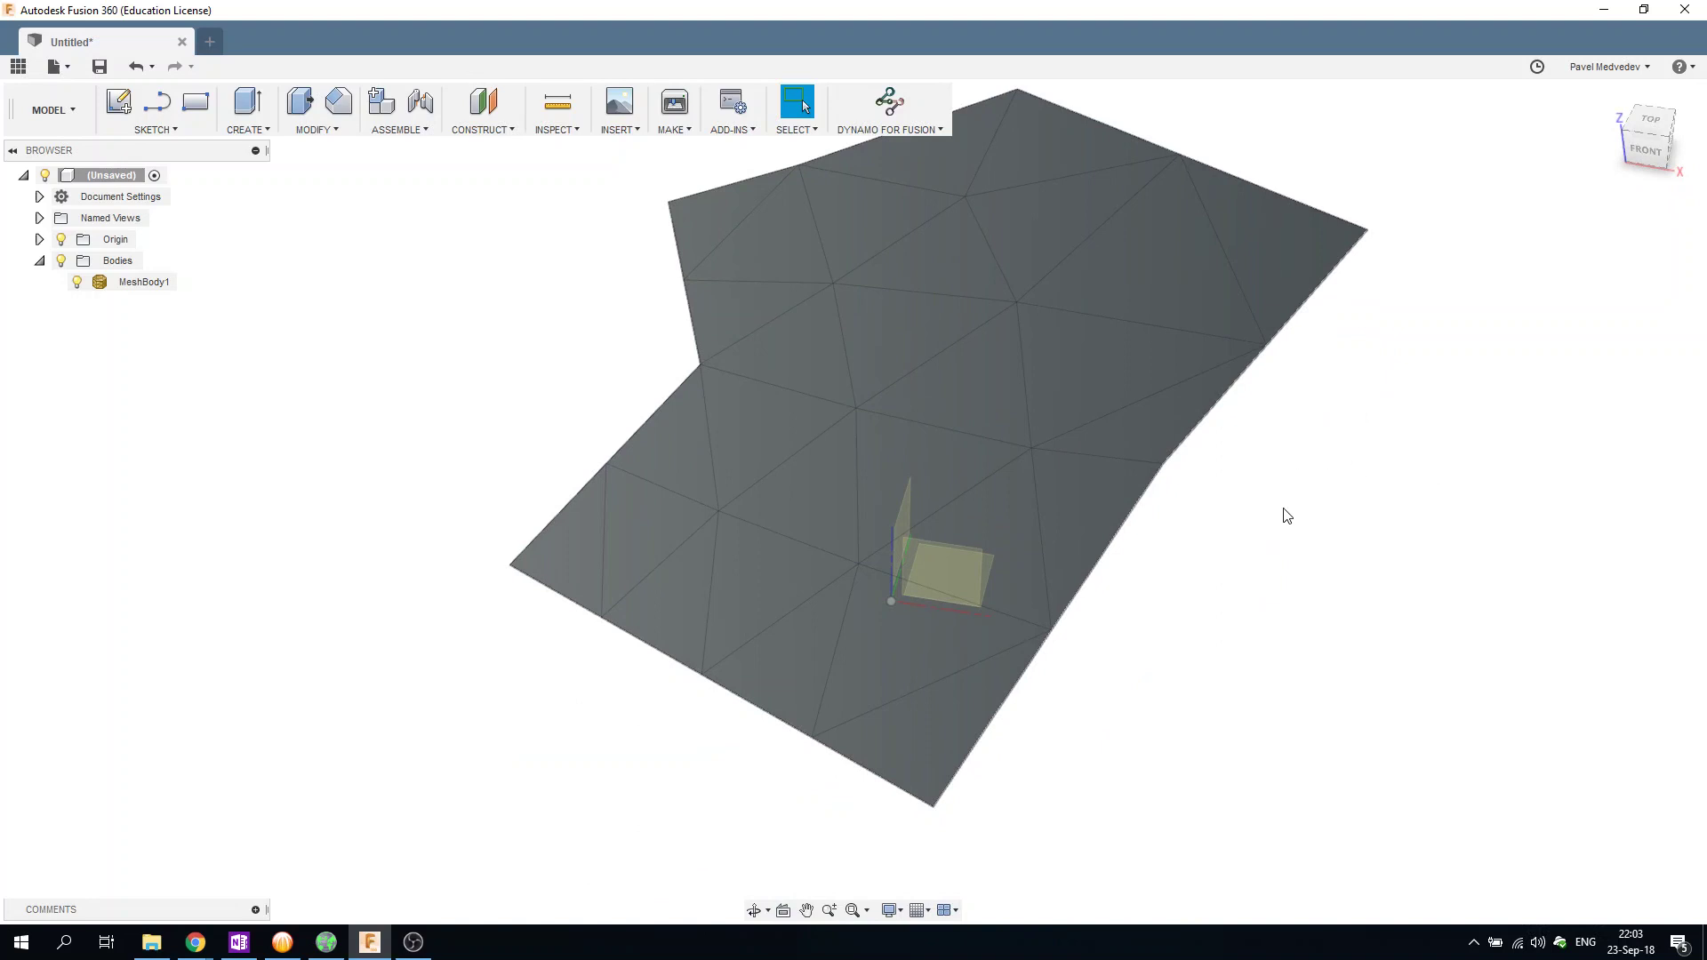
scroll(1286, 514, "down", 1)
left_click_drag(1216, 510, 1221, 485)
key("Escape")
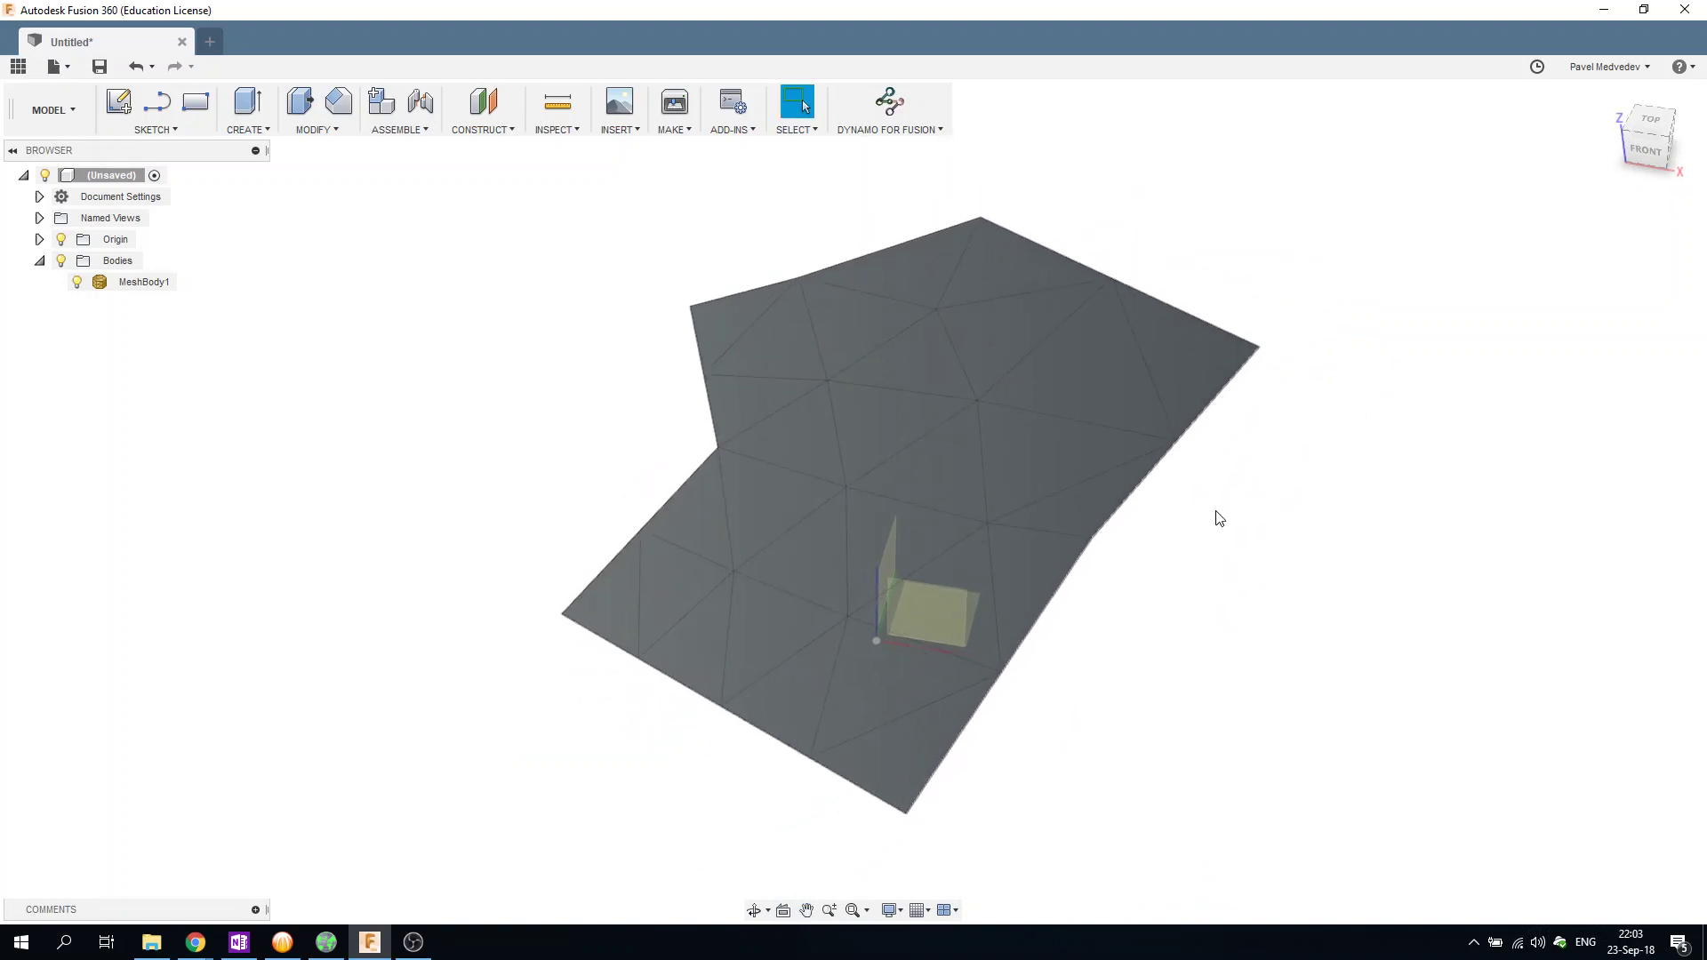
left_click(918, 388)
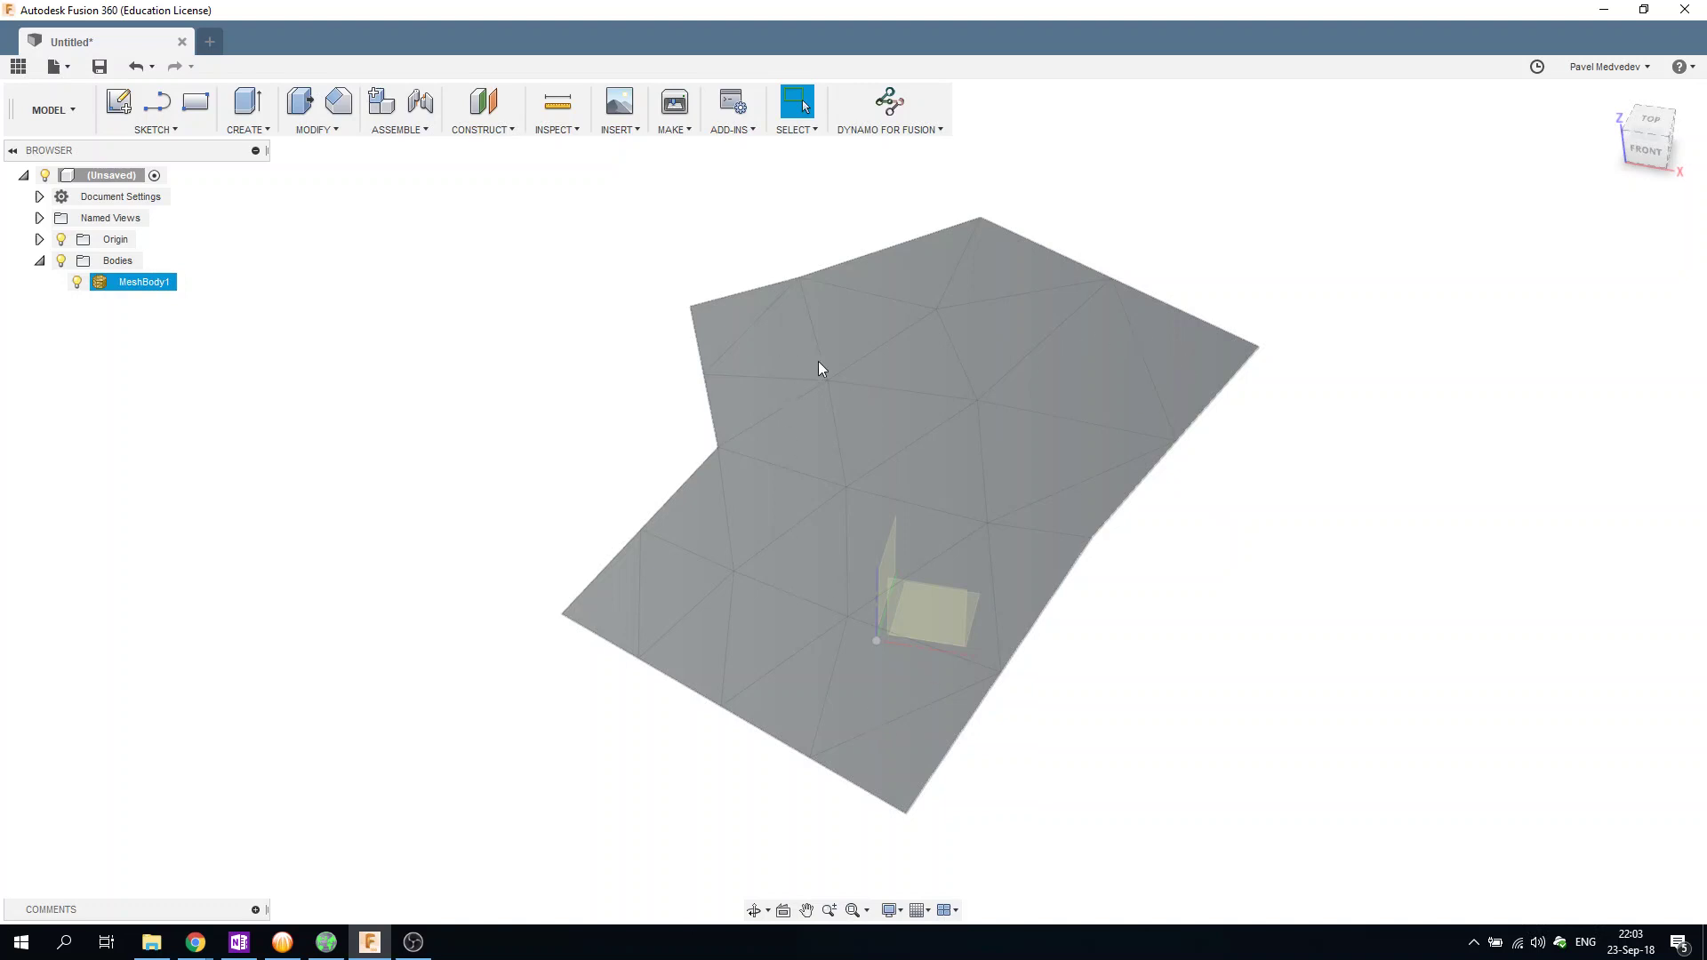
left_click(1192, 304)
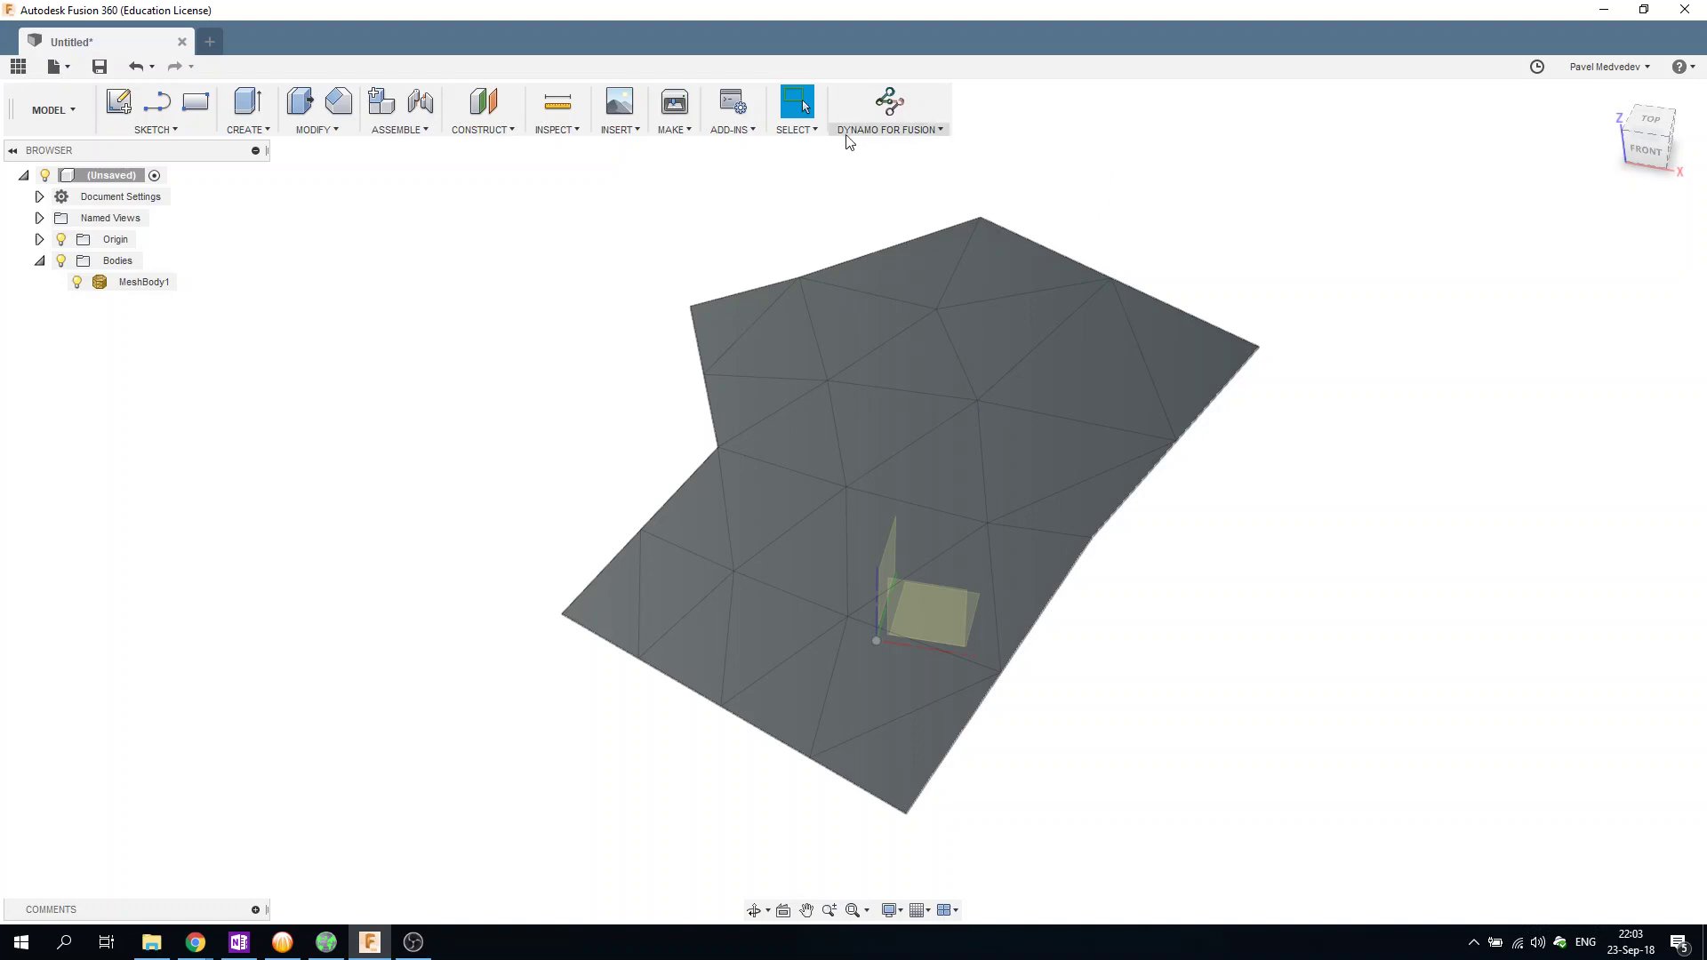
Create a mesh section through MeshBody1 offset 10 mm along X.
left_click(156, 129)
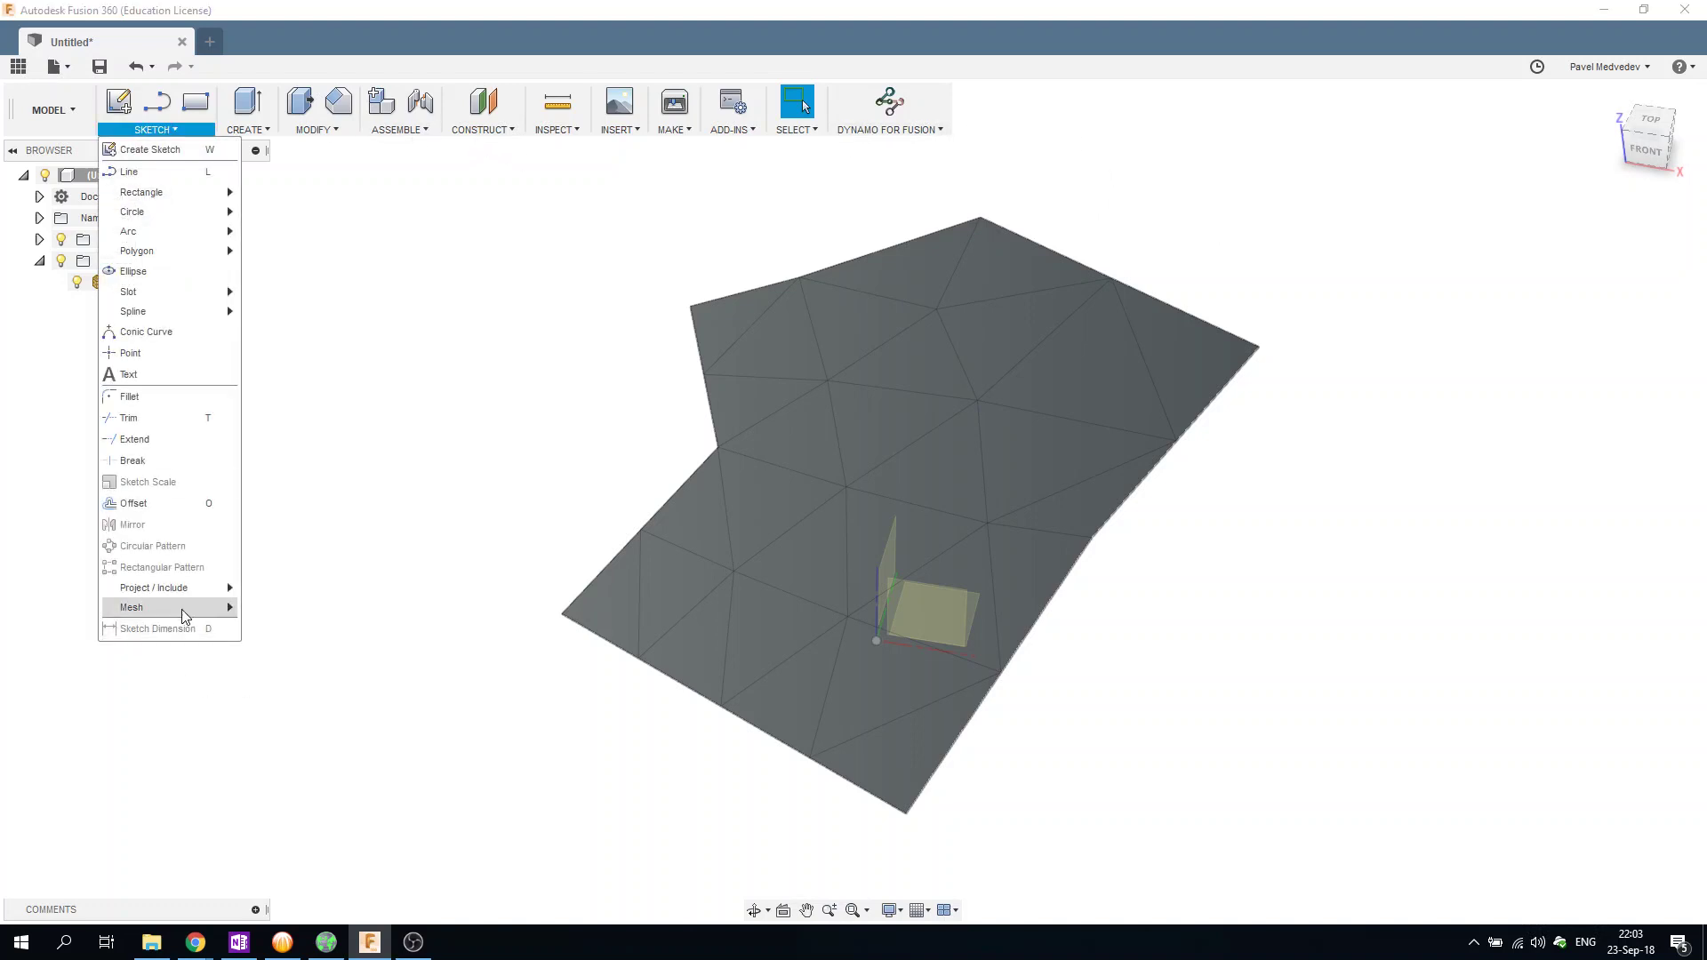
left_click(271, 608)
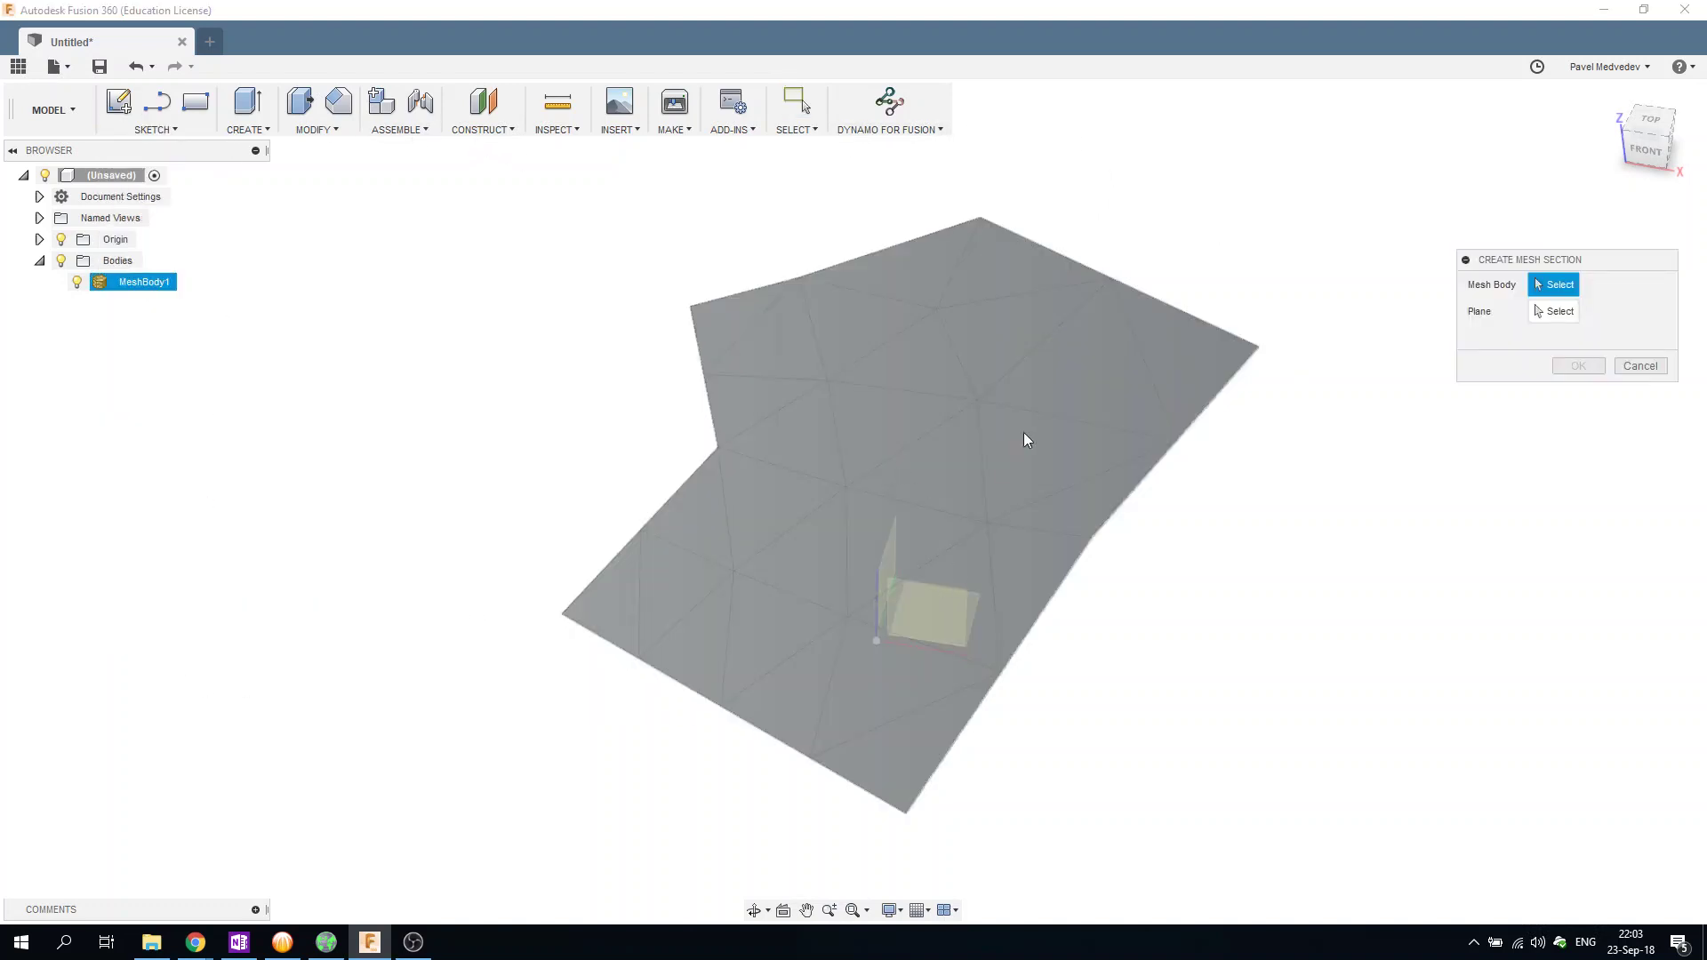
left_click(1021, 411)
middle_click_drag(1211, 613, 1081, 483)
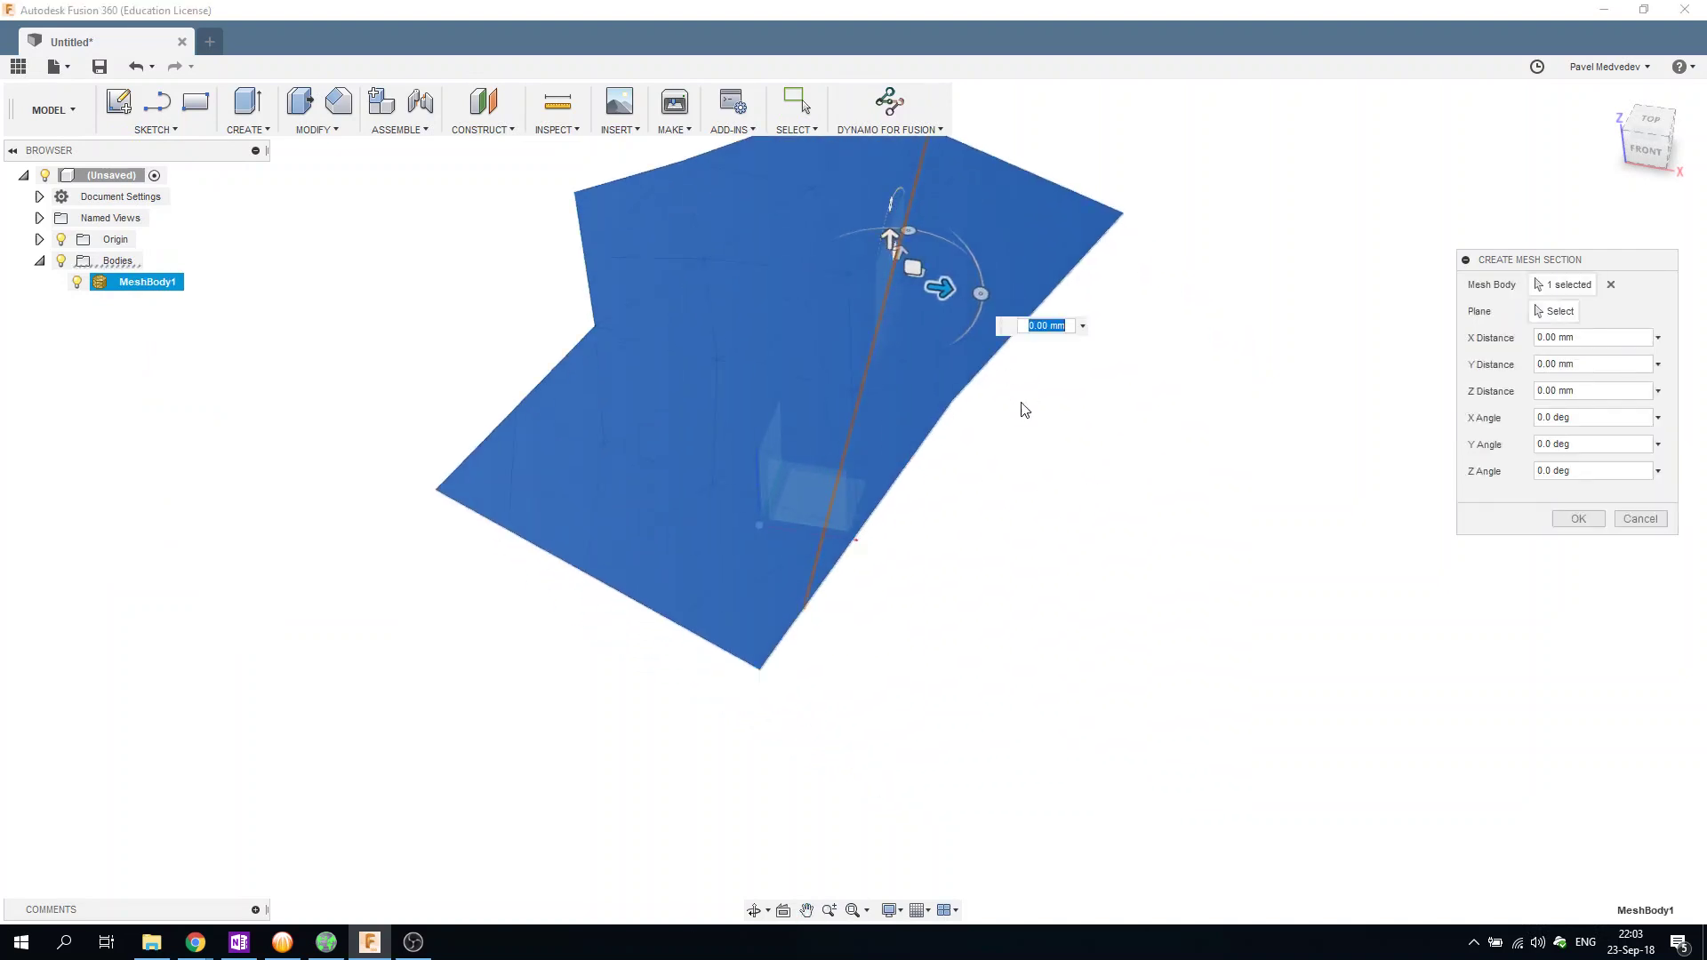
middle_click_drag(1025, 409, 1080, 486)
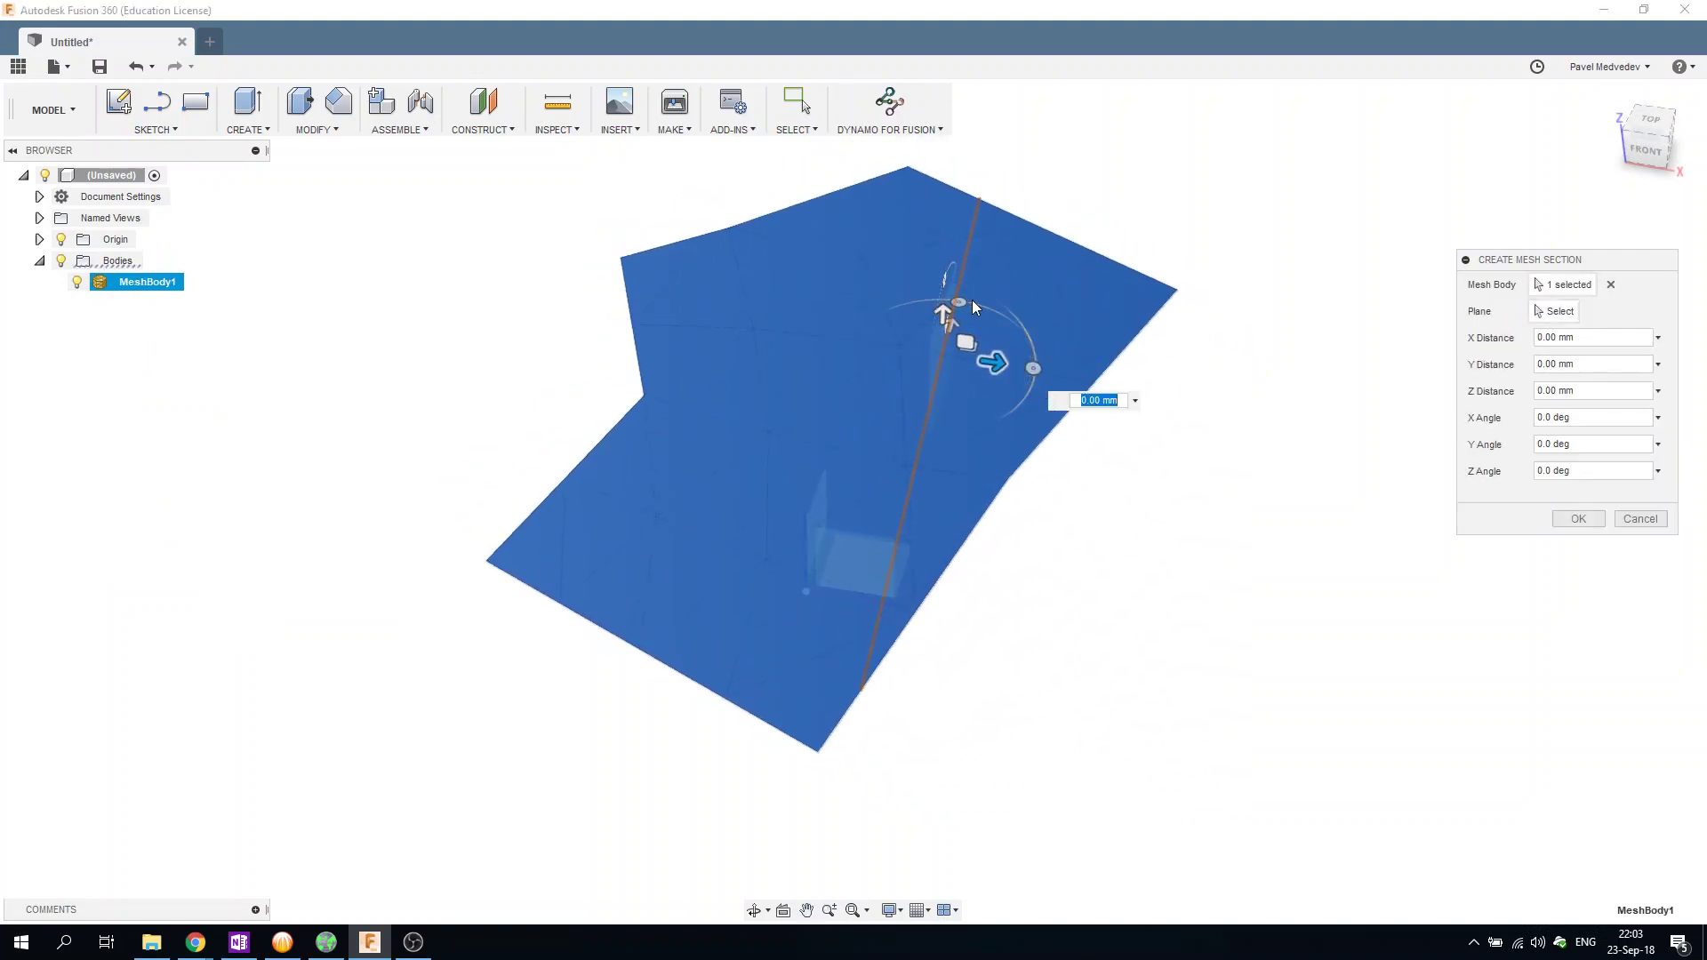
mouse_move(960, 304)
left_mouse_down()
mouse_move(1009, 320)
mouse_move(1054, 427)
mouse_move(1075, 432)
left_mouse_up()
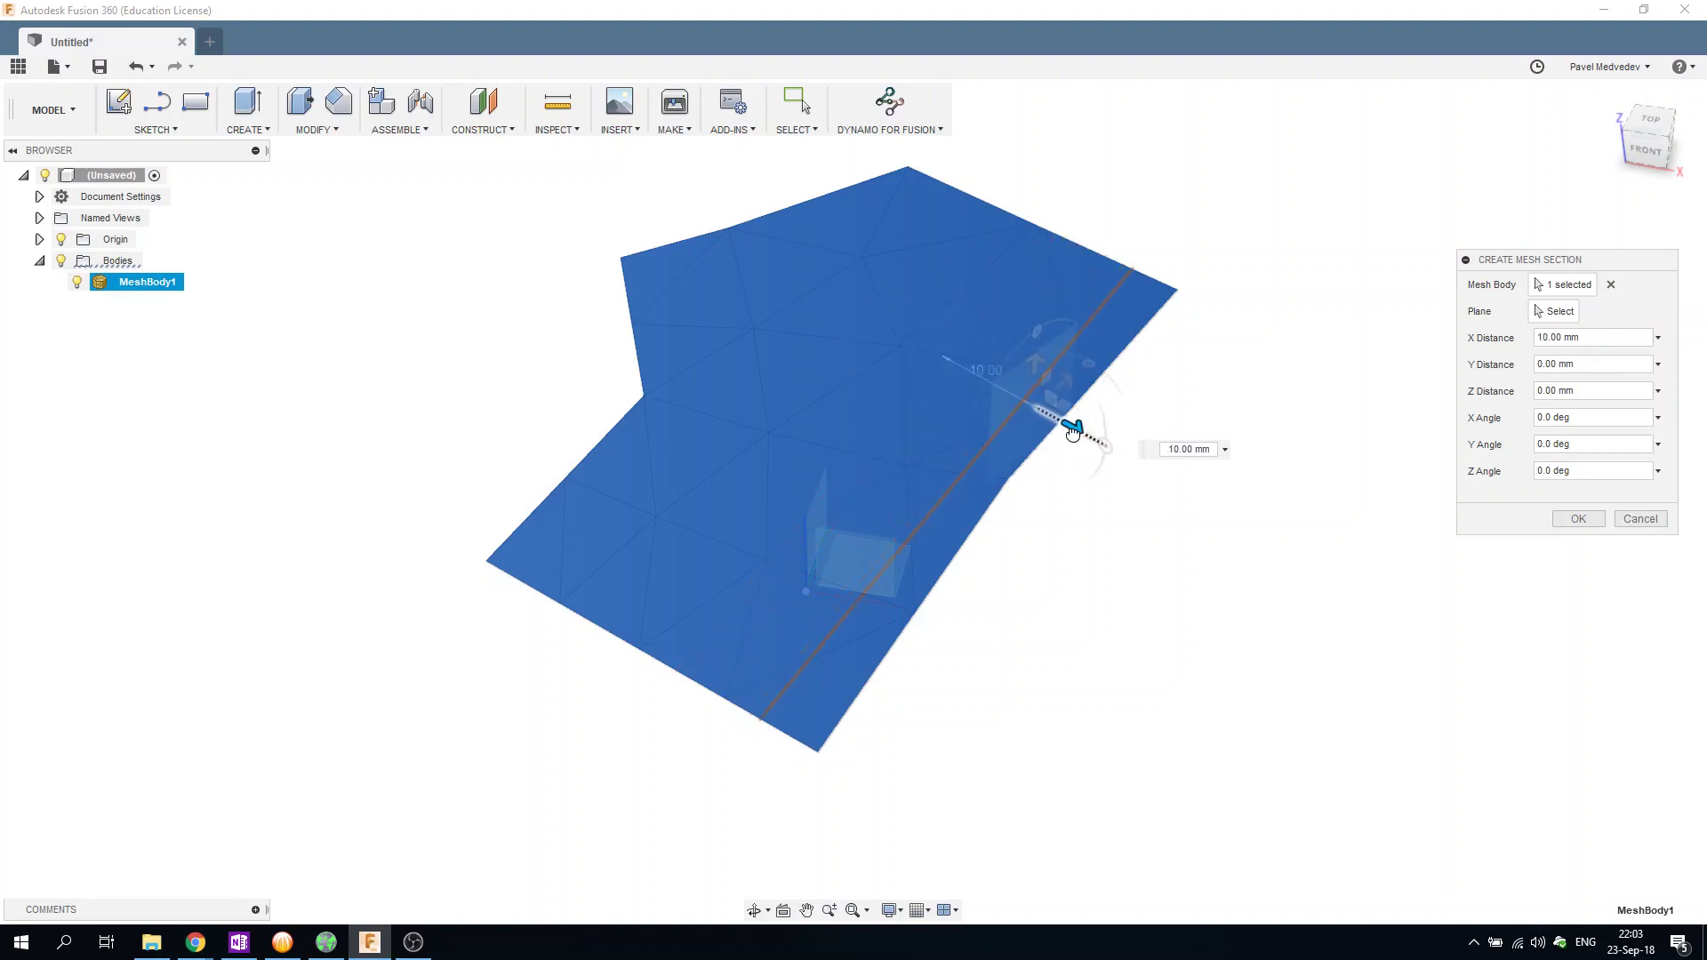
left_click(1578, 518)
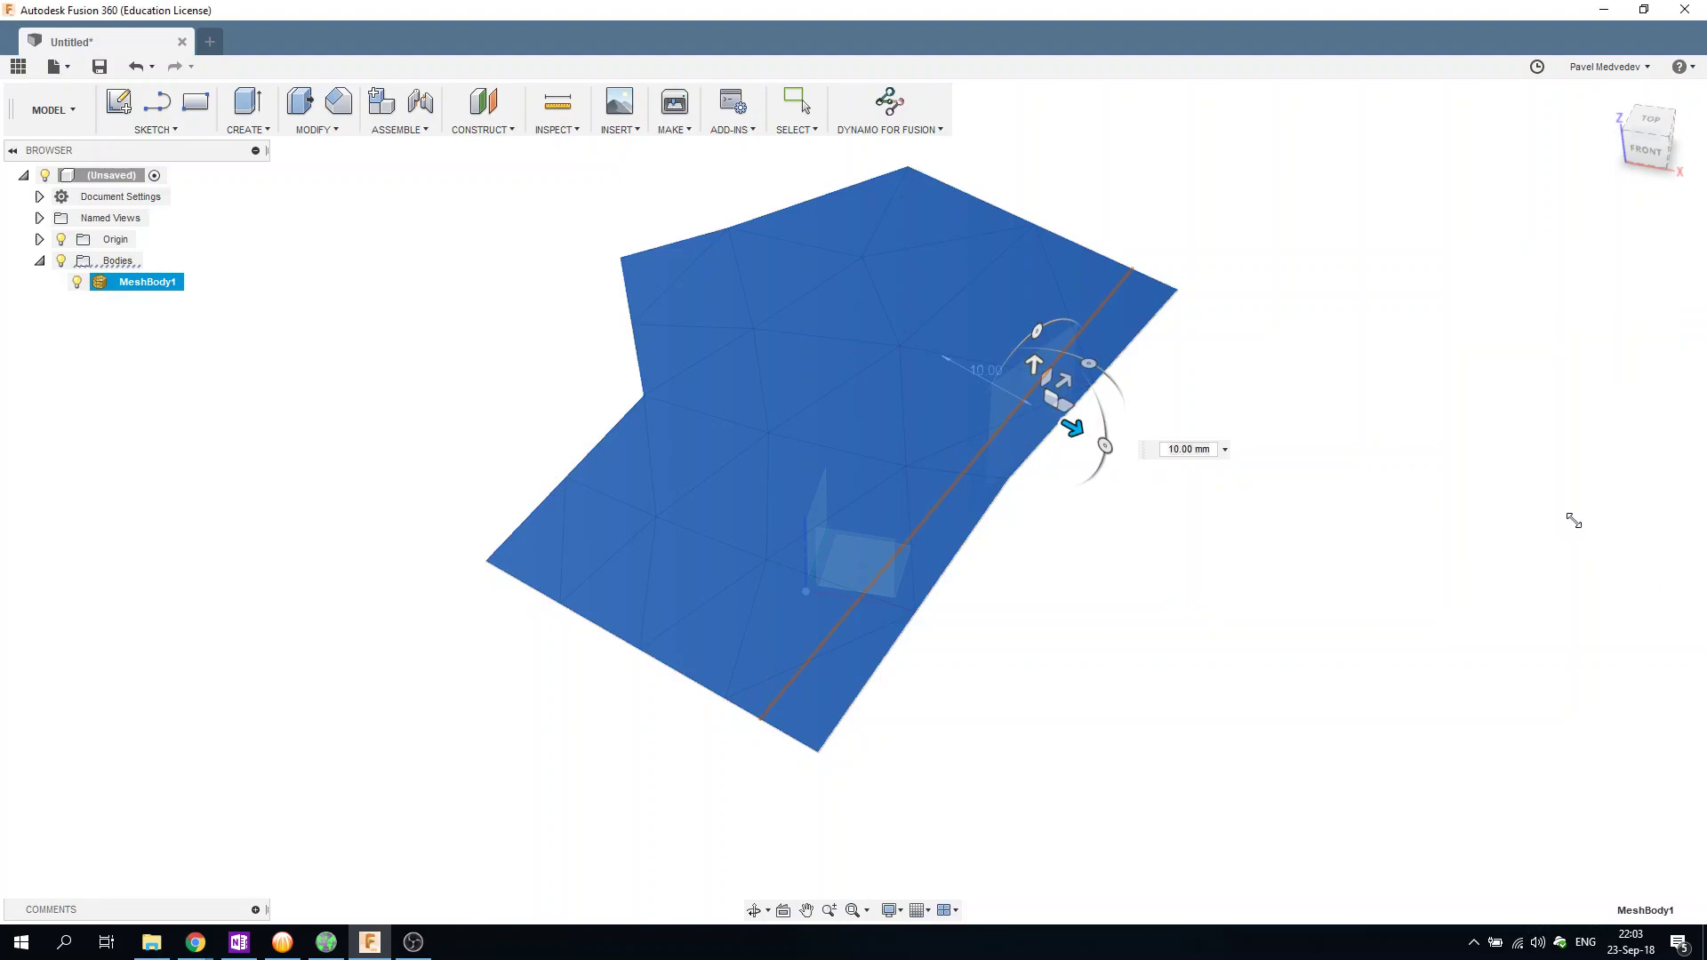
Open Sketch8 for editing from the model tree.
left_click(55, 325)
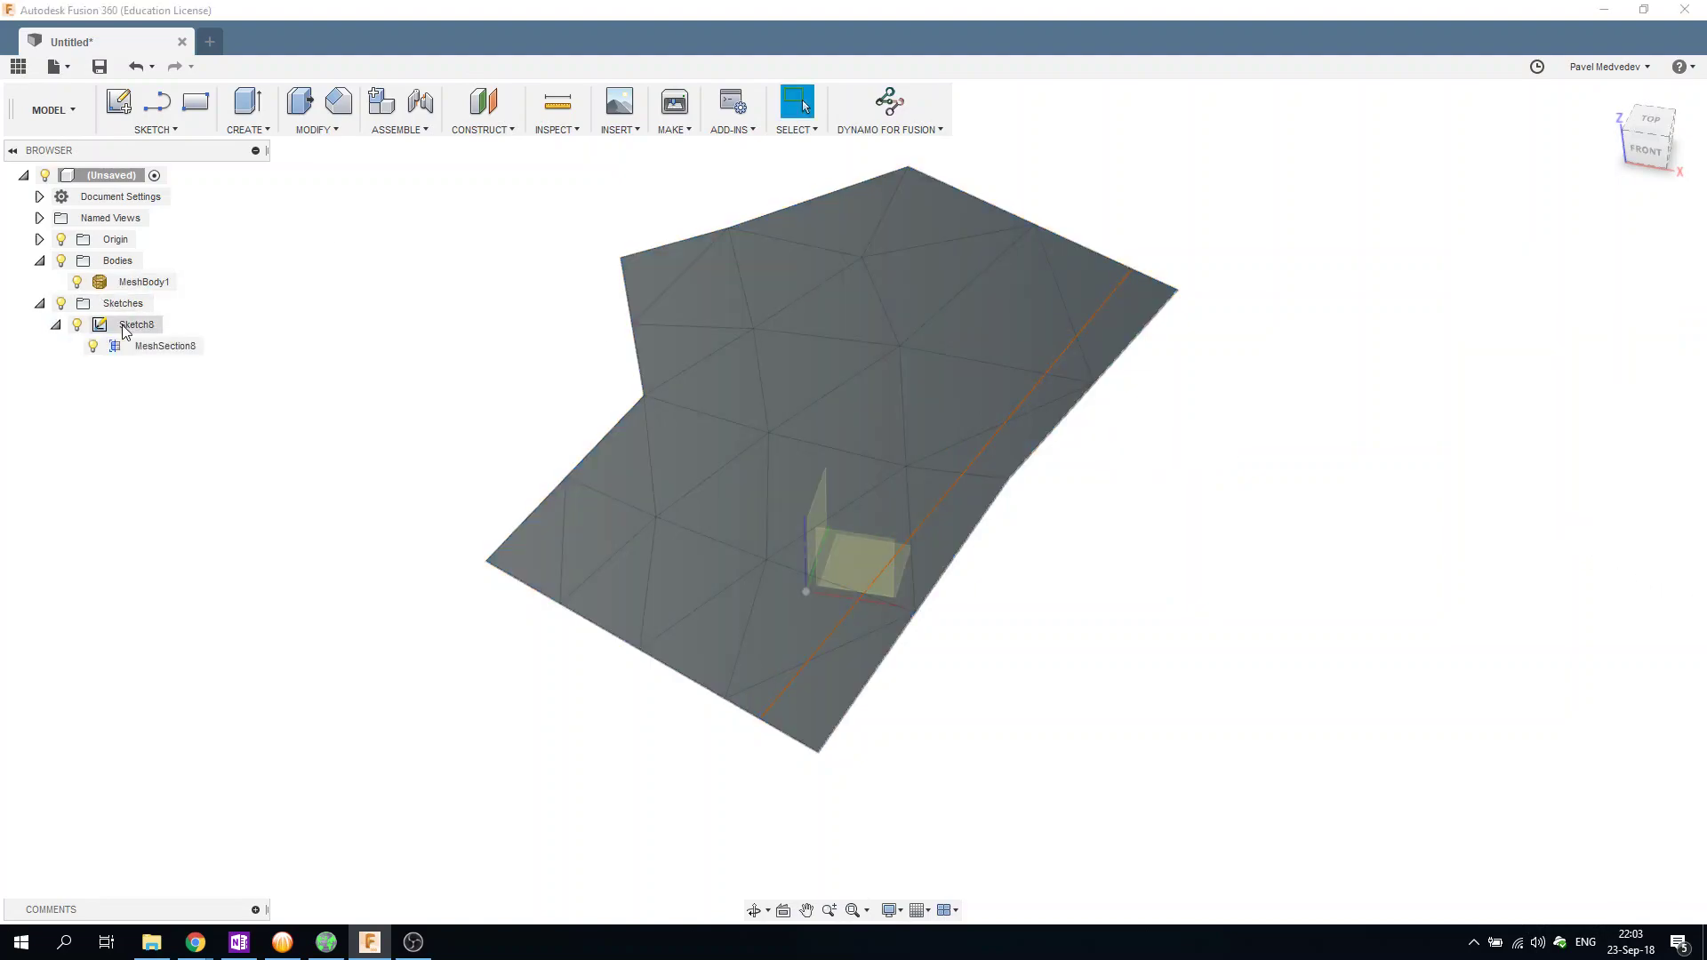
right_click(125, 325)
left_click(169, 405)
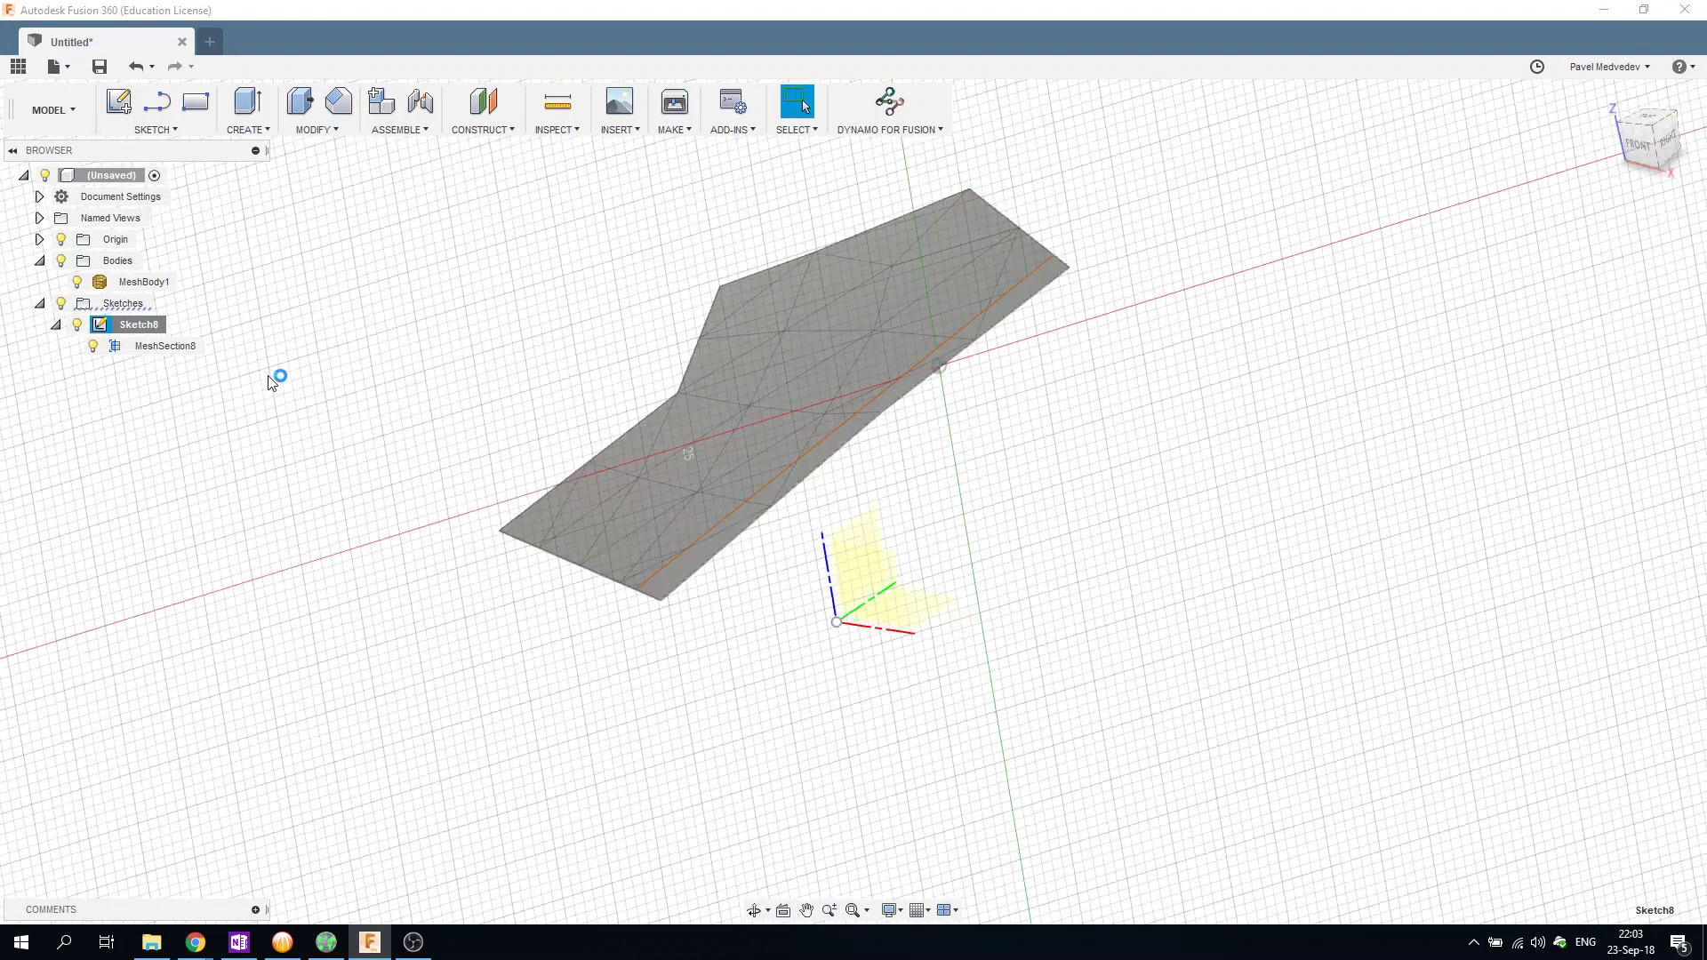
Fit a straight line to MeshSection8 between two picked points on it.
left_click(175, 129)
mouse_move(130, 607)
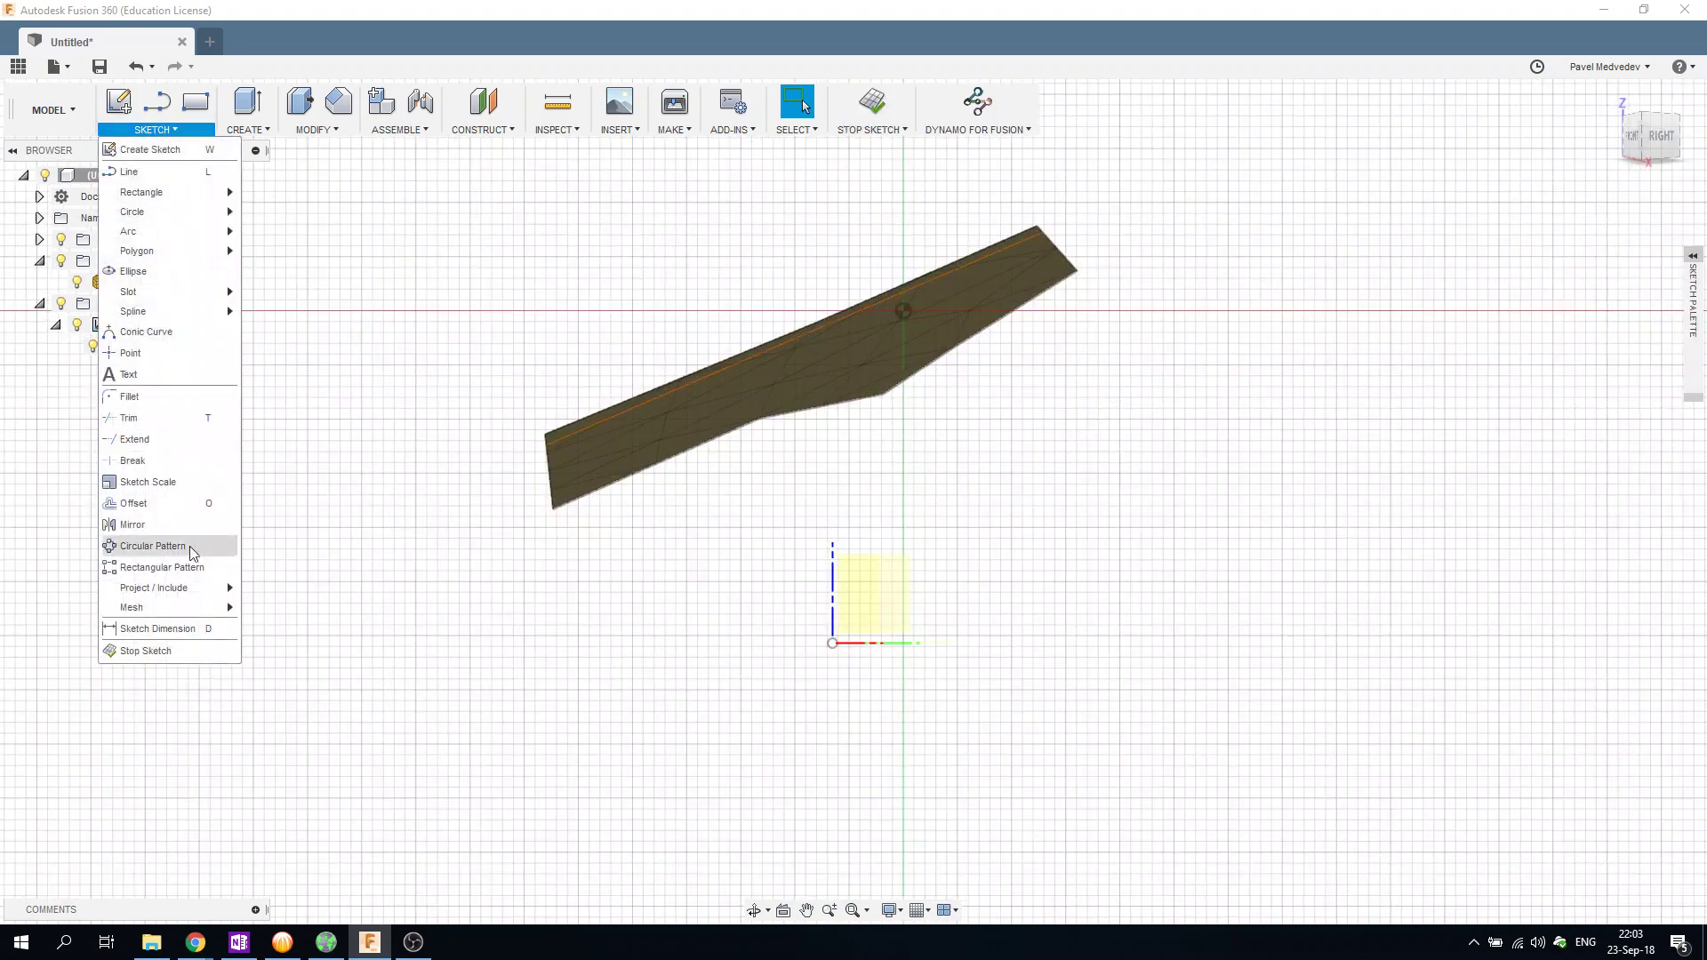
left_click(313, 632)
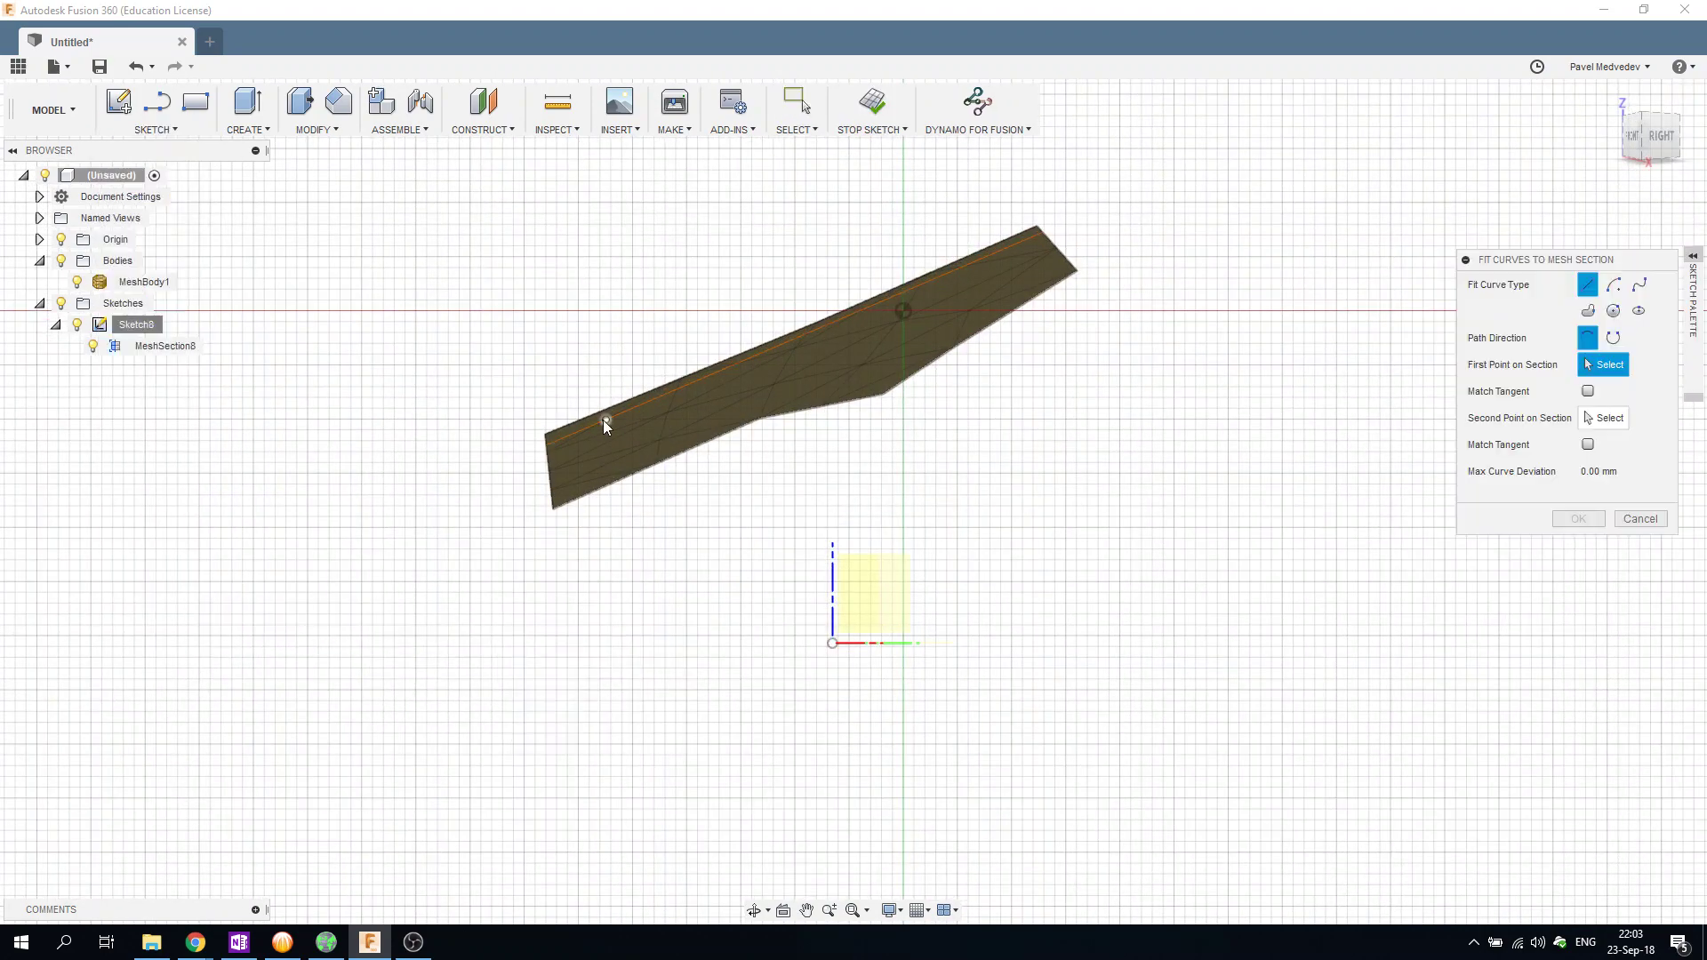
scroll(600, 425, "up", 3)
scroll(604, 427, "up", 3)
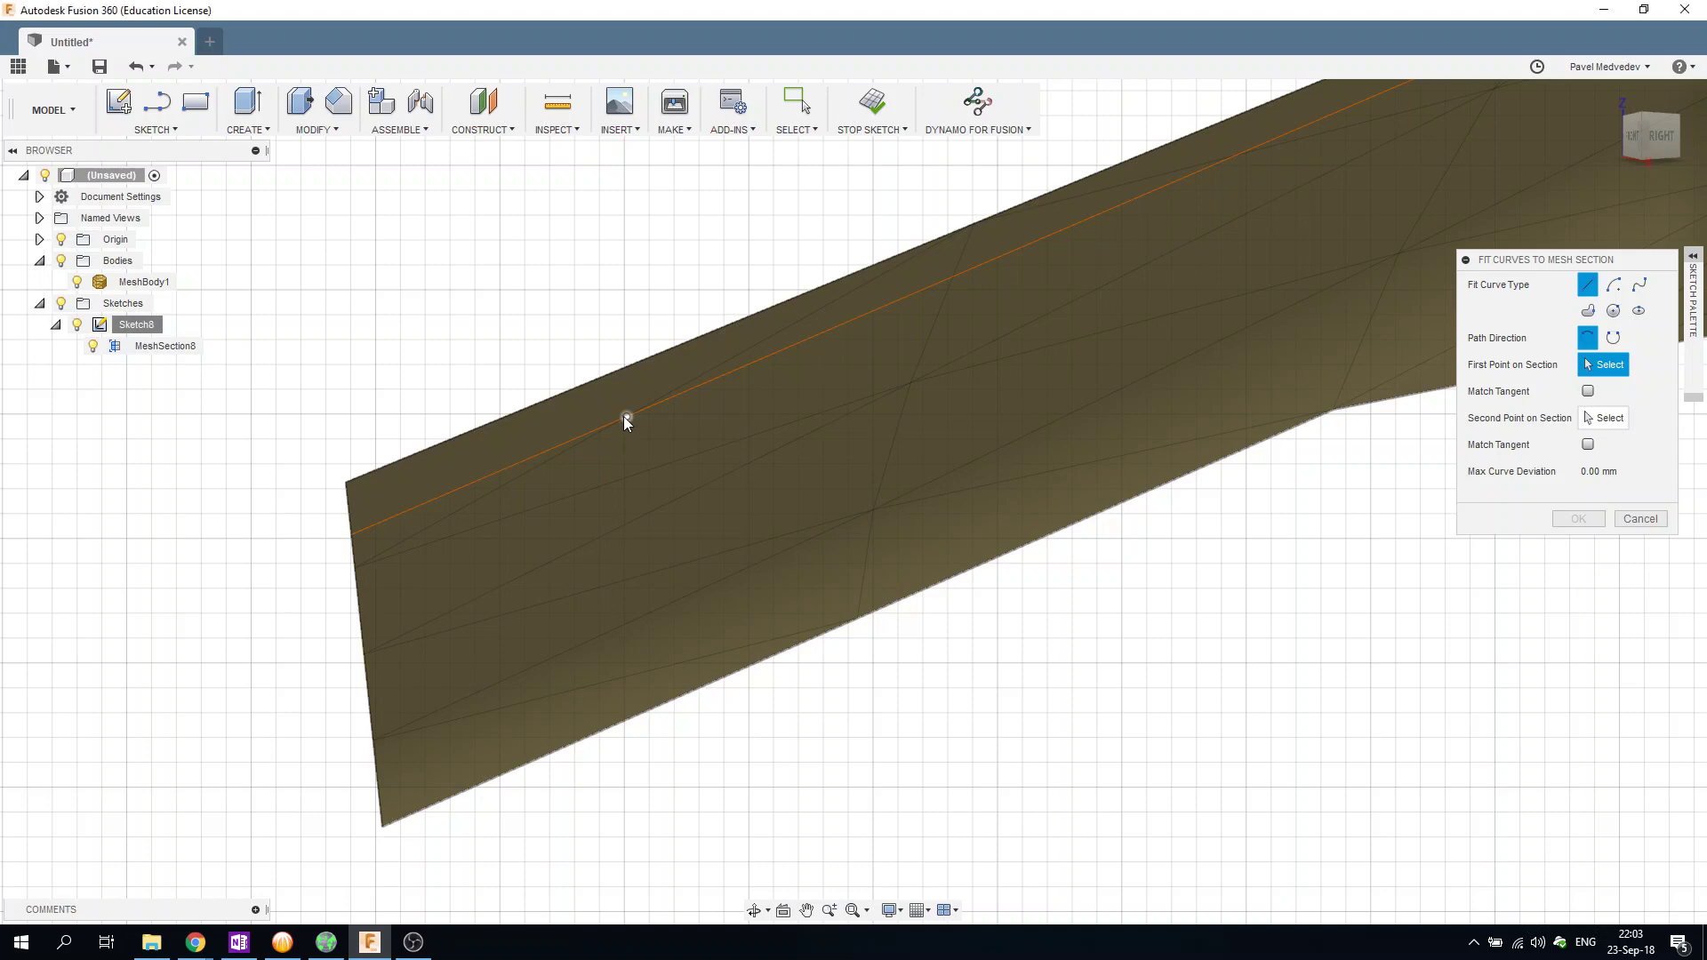
left_click(626, 414)
scroll(905, 403, "down", 3)
mouse_move(904, 396)
middle_mouse_down()
mouse_move(857, 483)
mouse_move(665, 530)
middle_mouse_up()
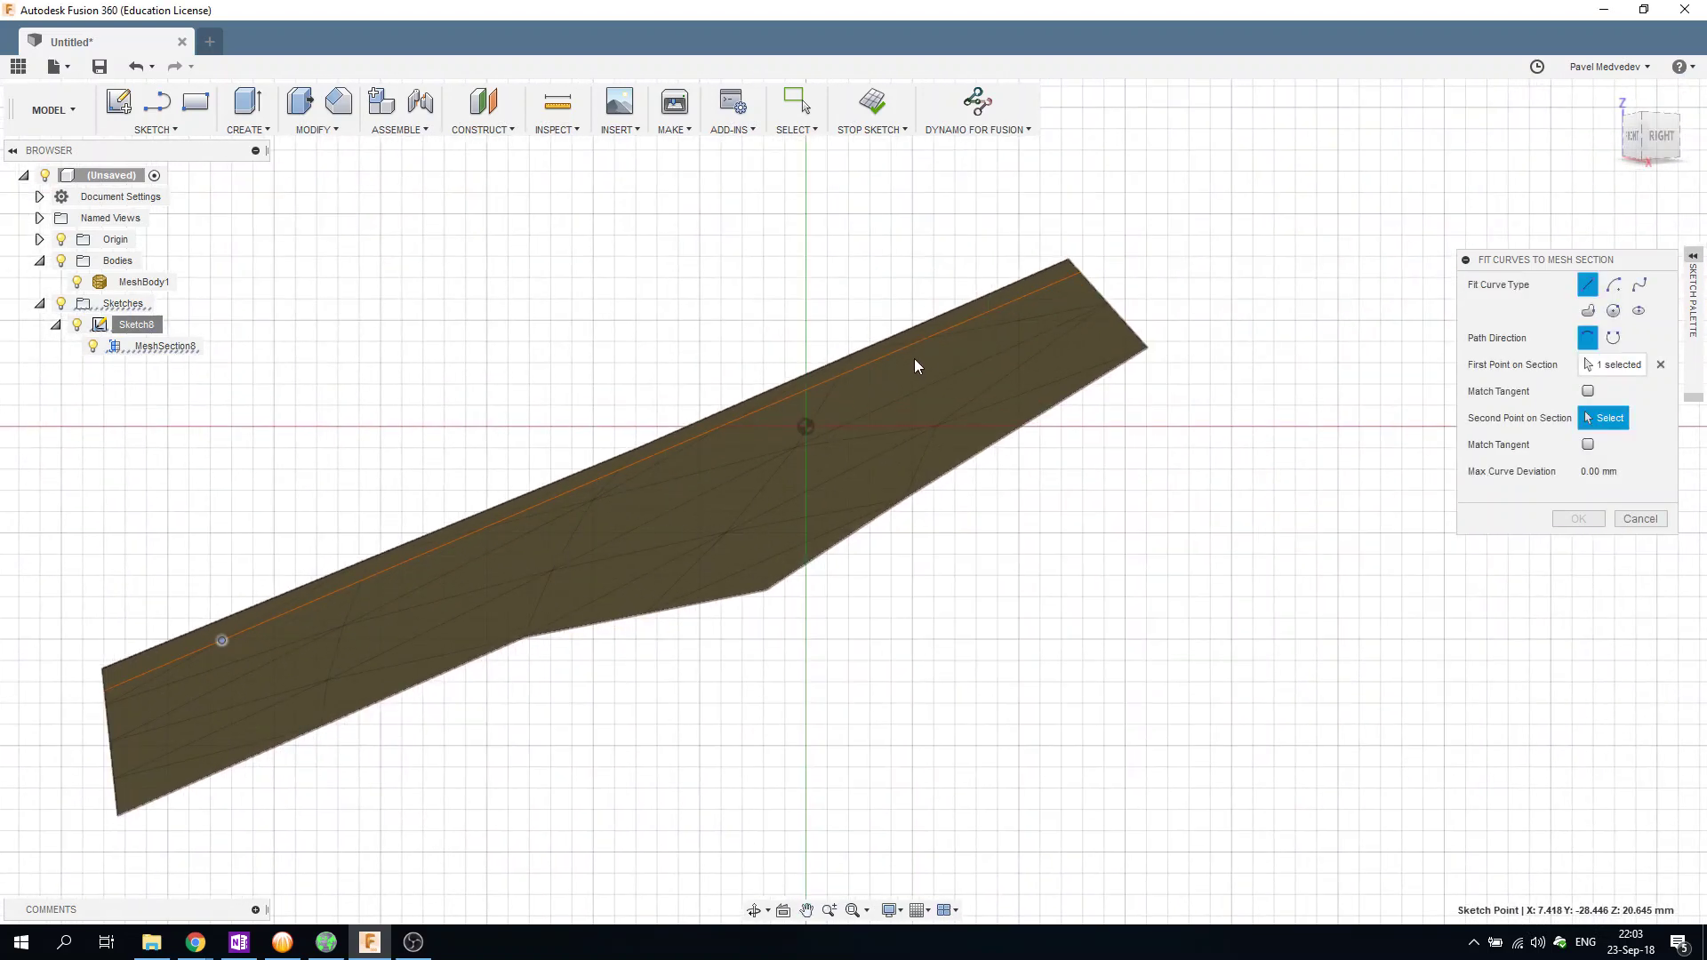
left_click(924, 338)
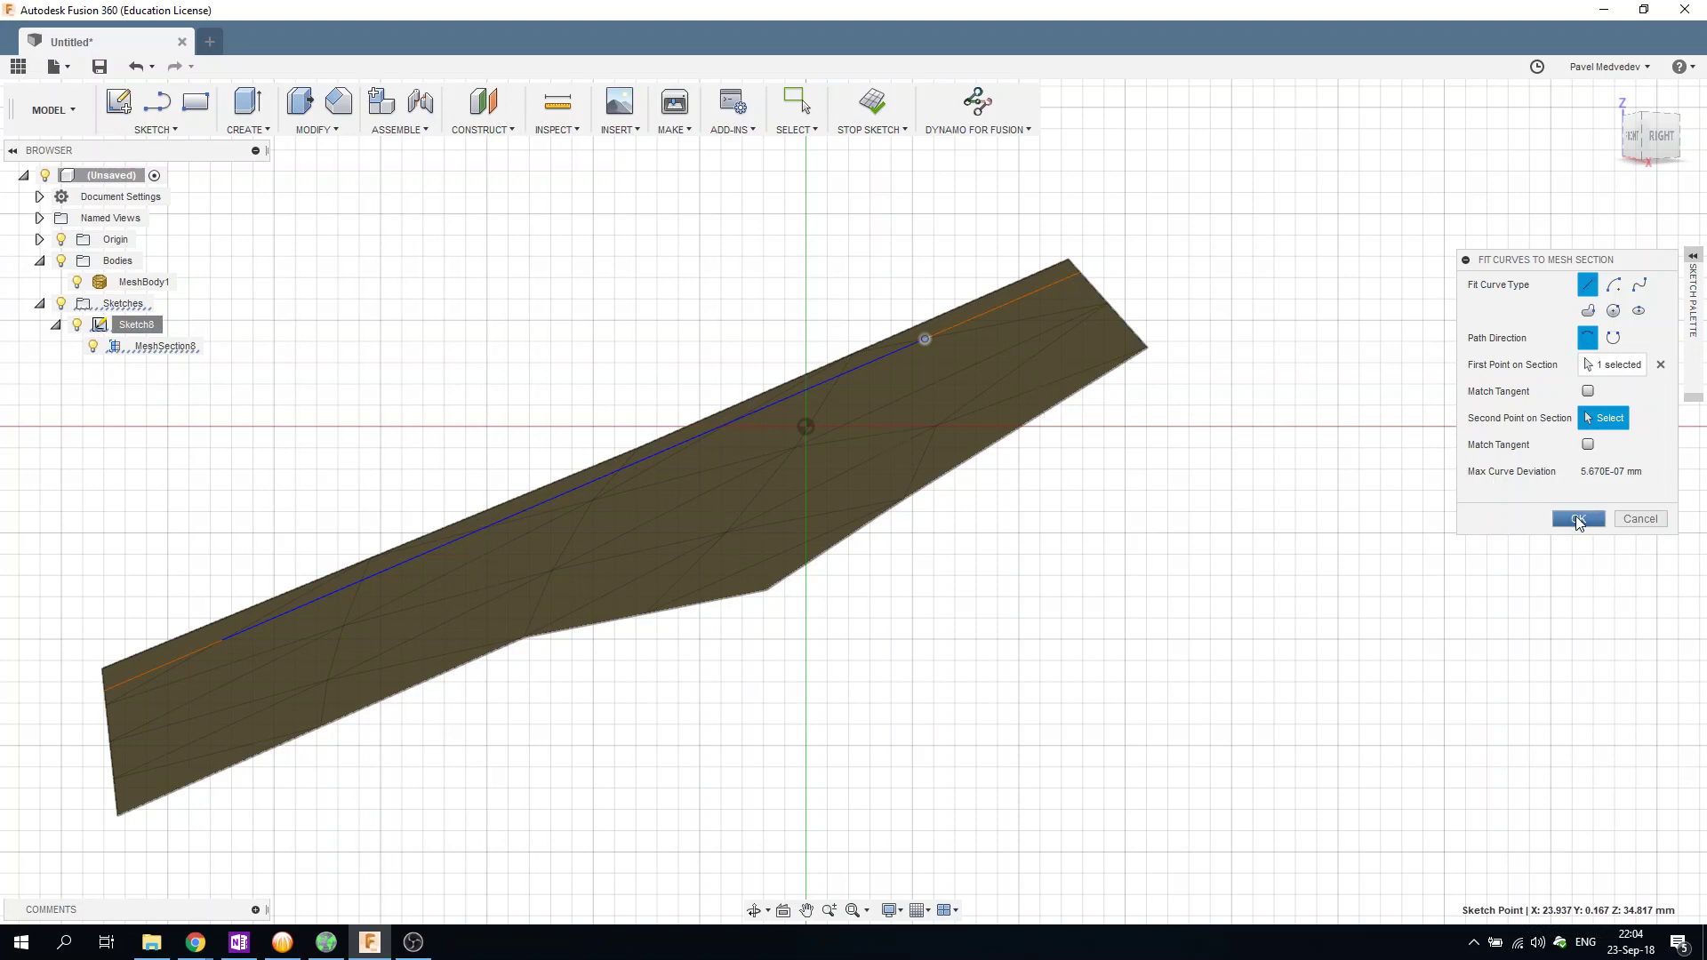
left_click(1575, 519)
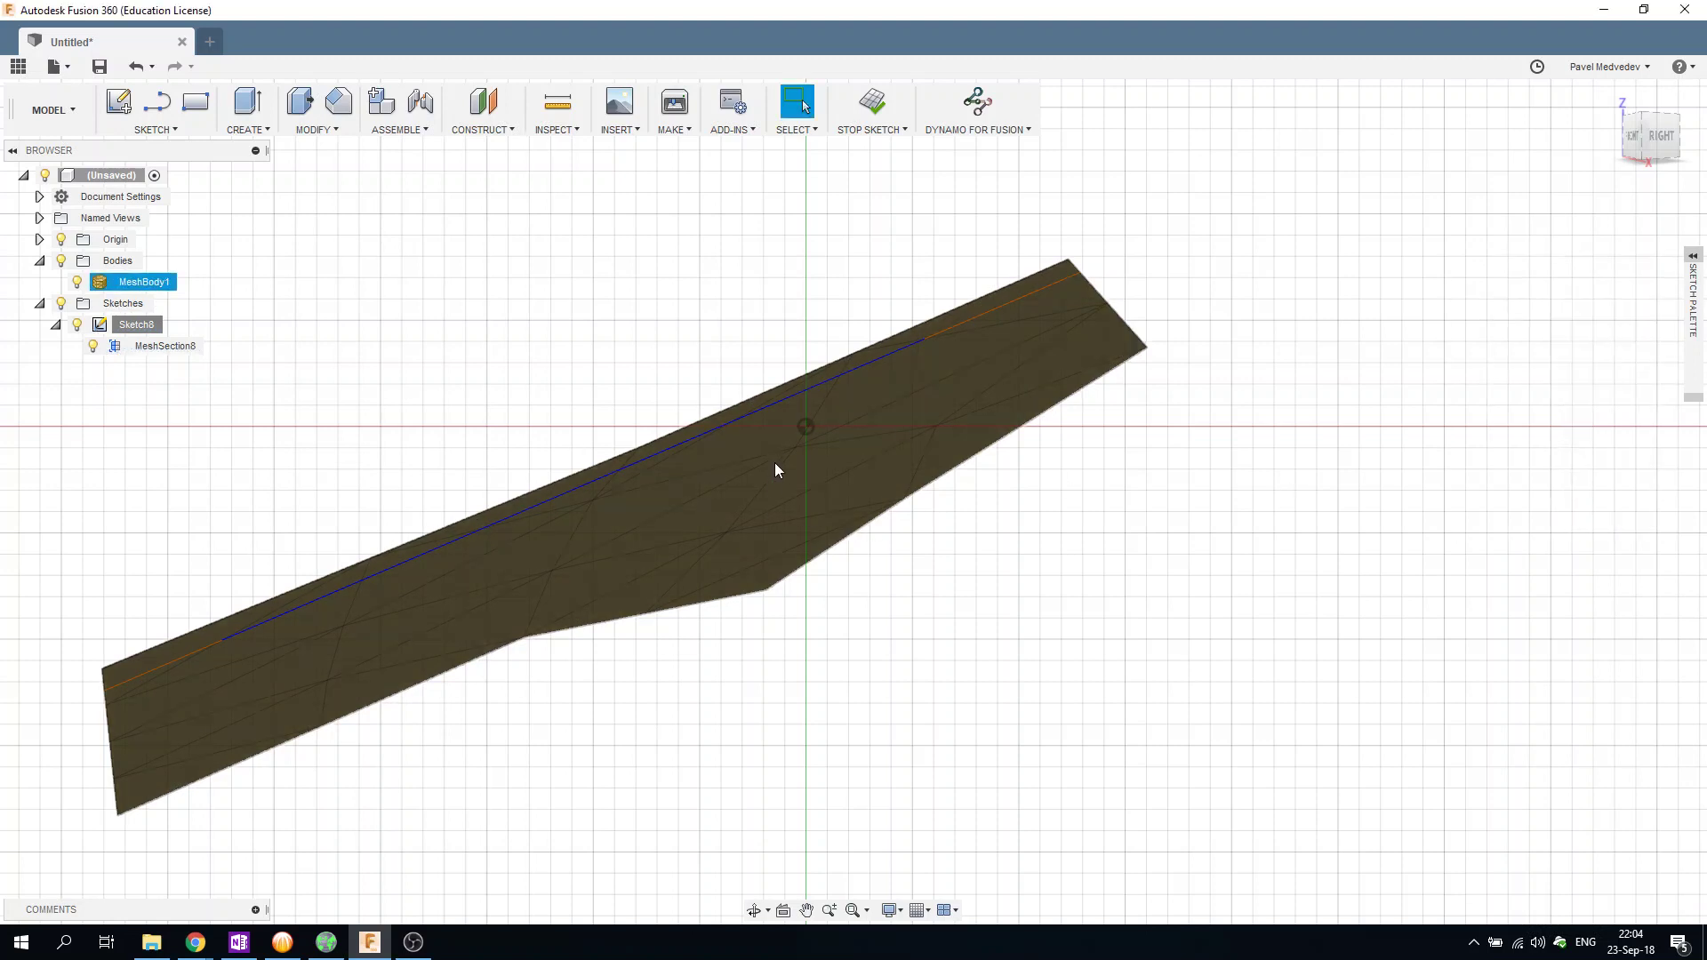
mouse_move(775, 462)
middle_mouse_down("shift")
mouse_move(1008, 446)
mouse_move(1071, 412)
mouse_move(1040, 449)
middle_mouse_up("shift")
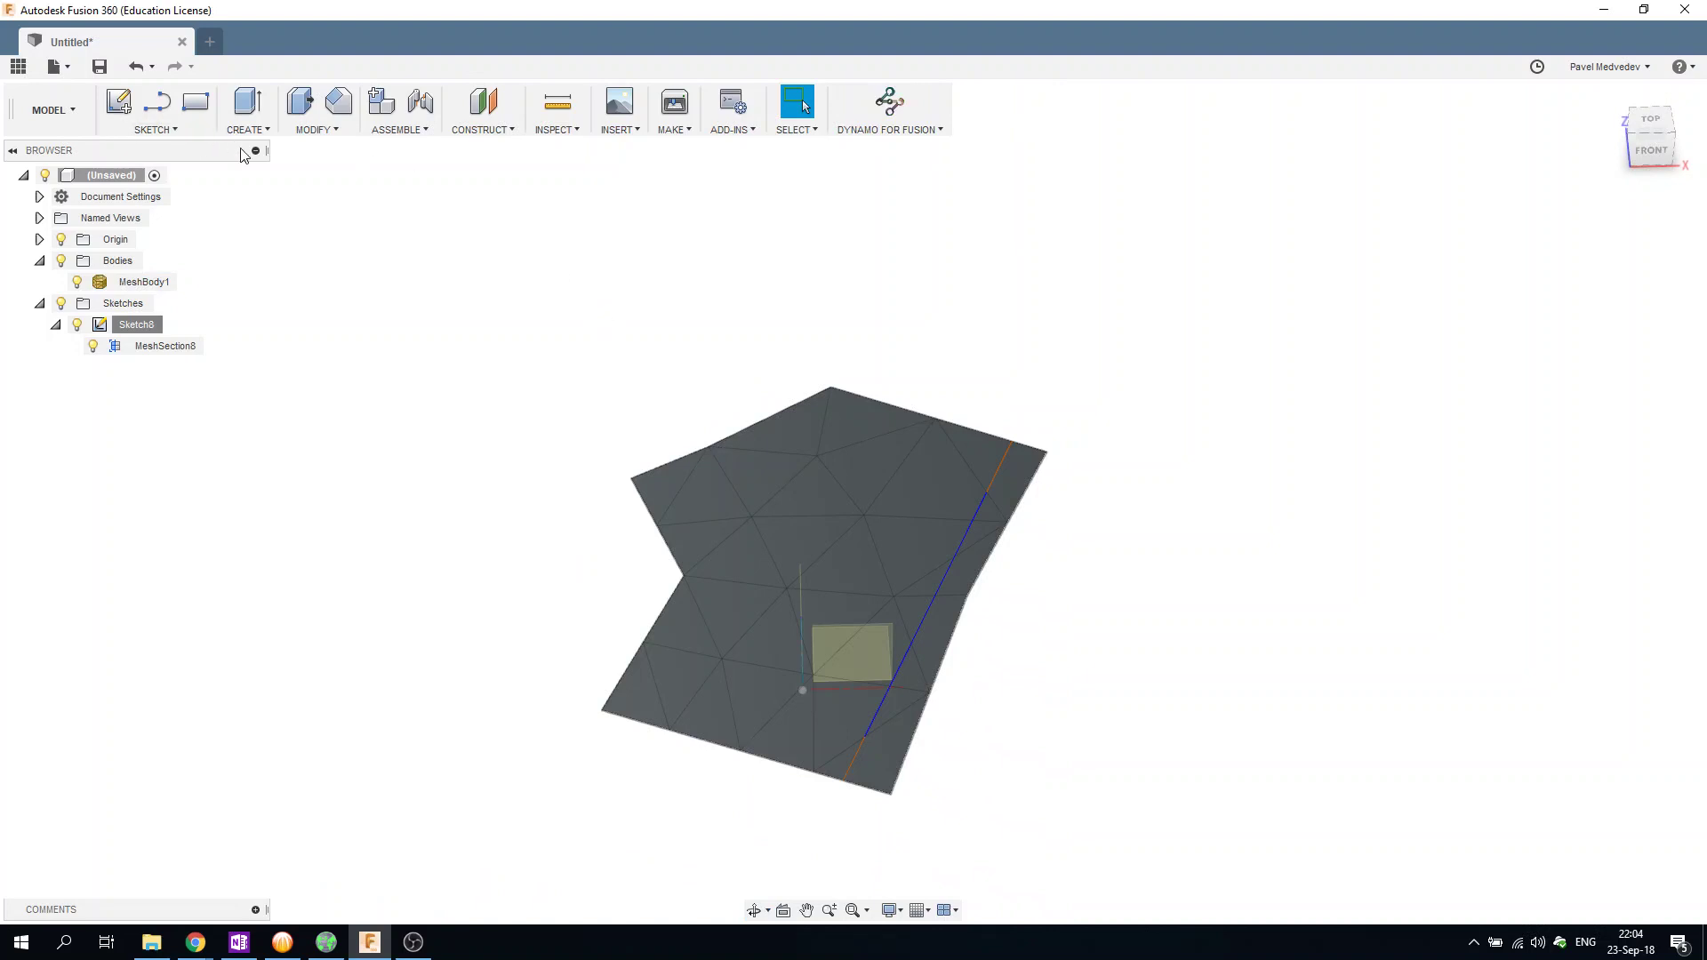
Create a second mesh section of MeshBody1 with its plane turned across the surface.
left_click(152, 130)
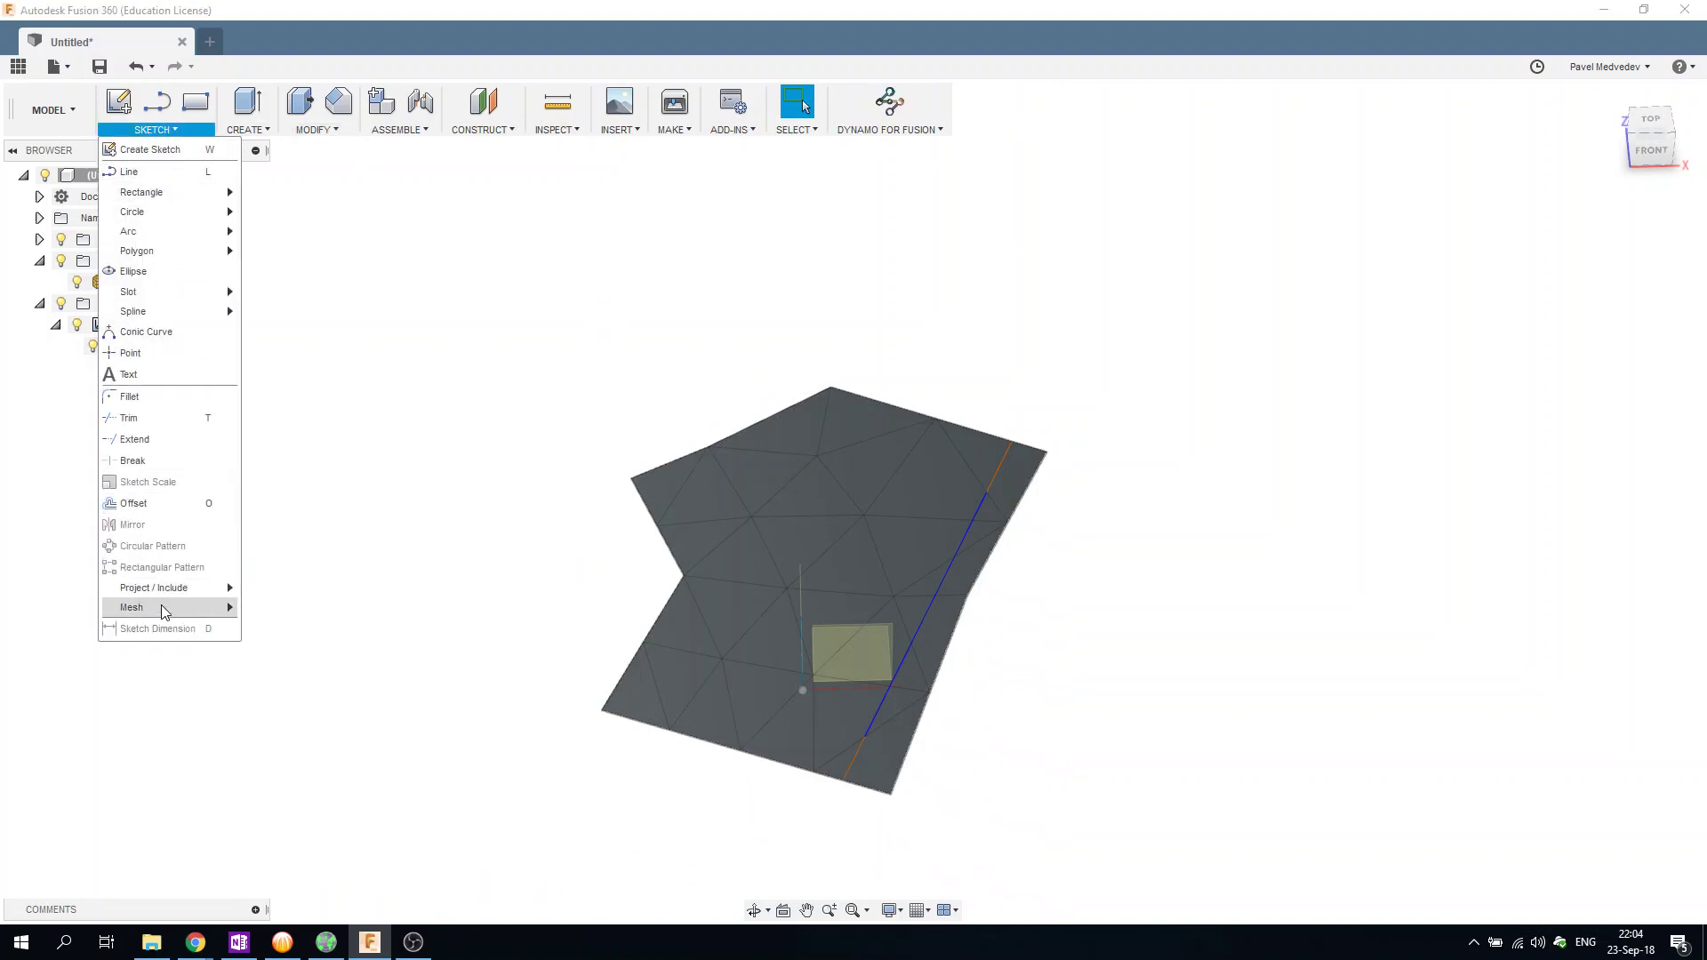
mouse_move(132, 606)
left_click(322, 608)
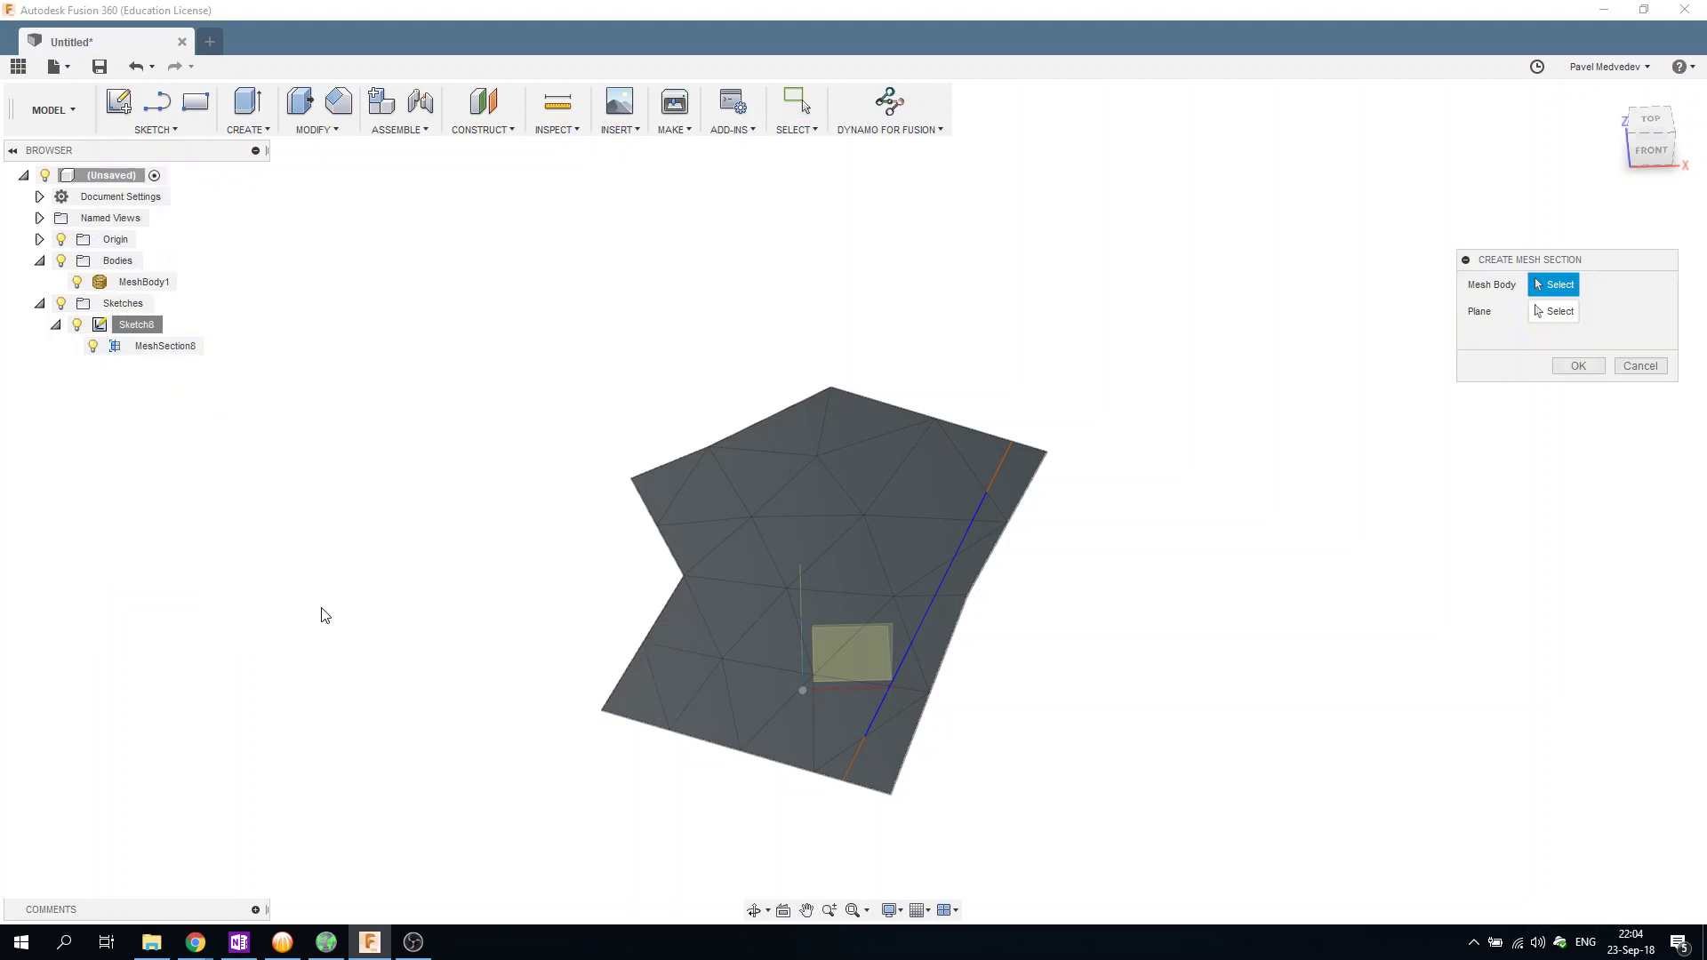
left_click(876, 501)
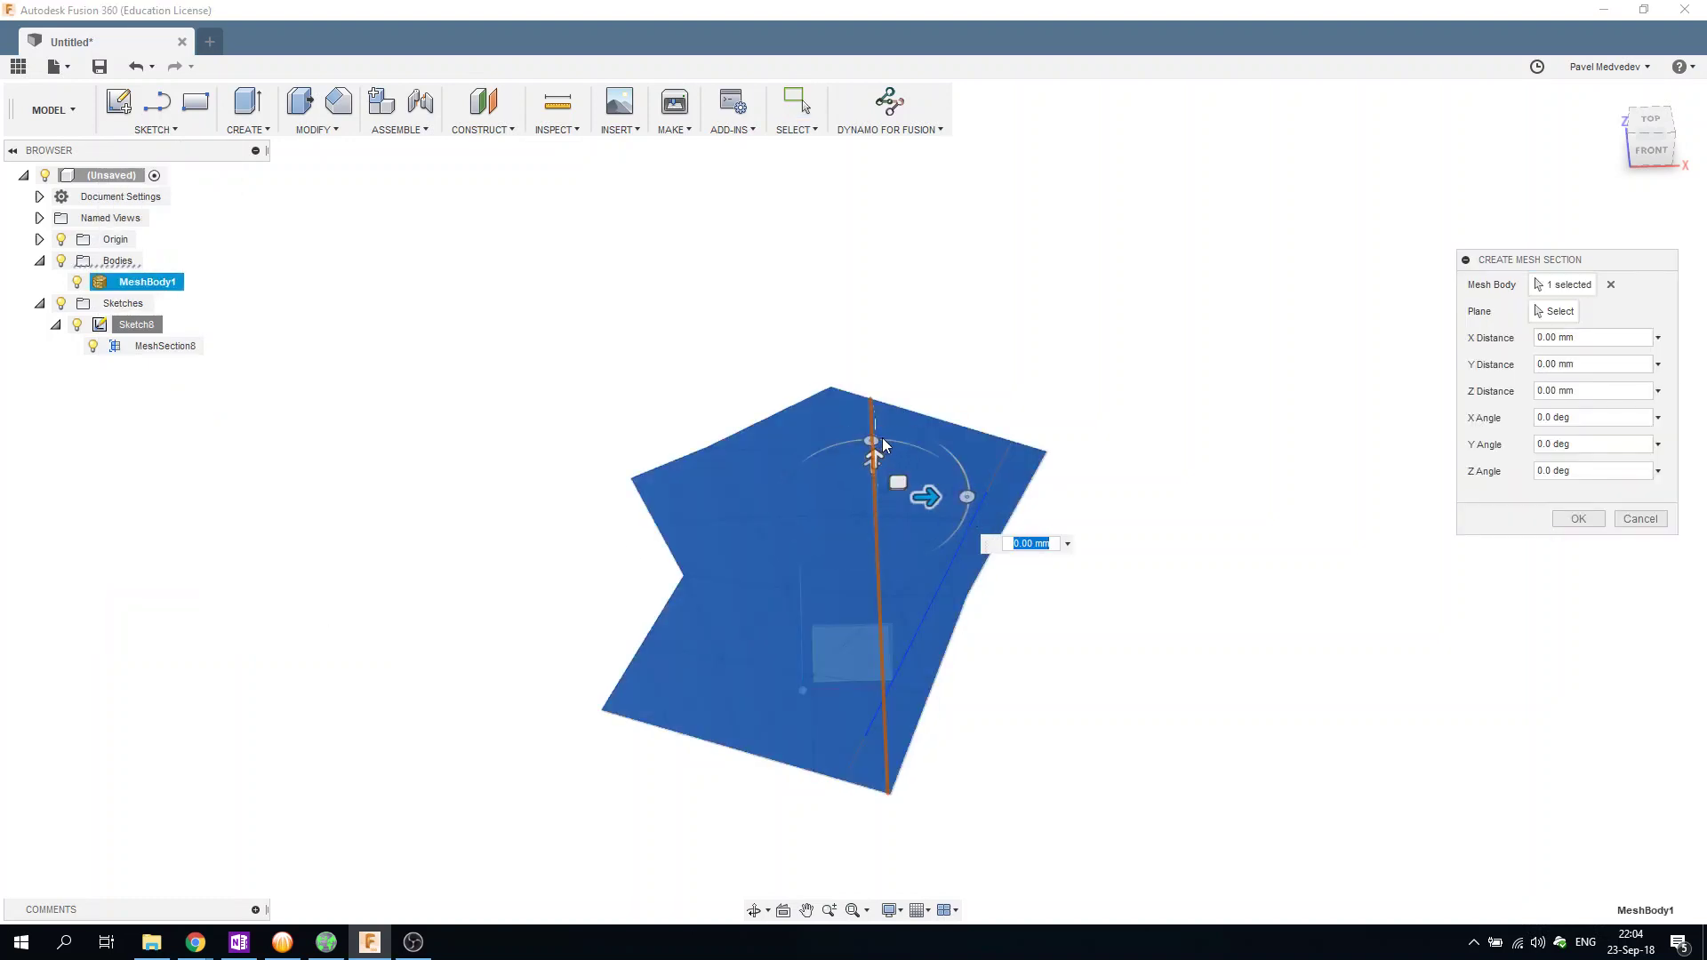
mouse_move(880, 438)
left_mouse_down()
mouse_move(1024, 516)
mouse_move(949, 551)
mouse_move(884, 493)
left_mouse_up()
left_click(1578, 519)
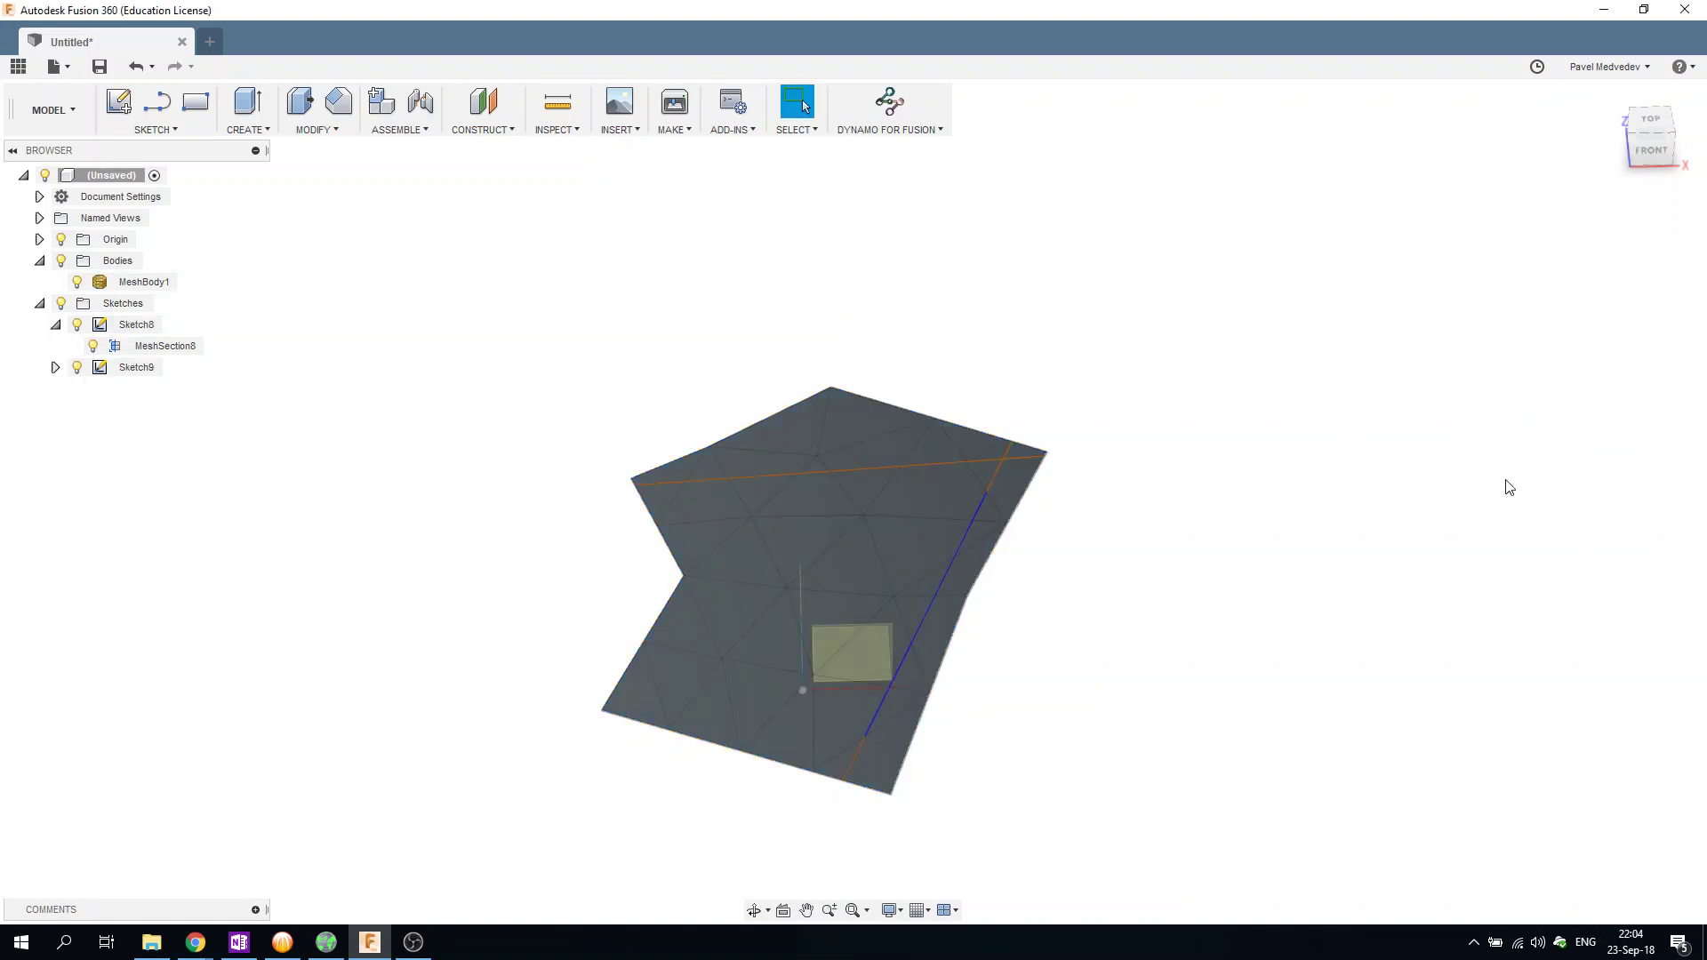
Open the new Sketch9 for editing.
left_click(172, 128)
right_click(111, 368)
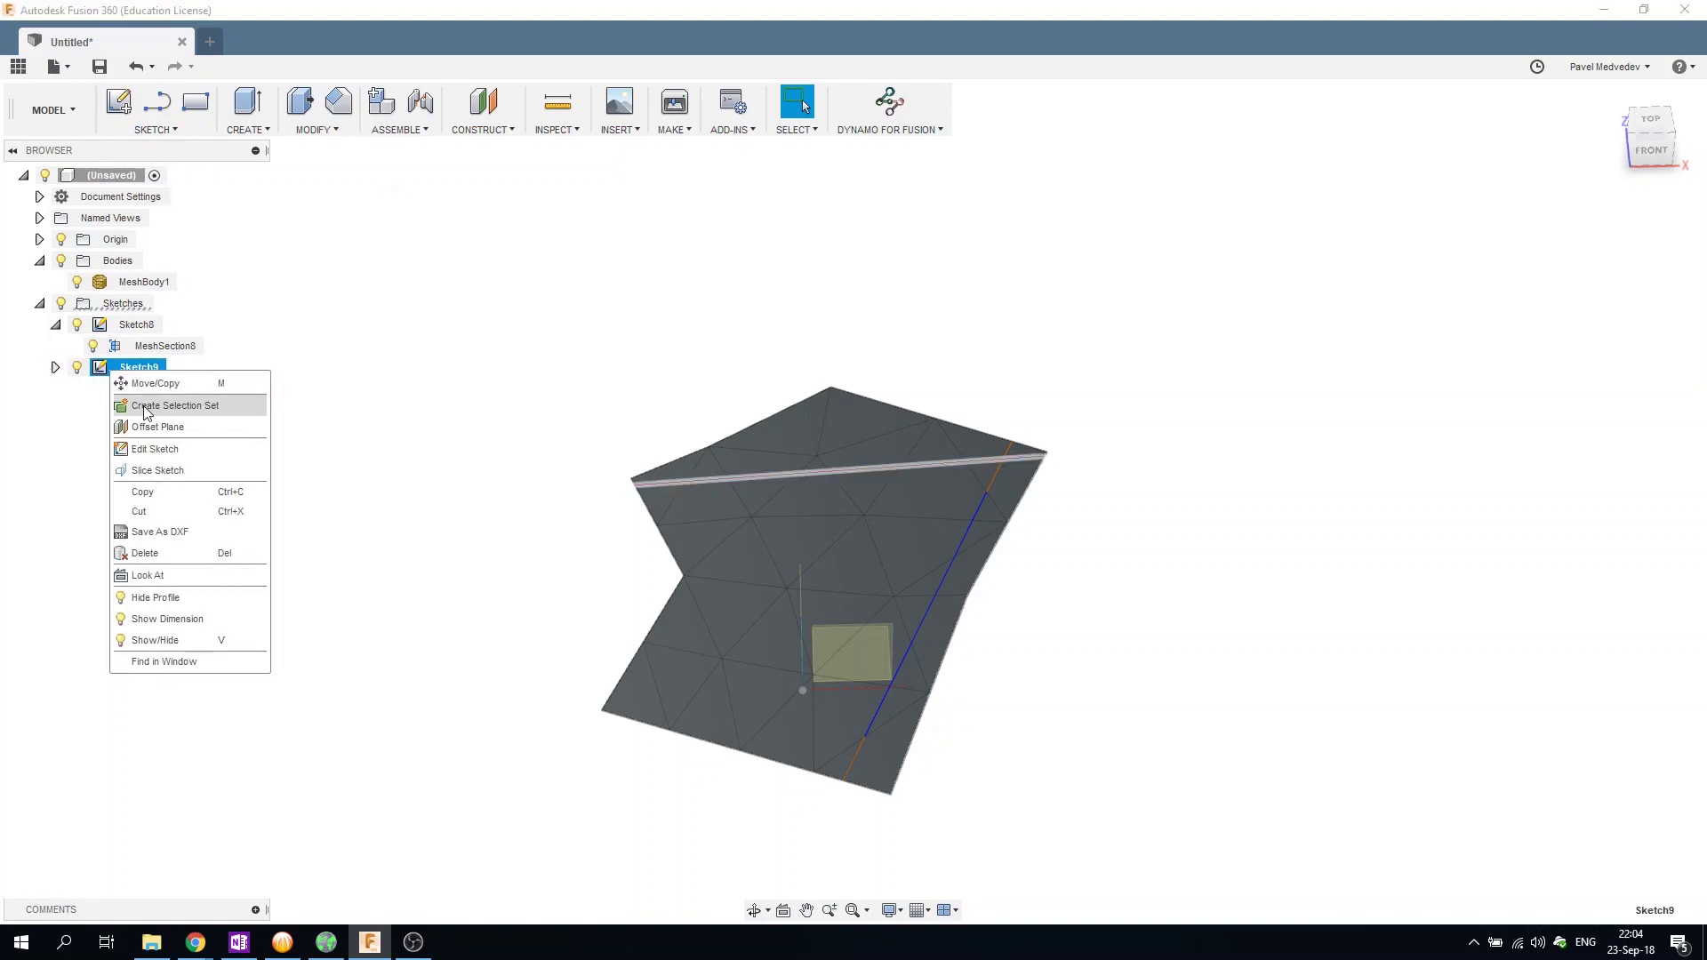
left_click(155, 449)
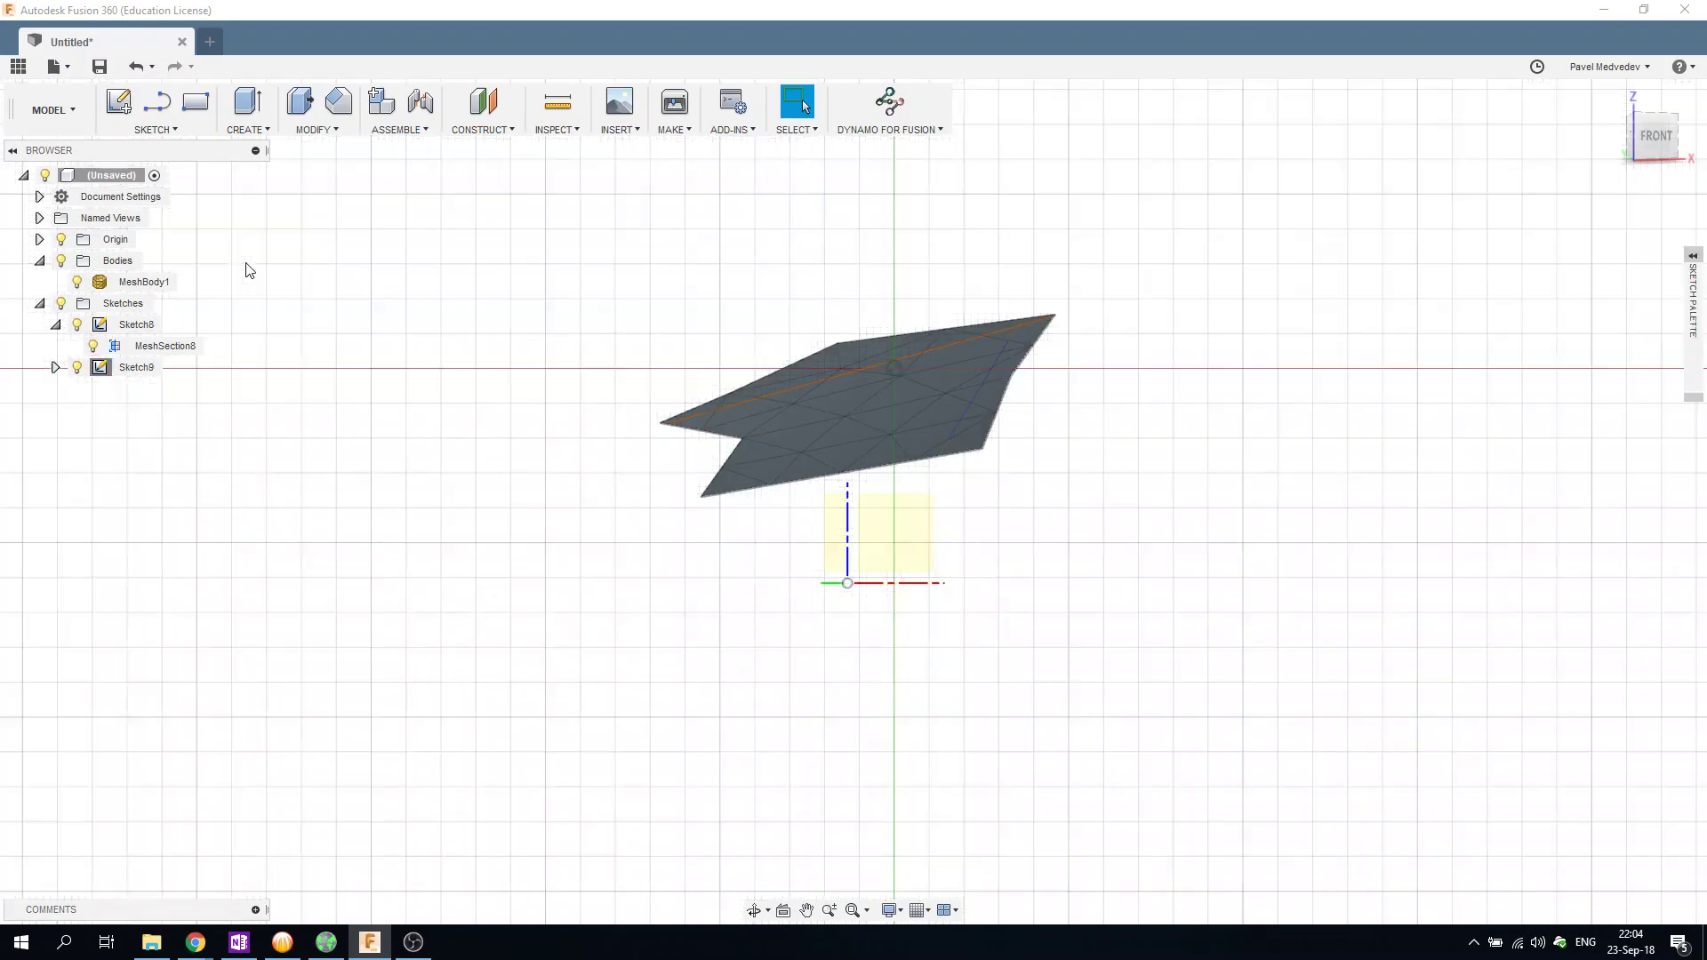
Fit a straight line between two points on Sketch9's mesh section, then zoom out.
left_click(174, 134)
mouse_move(147, 607)
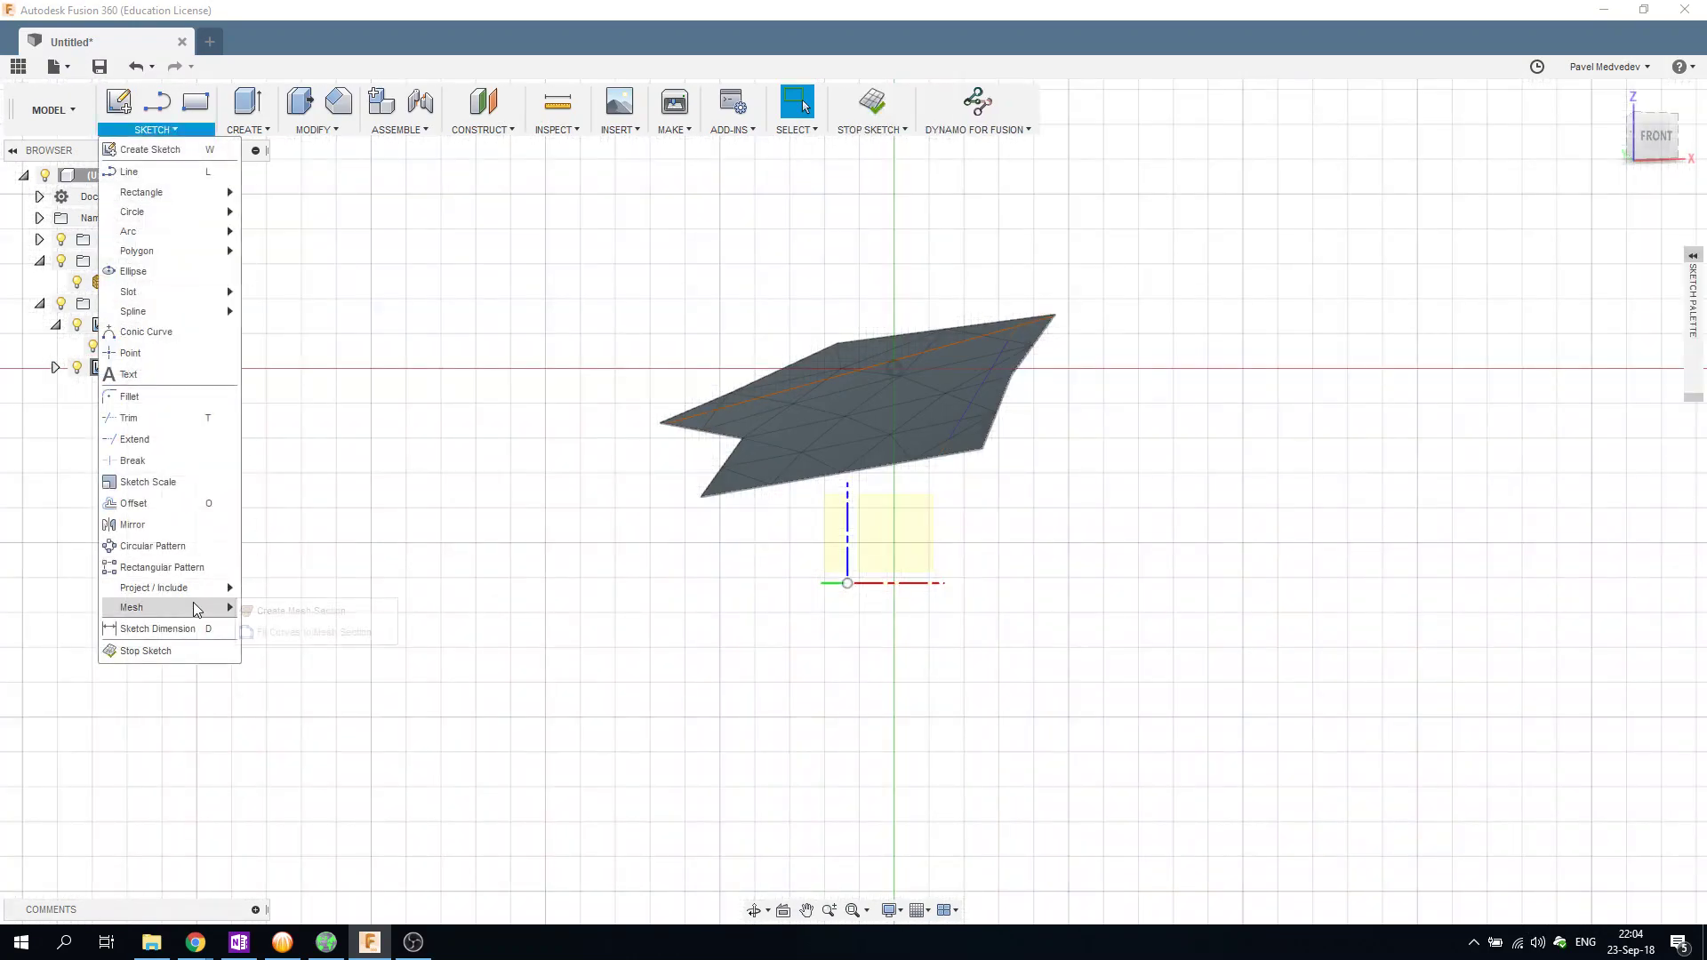
left_click(271, 632)
scroll(749, 418, "up", 5)
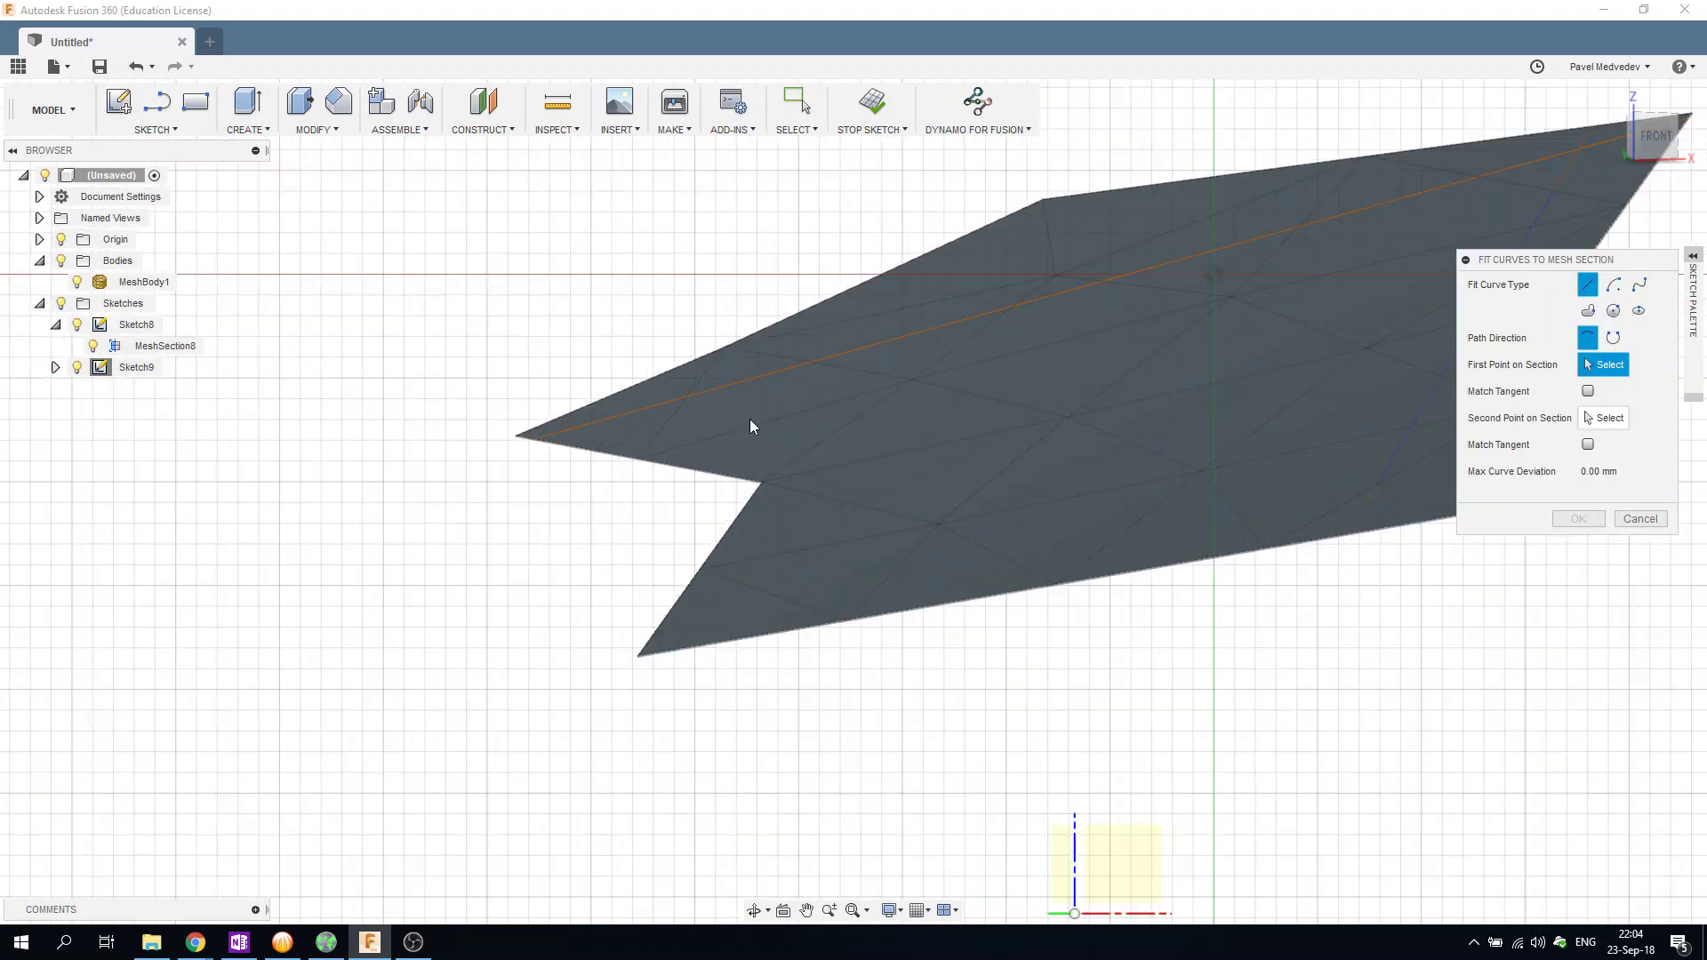
scroll(631, 398, "up", 3)
left_click(640, 384)
middle_click_drag(640, 384, 975, 398)
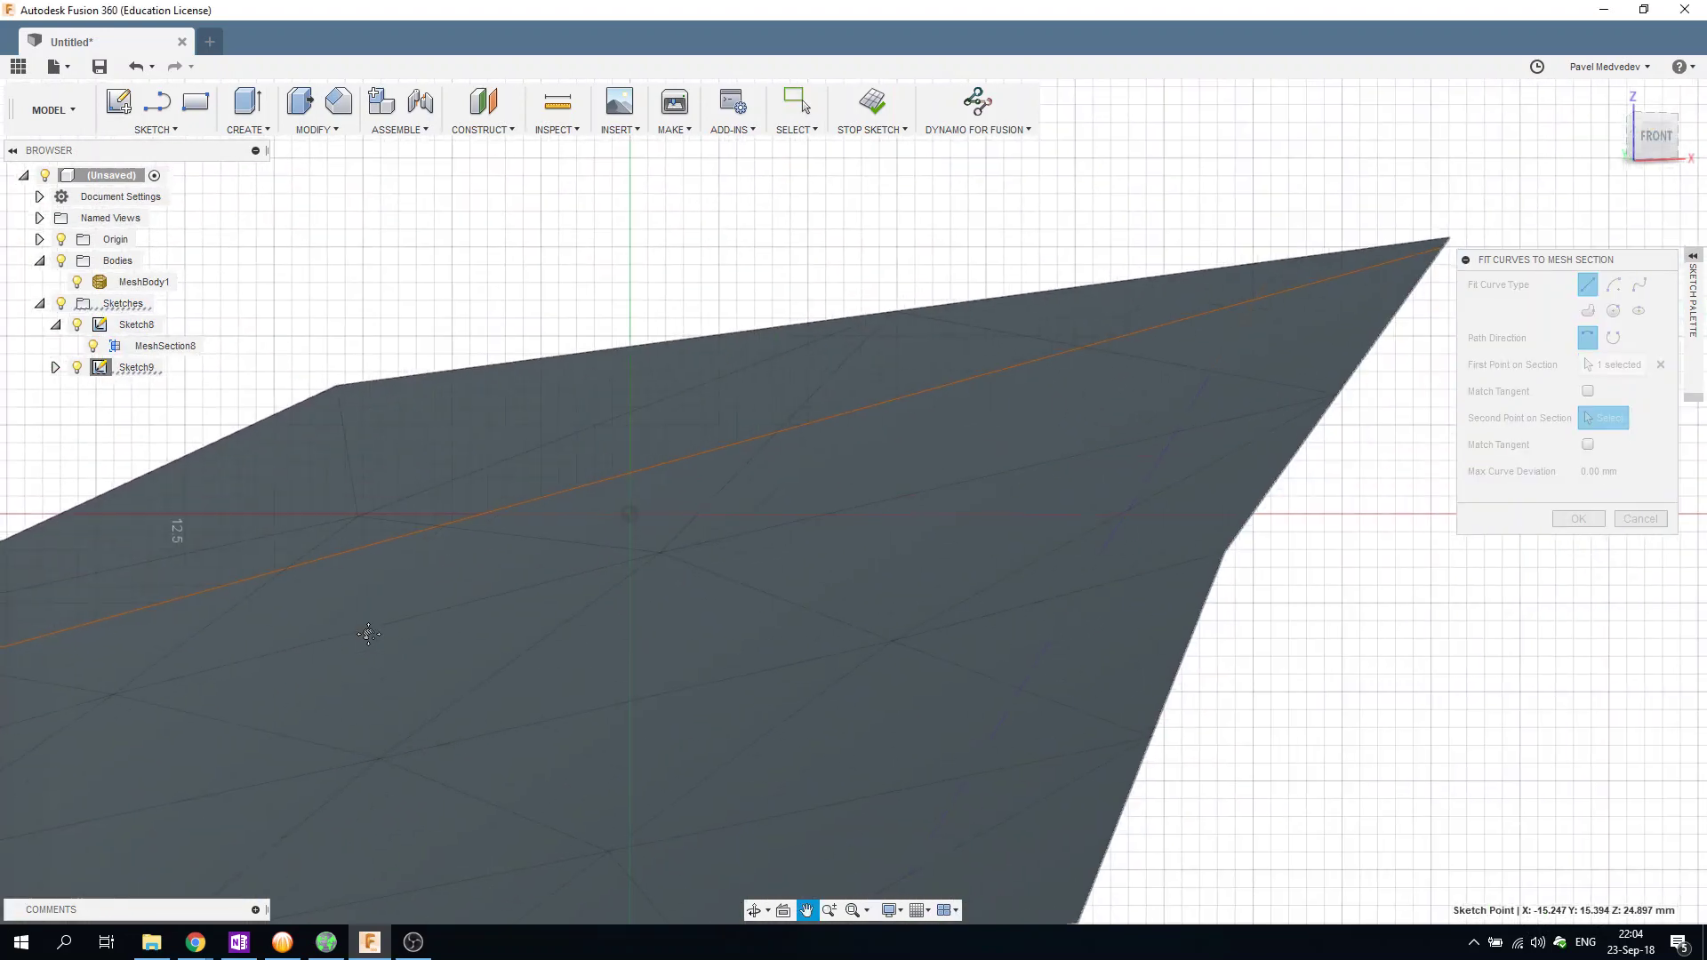
left_click(1081, 346)
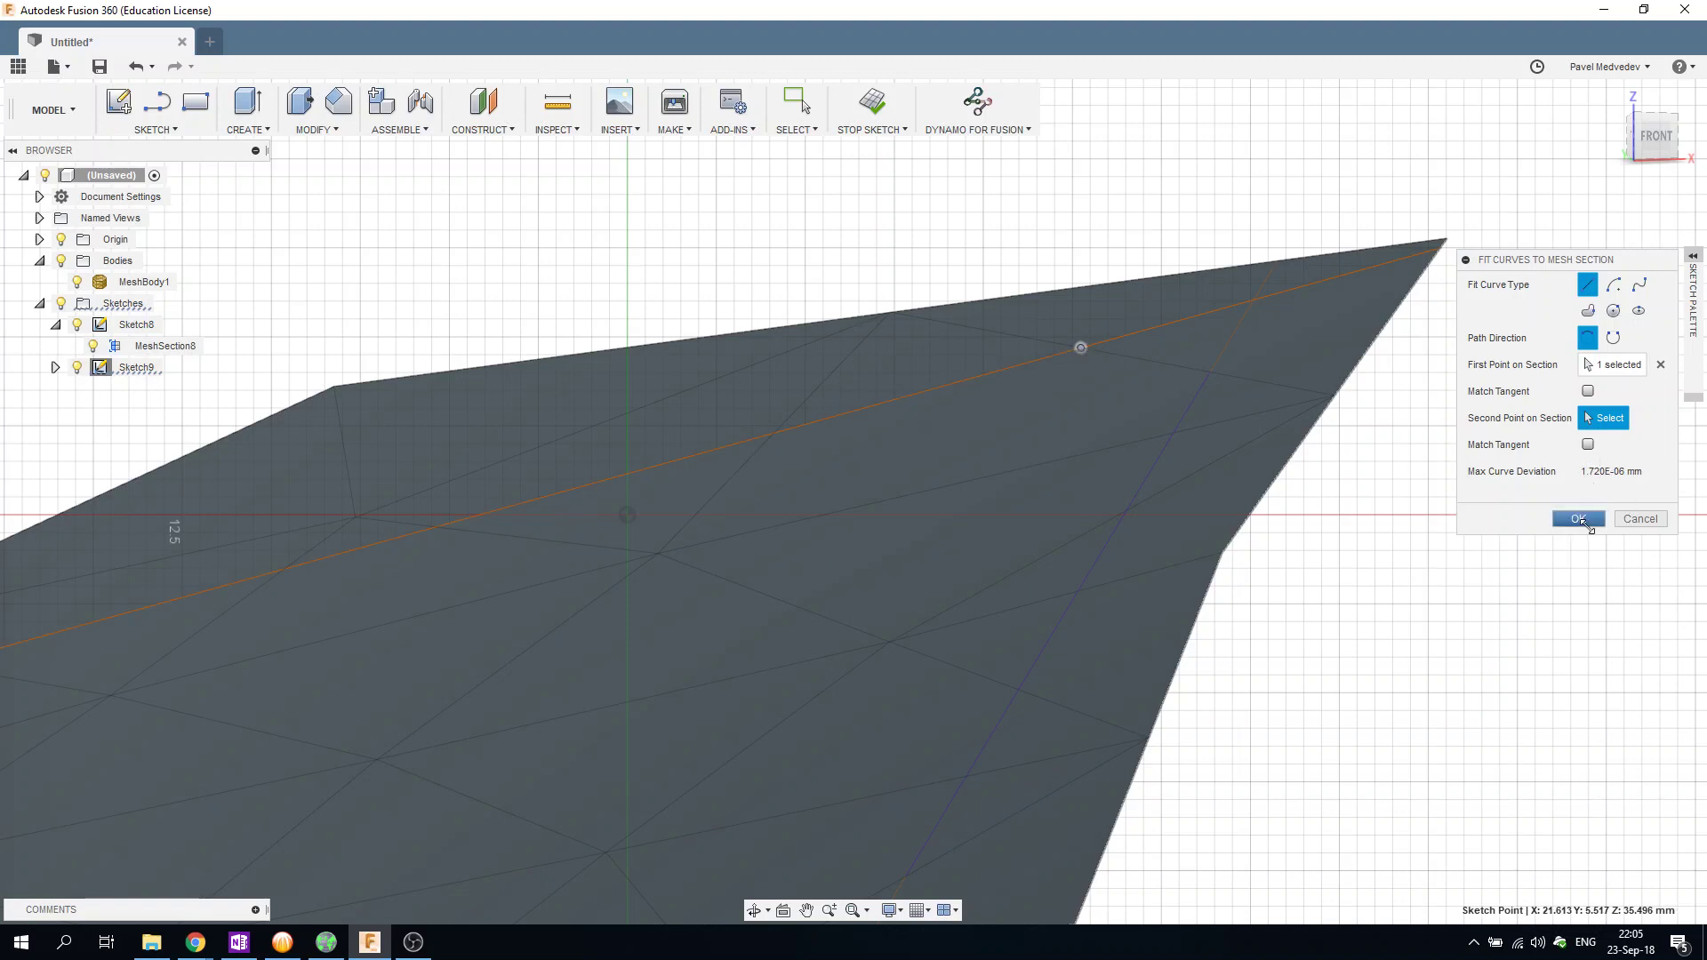
left_click(1578, 519)
scroll(1265, 484, "down", 3)
scroll(1264, 485, "down", 3)
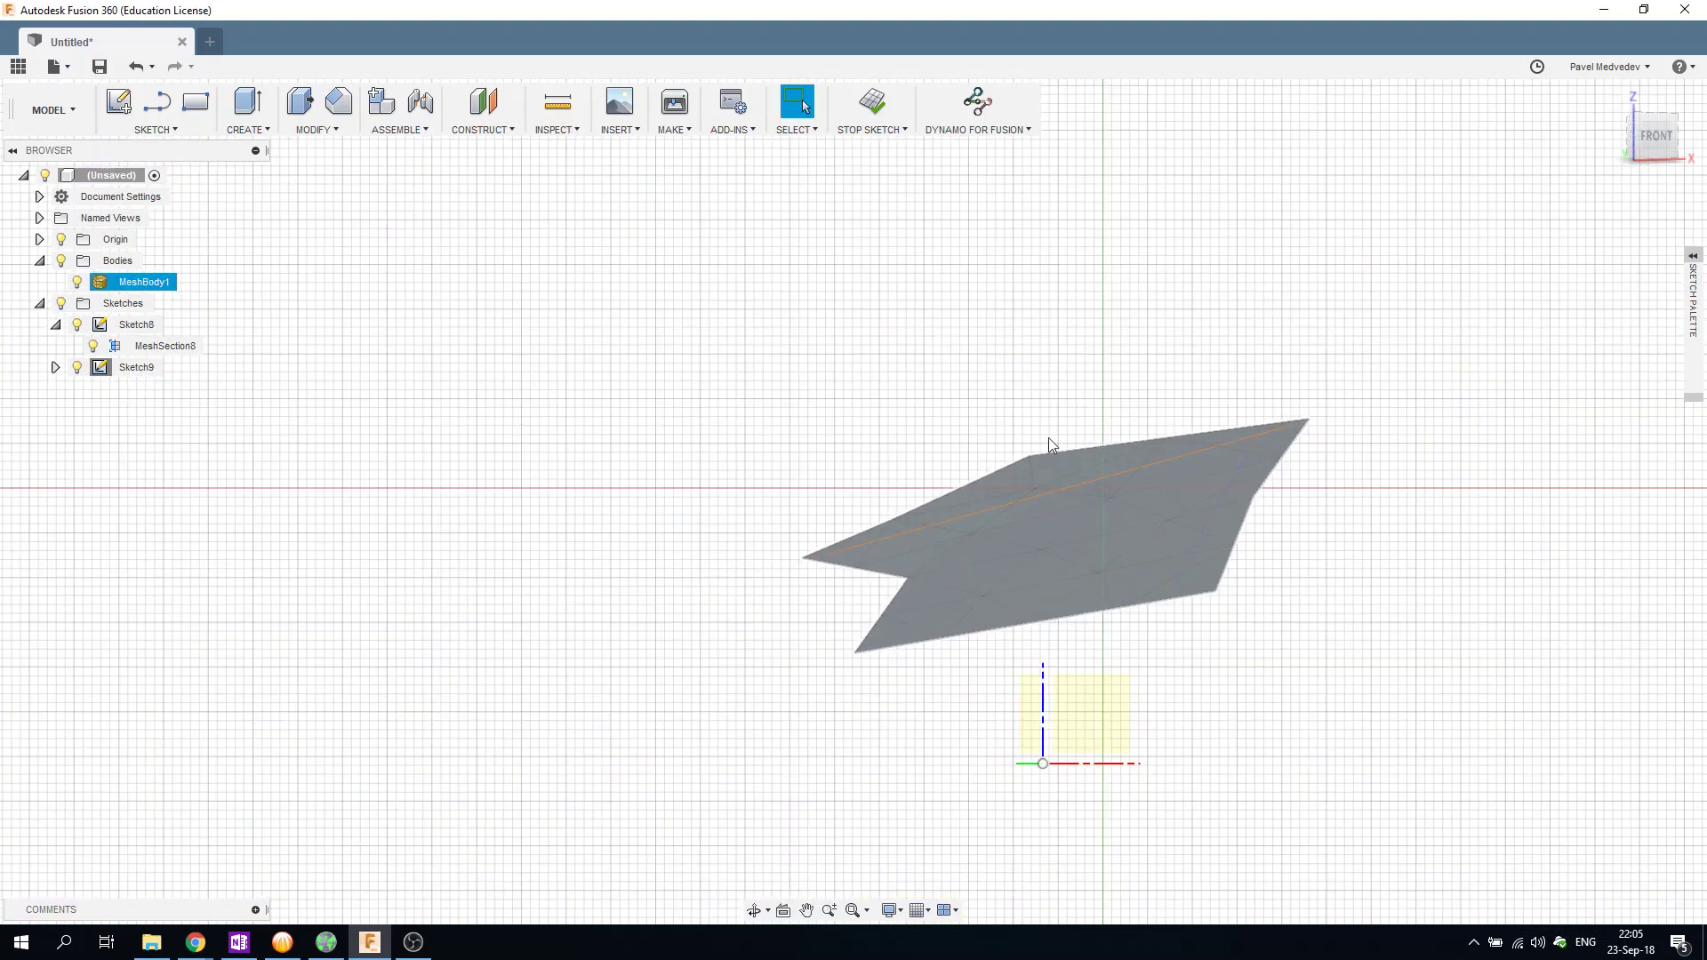
Hide MeshSection9, MeshSection8 and the mesh body, leaving only the fitted lines.
left_click(55, 367)
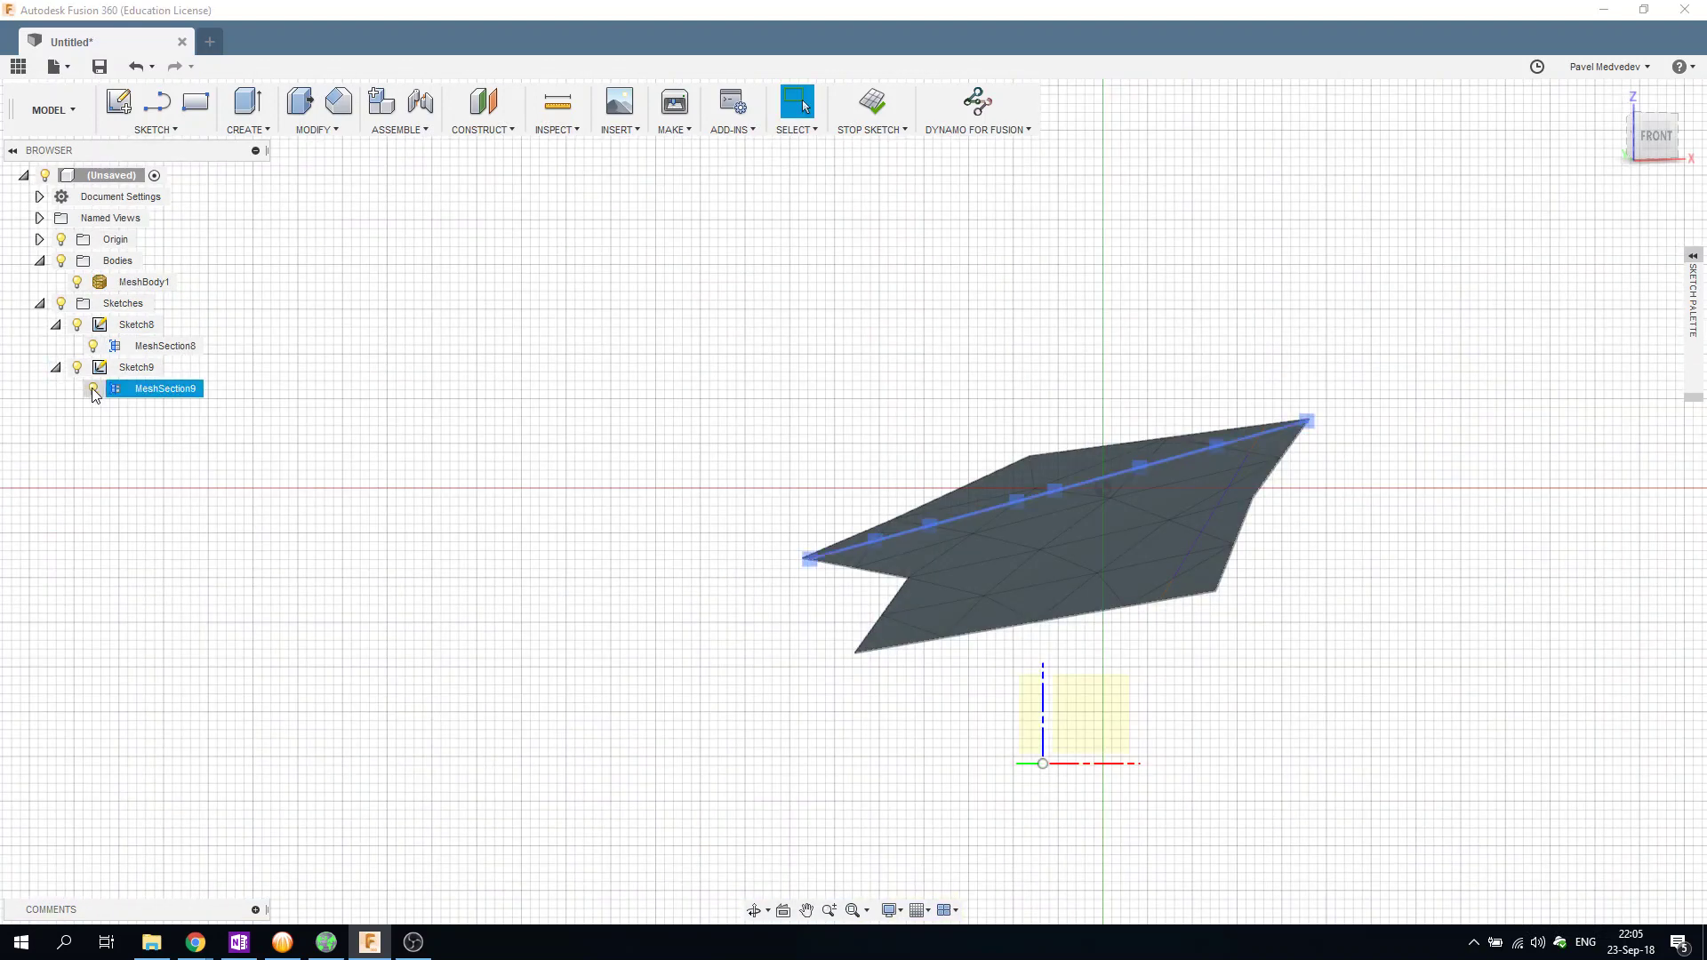
left_click(93, 388)
left_click(92, 346)
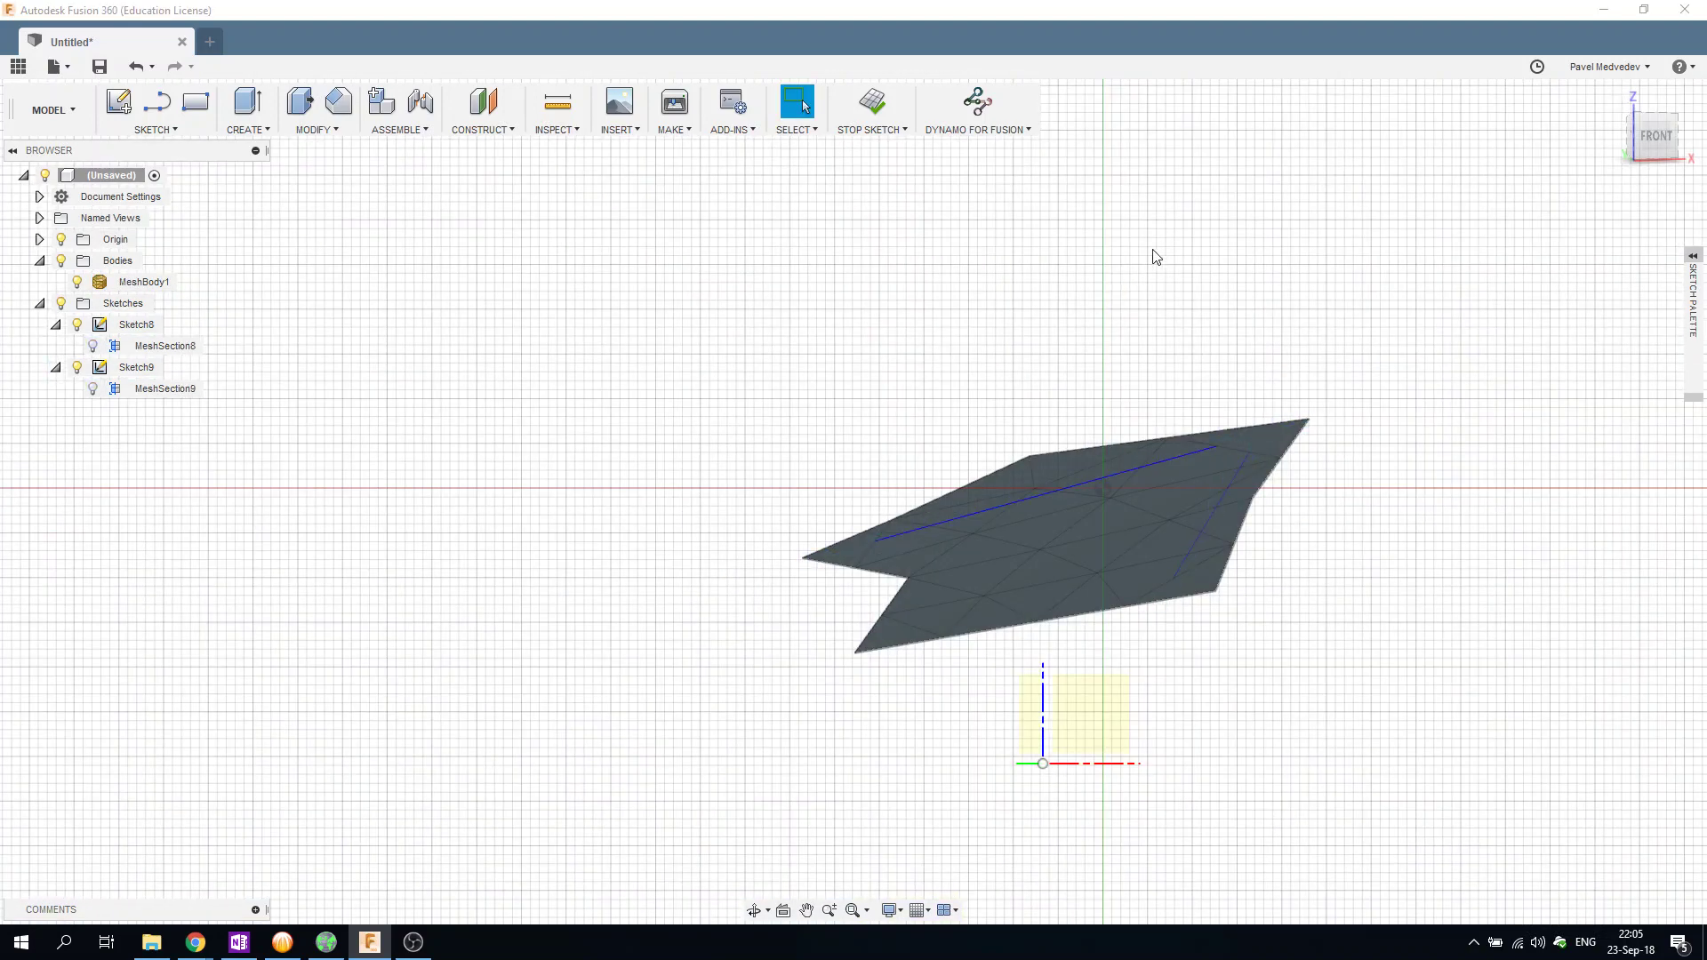
middle_click_drag(1155, 257, 1170, 274, "shift")
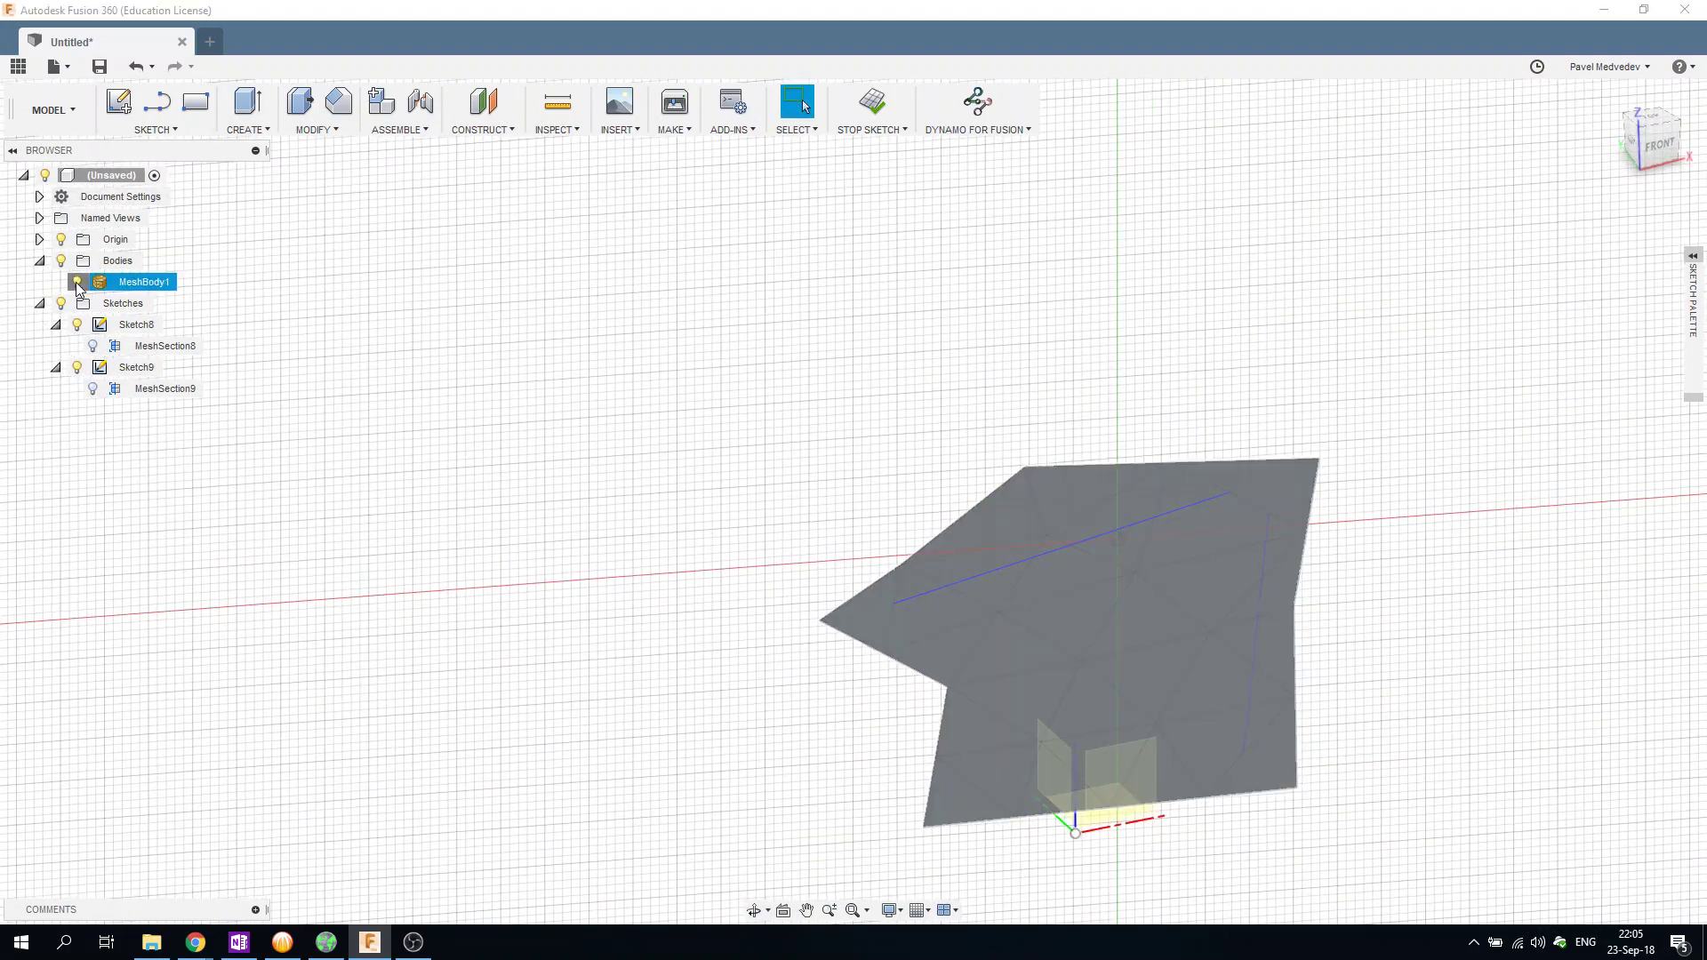
left_click(77, 284)
middle_click_drag(1133, 656, 869, 463)
middle_click_drag(958, 394, 1081, 407, "shift")
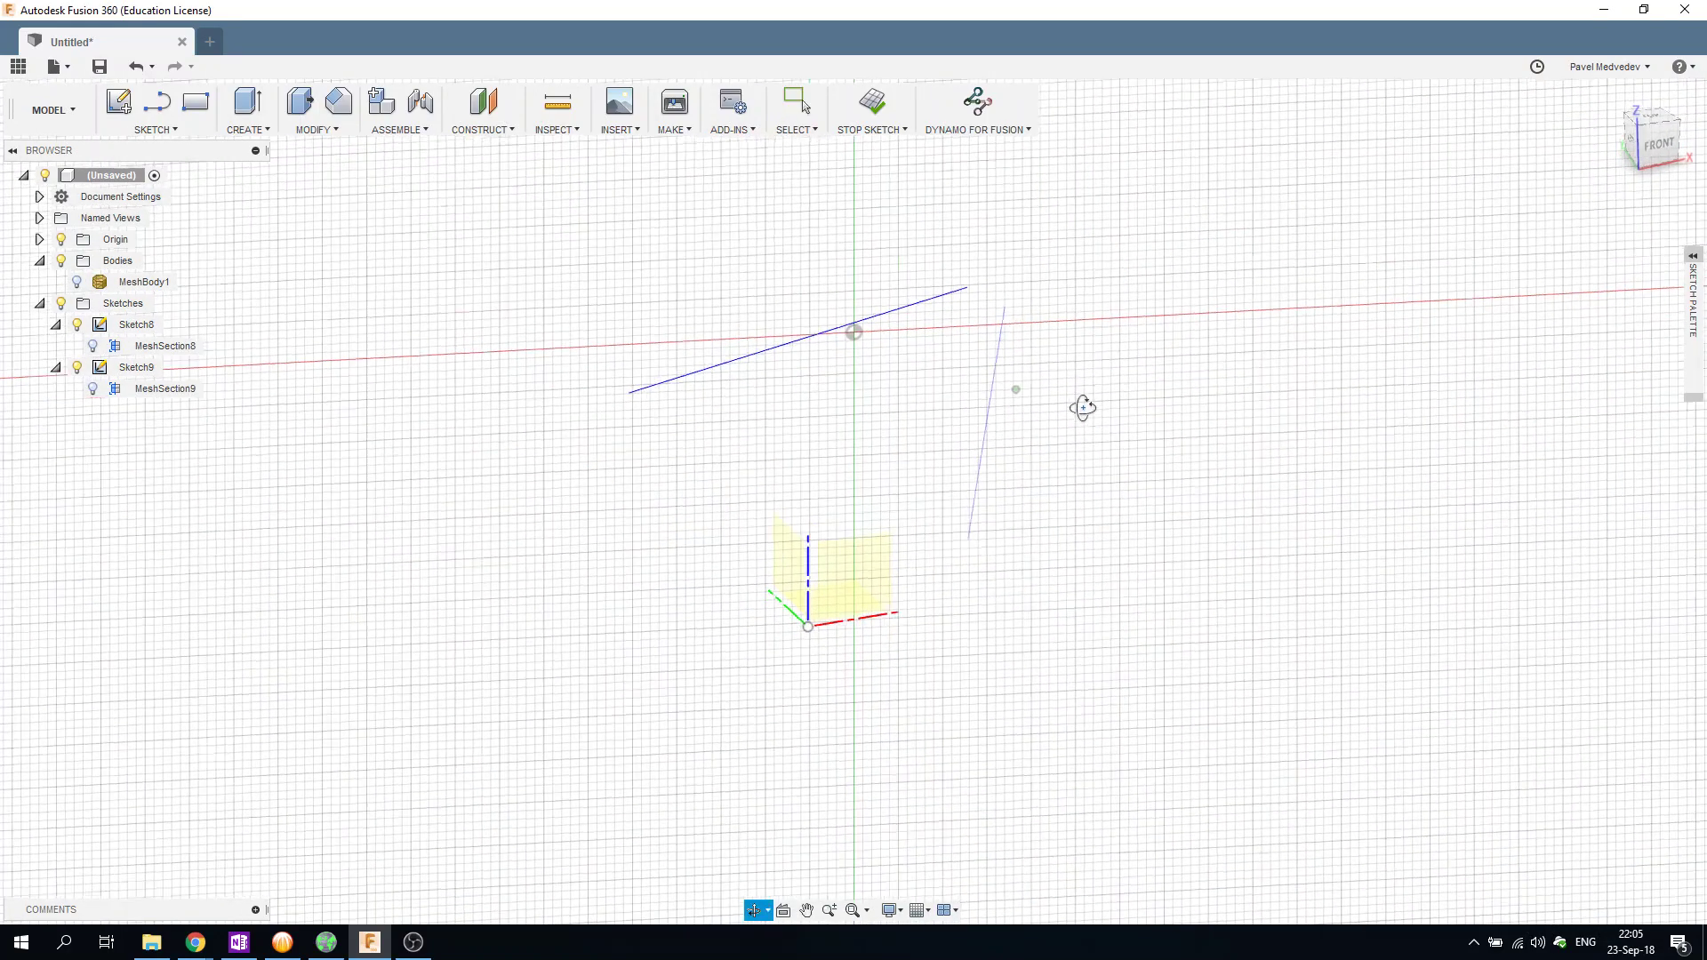
Finish the sketch and view the two fitted lines from above.
left_click(871, 102)
mouse_move(1046, 342)
middle_mouse_down("shift")
mouse_move(1124, 467)
mouse_move(1149, 423)
mouse_move(1089, 423)
mouse_move(1142, 417)
middle_mouse_up("shift")
key("Escape")
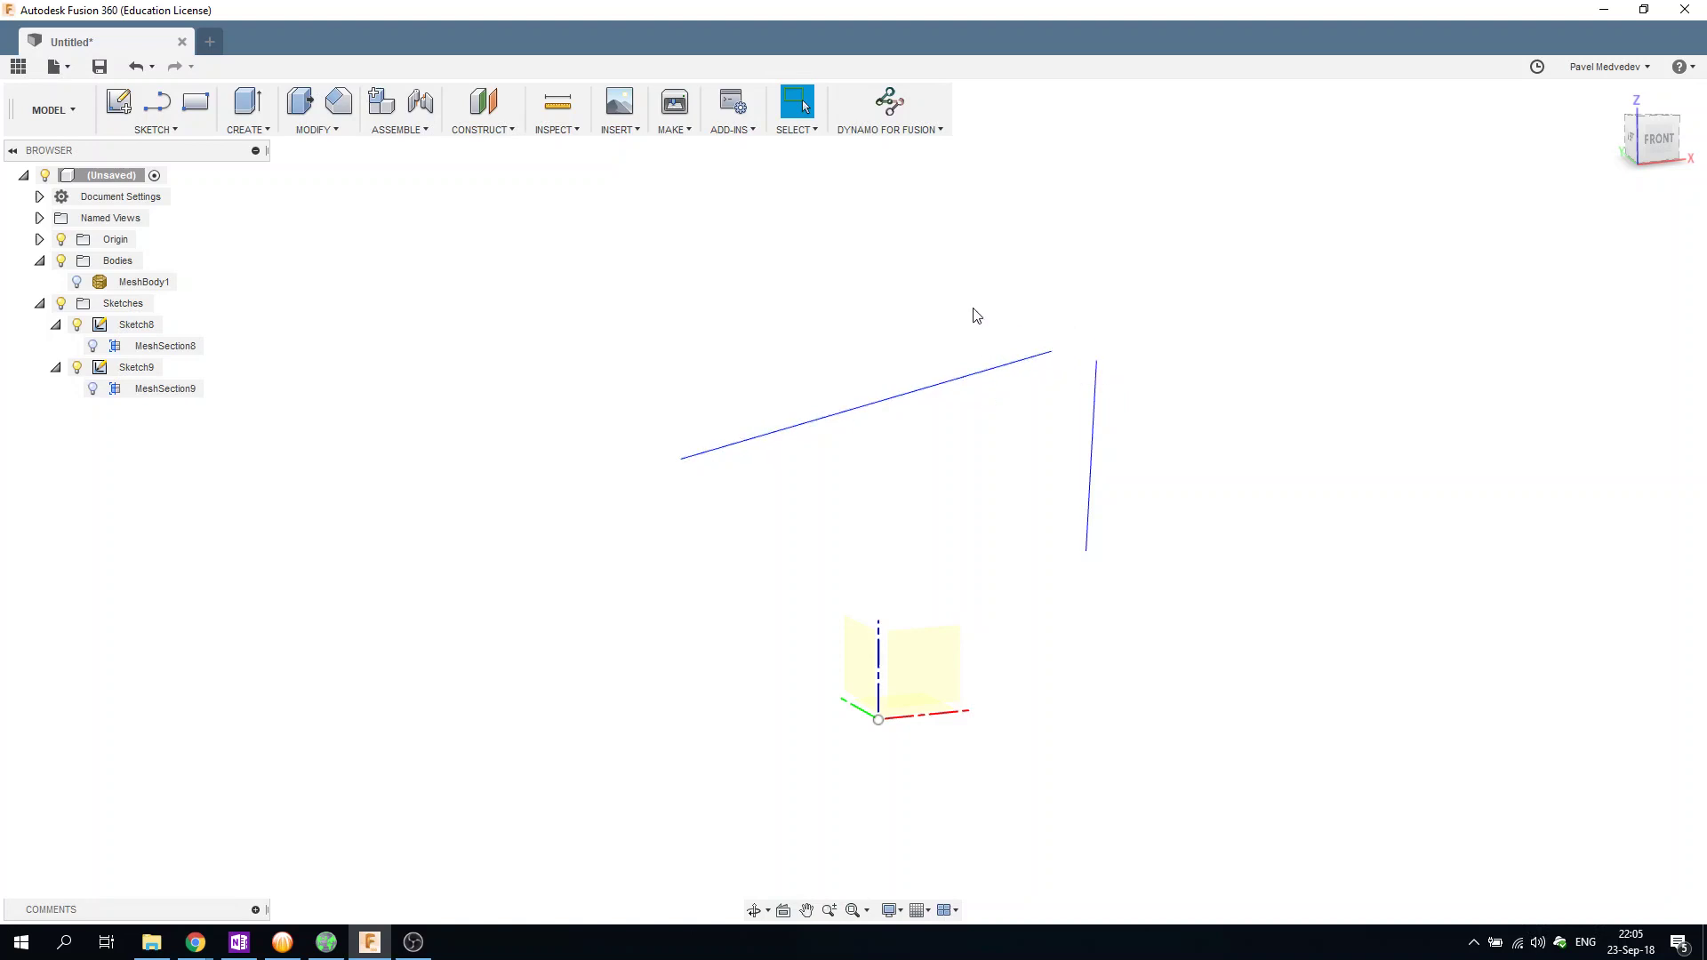
left_click(481, 129)
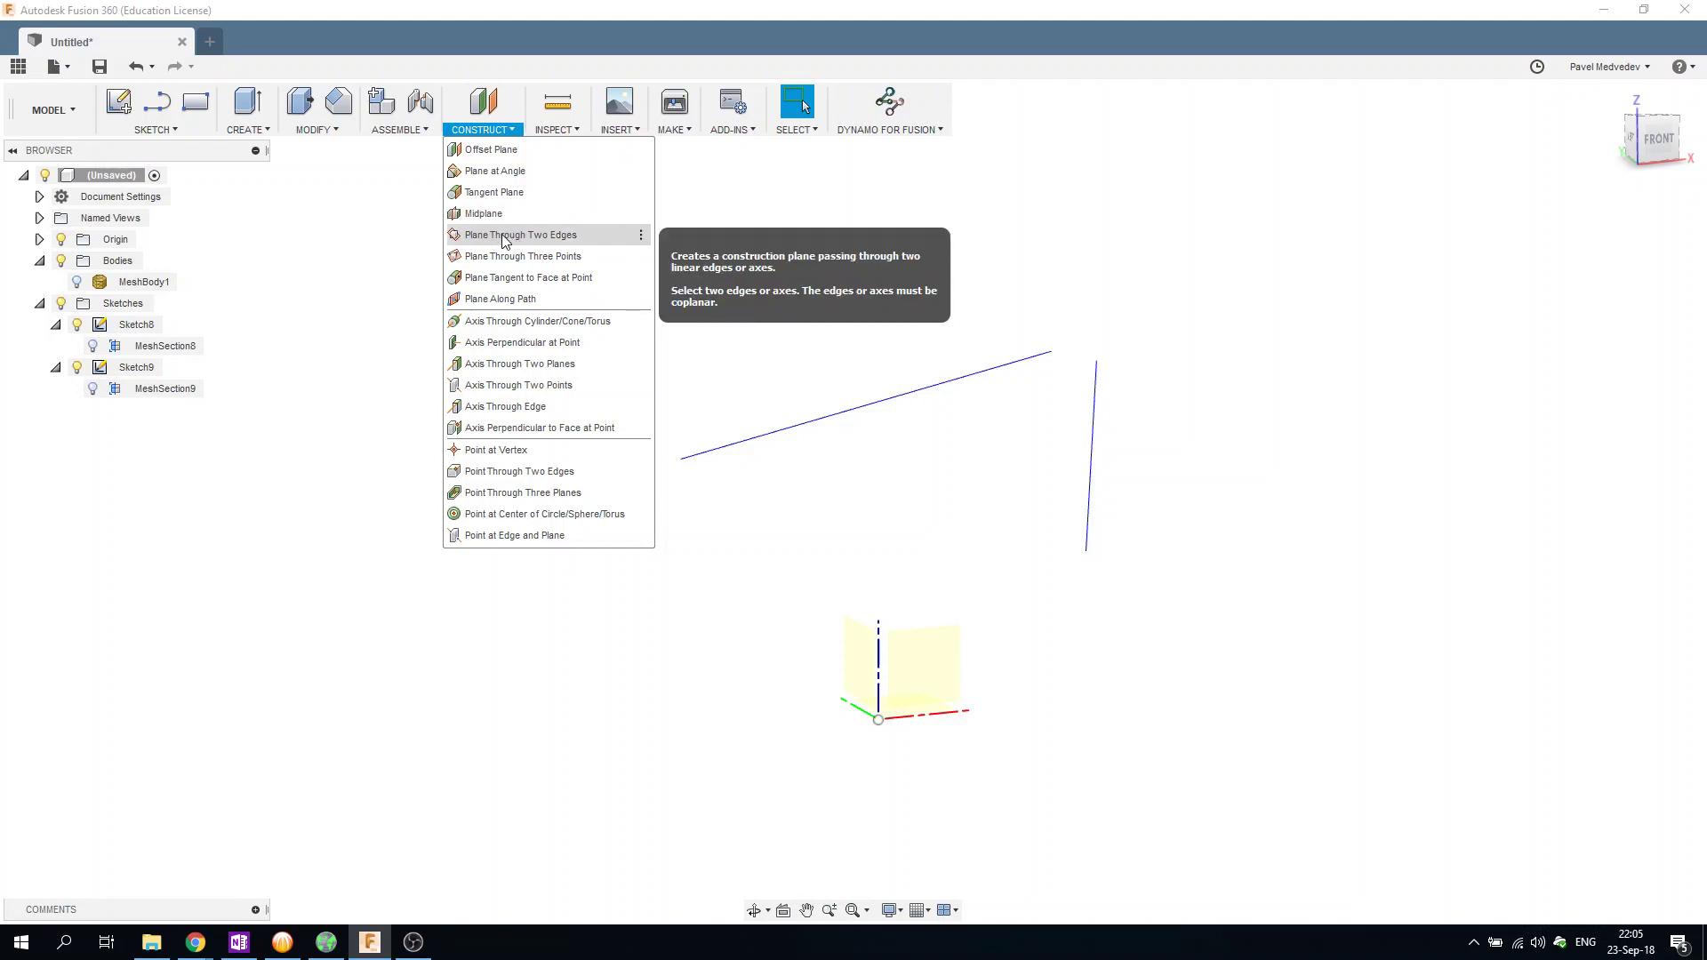
left_click(1029, 337)
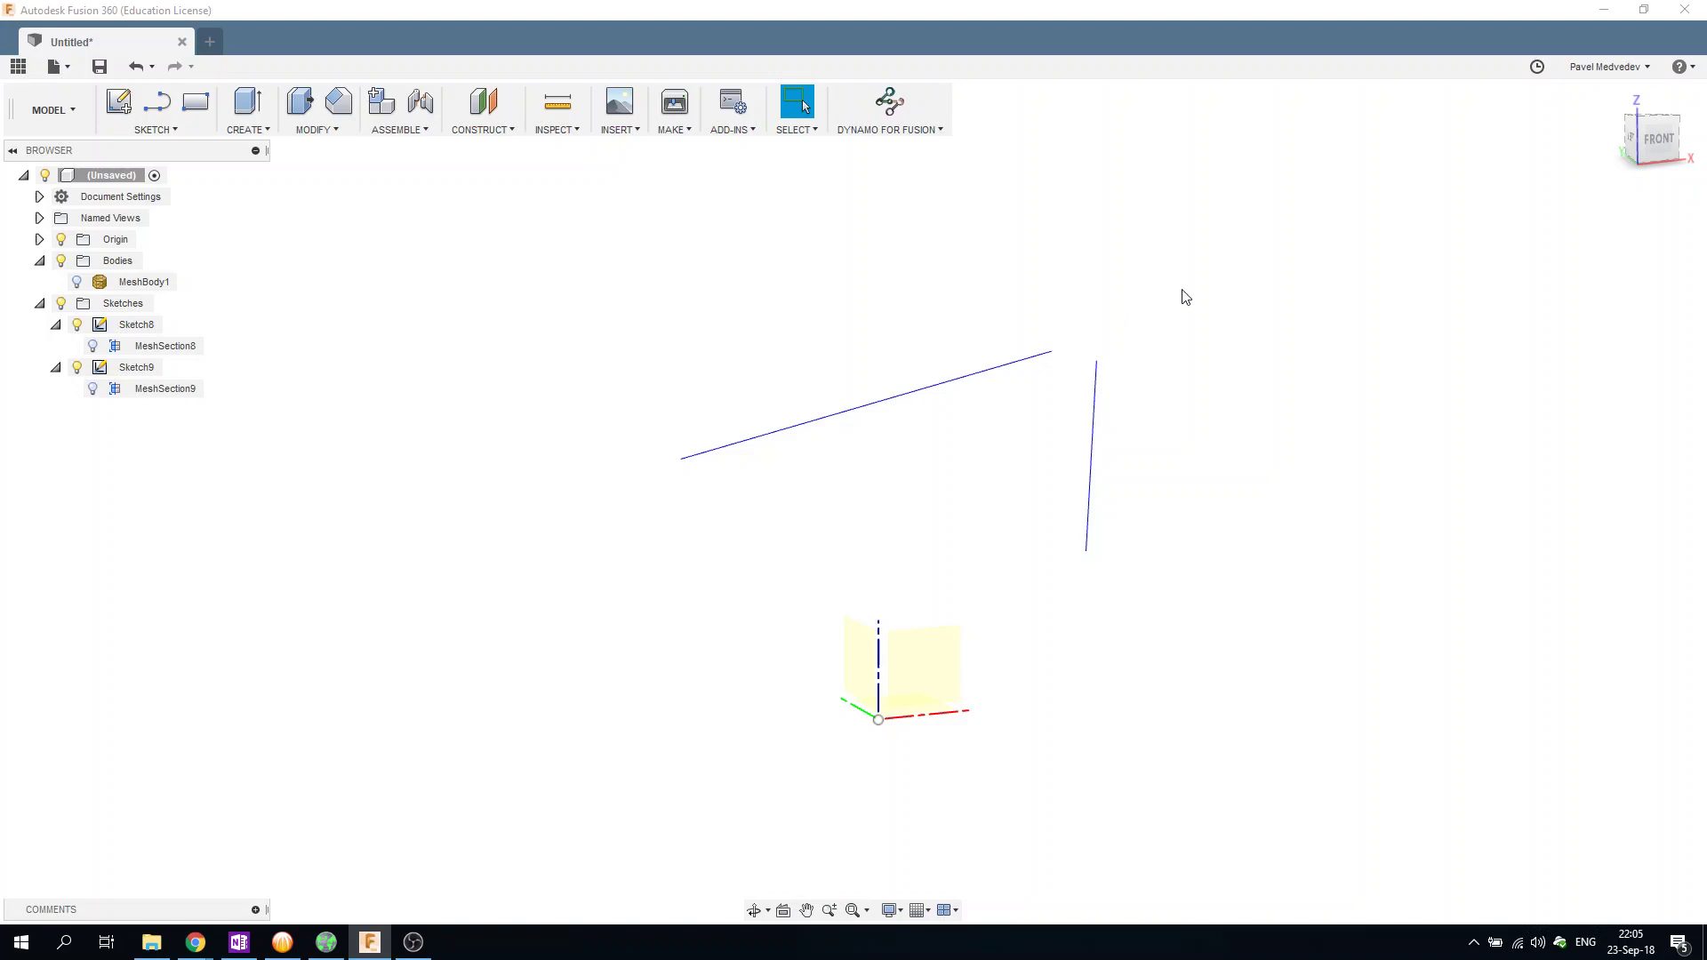
mouse_move(1173, 289)
middle_mouse_down("shift")
mouse_move(1138, 300)
mouse_move(1153, 322)
middle_mouse_up("shift")
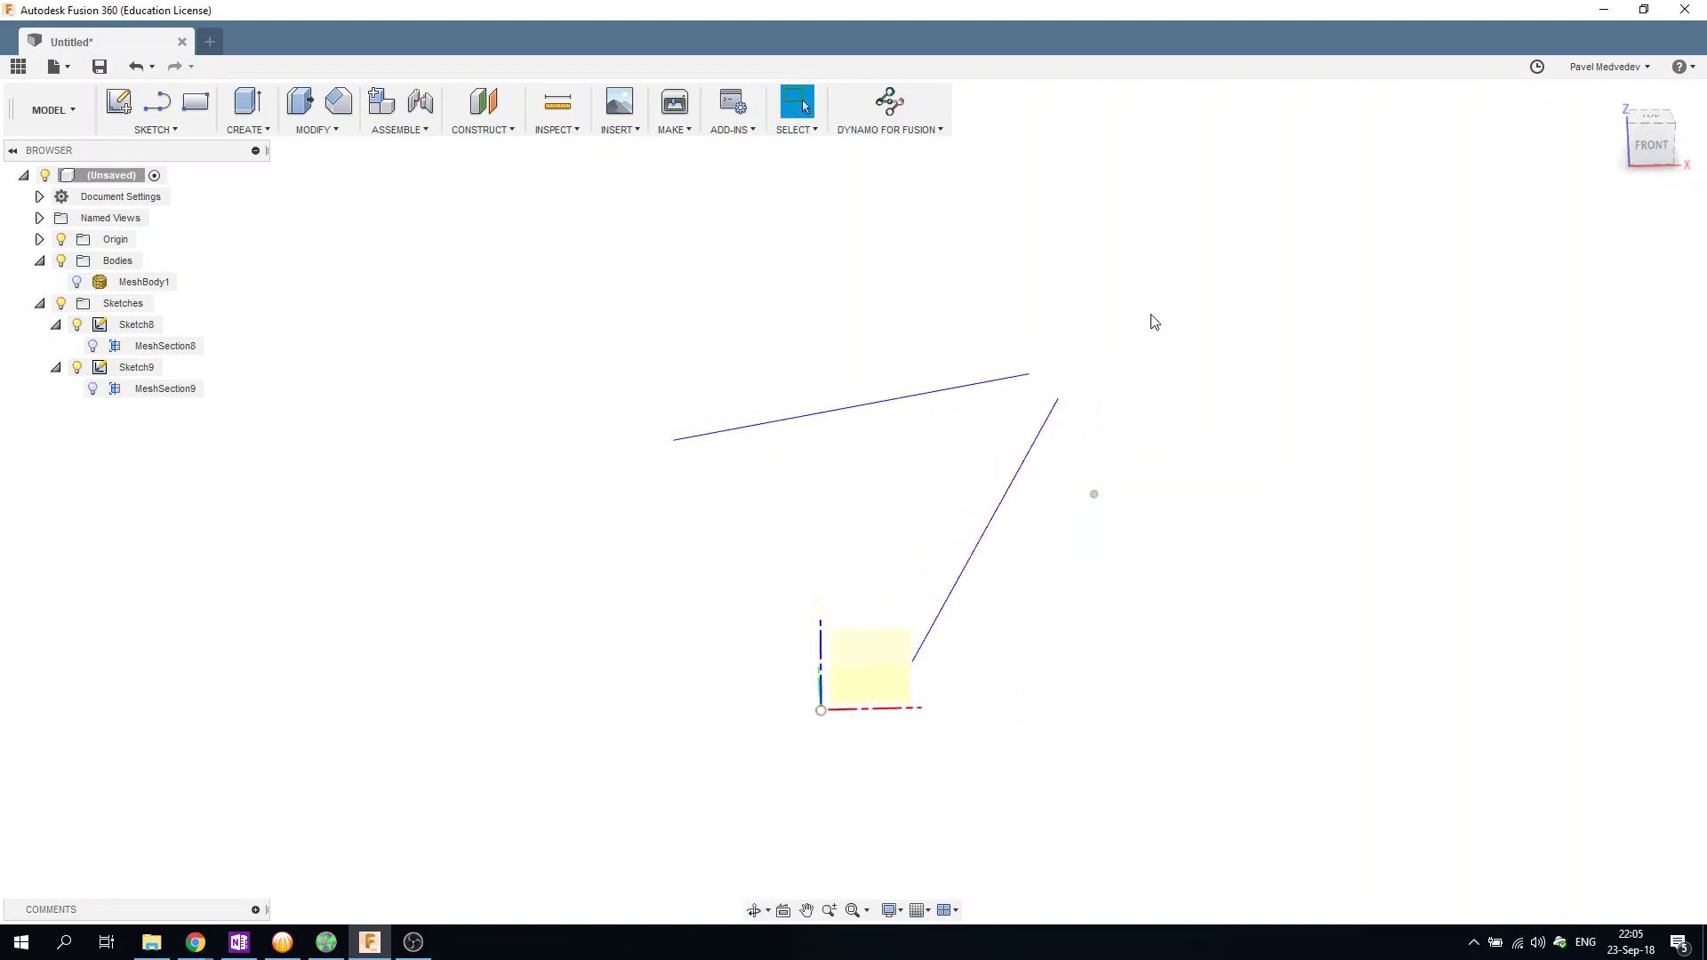
left_click(488, 133)
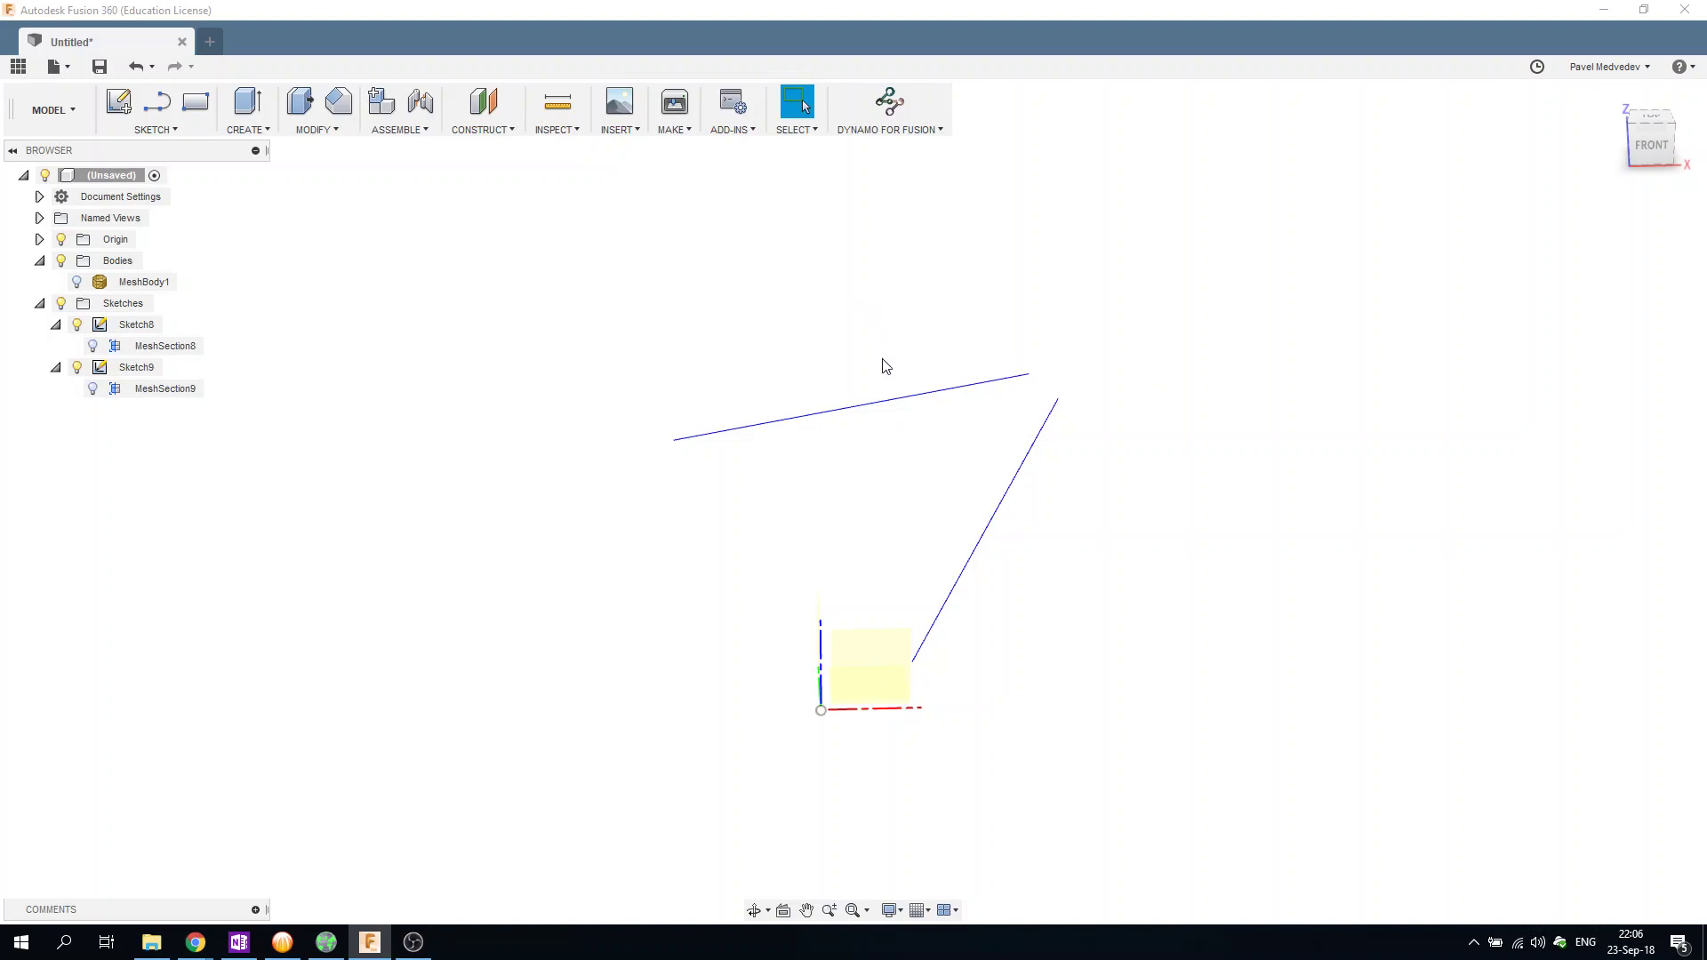
left_click(491, 131)
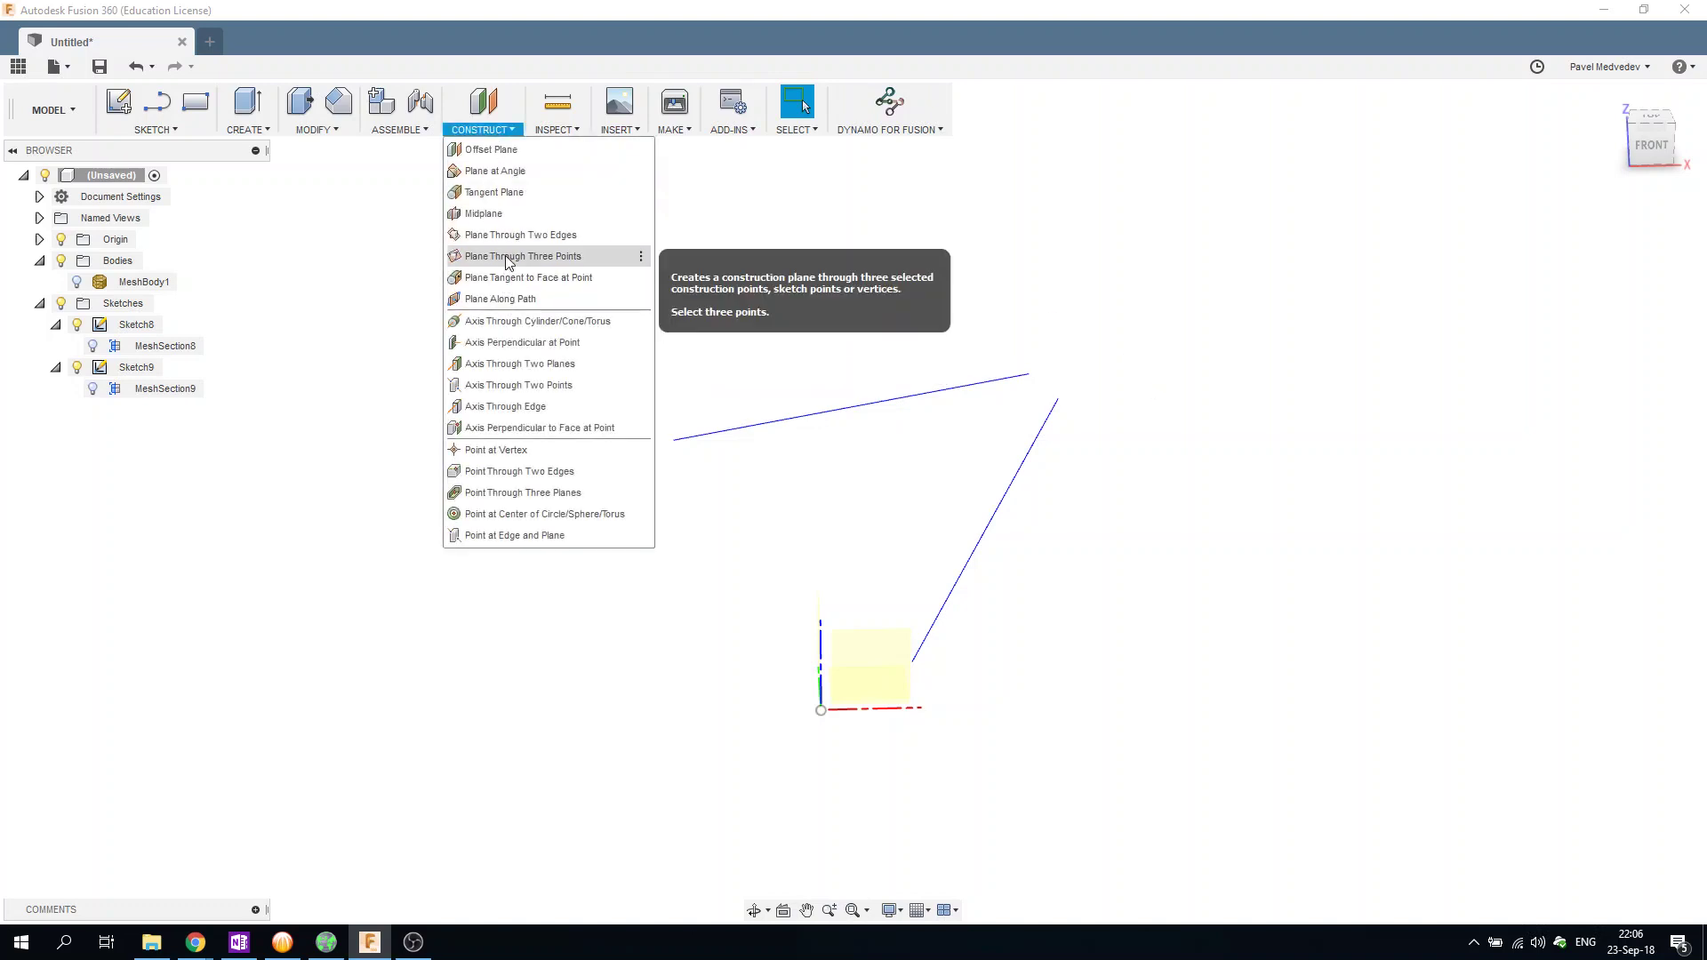
Create a construction plane through three endpoints of the fitted lines.
left_click(511, 256)
left_click(673, 441)
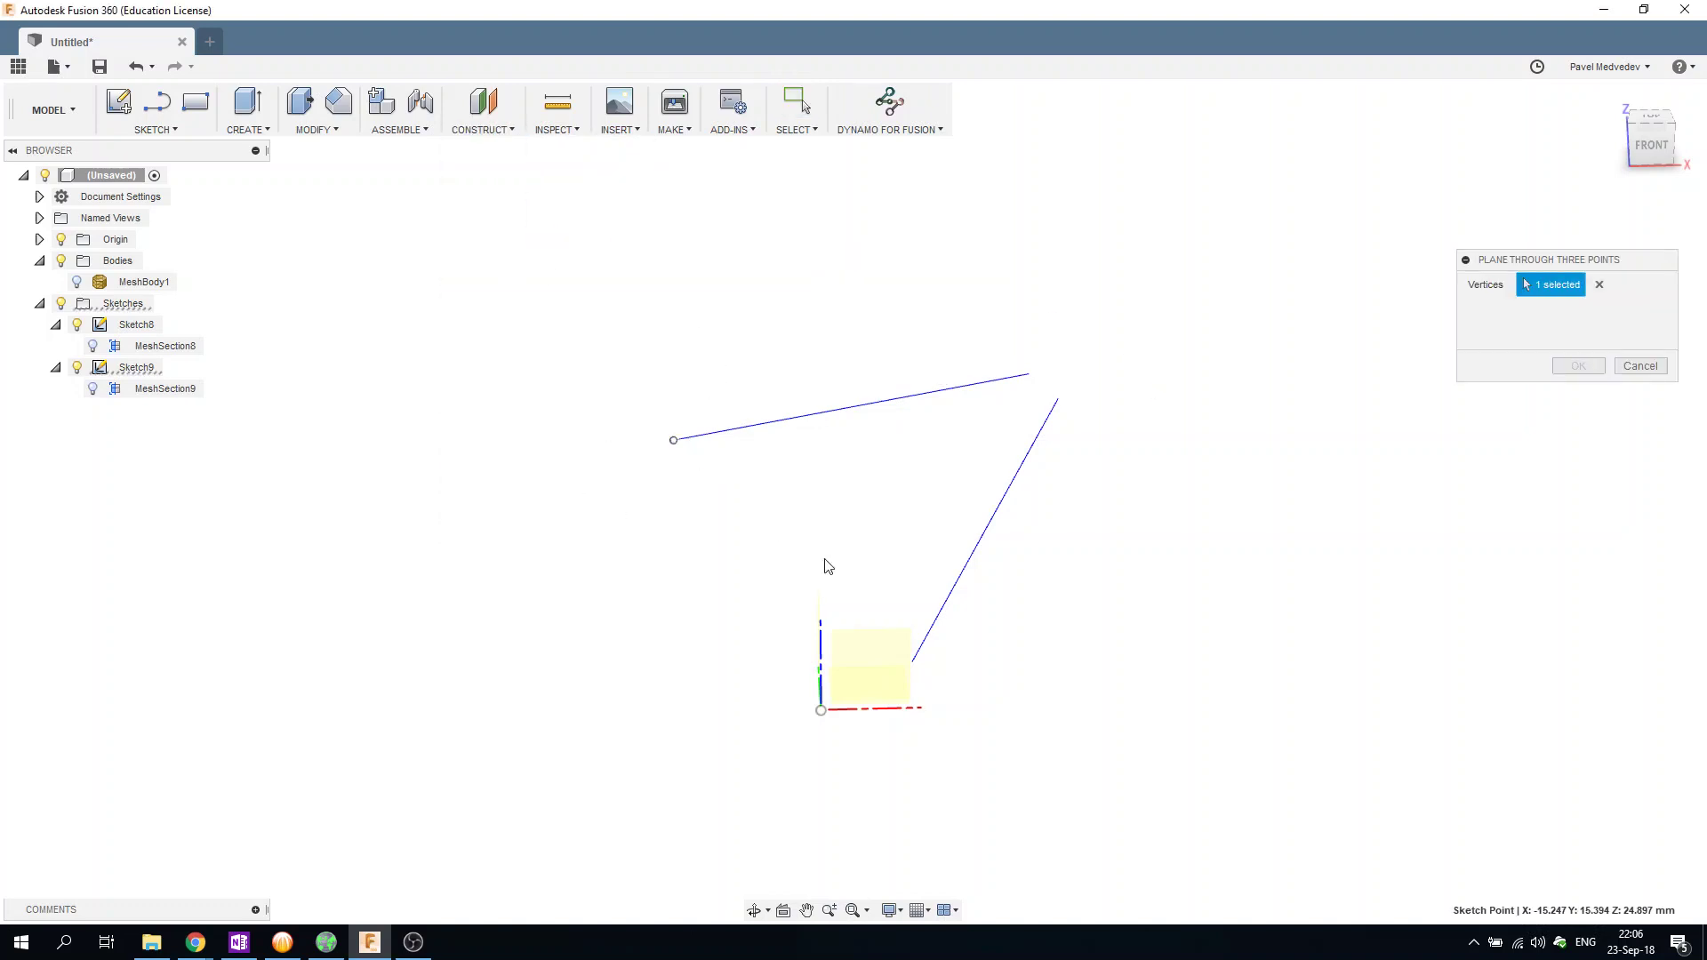
left_click(913, 661)
mouse_move(1178, 560)
middle_mouse_down("shift")
mouse_move(1204, 556)
mouse_move(1123, 549)
mouse_move(1173, 563)
mouse_move(1143, 518)
middle_mouse_up("shift")
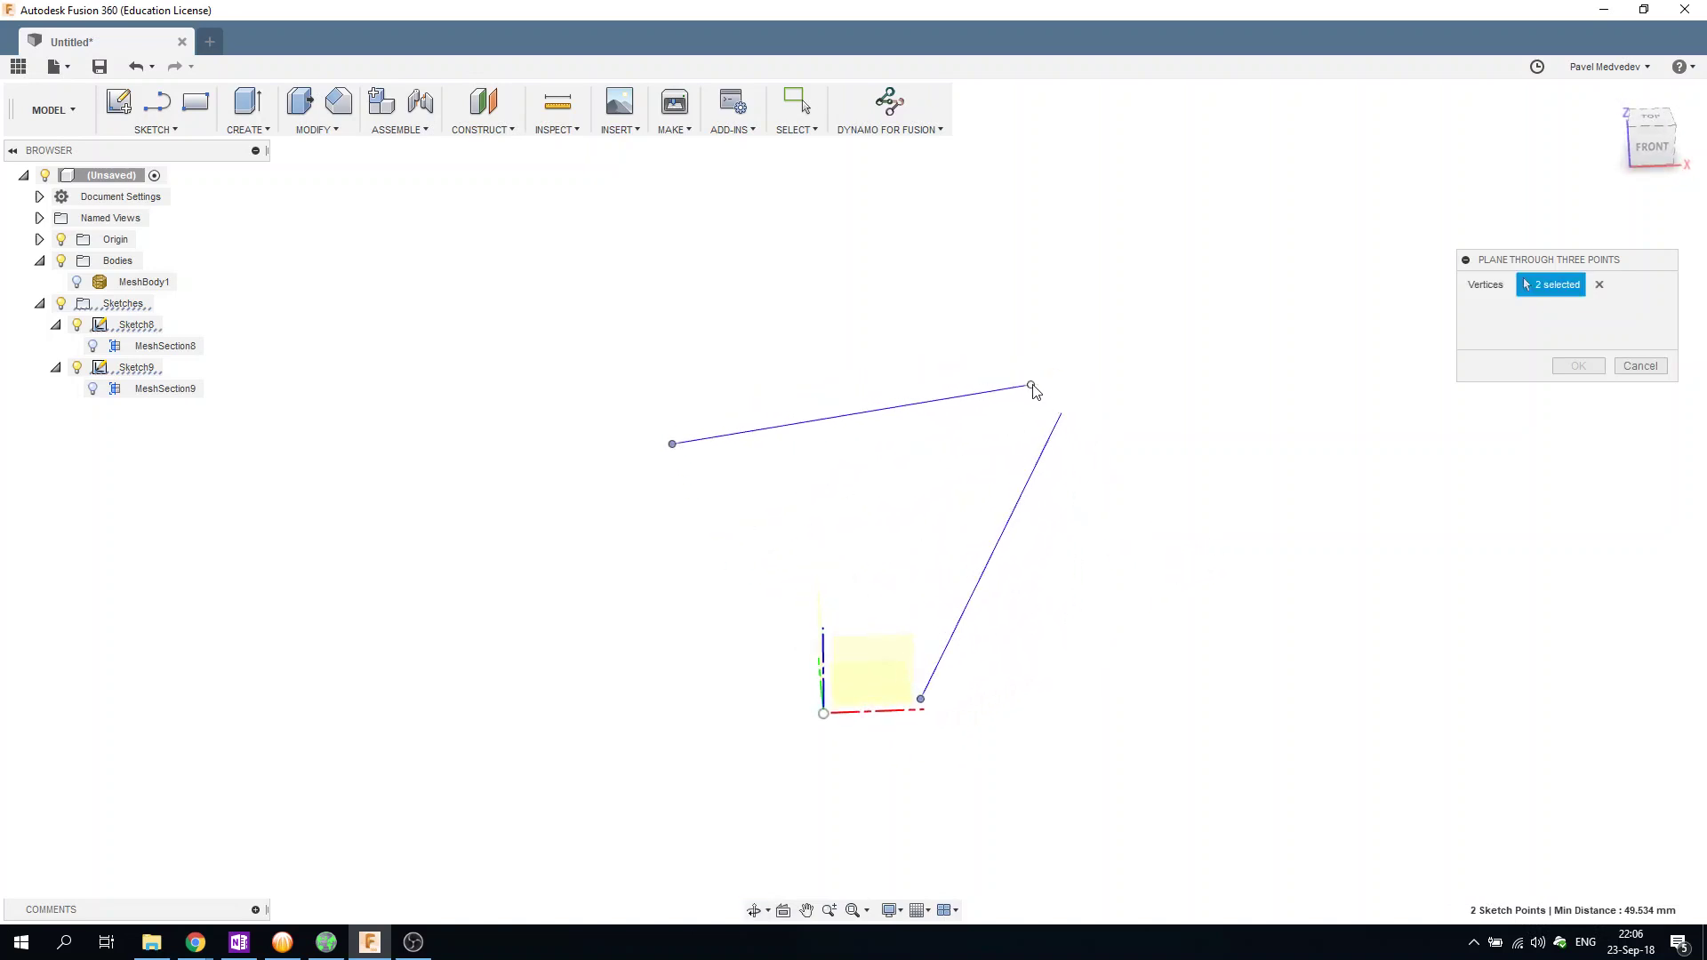
left_click(1061, 415)
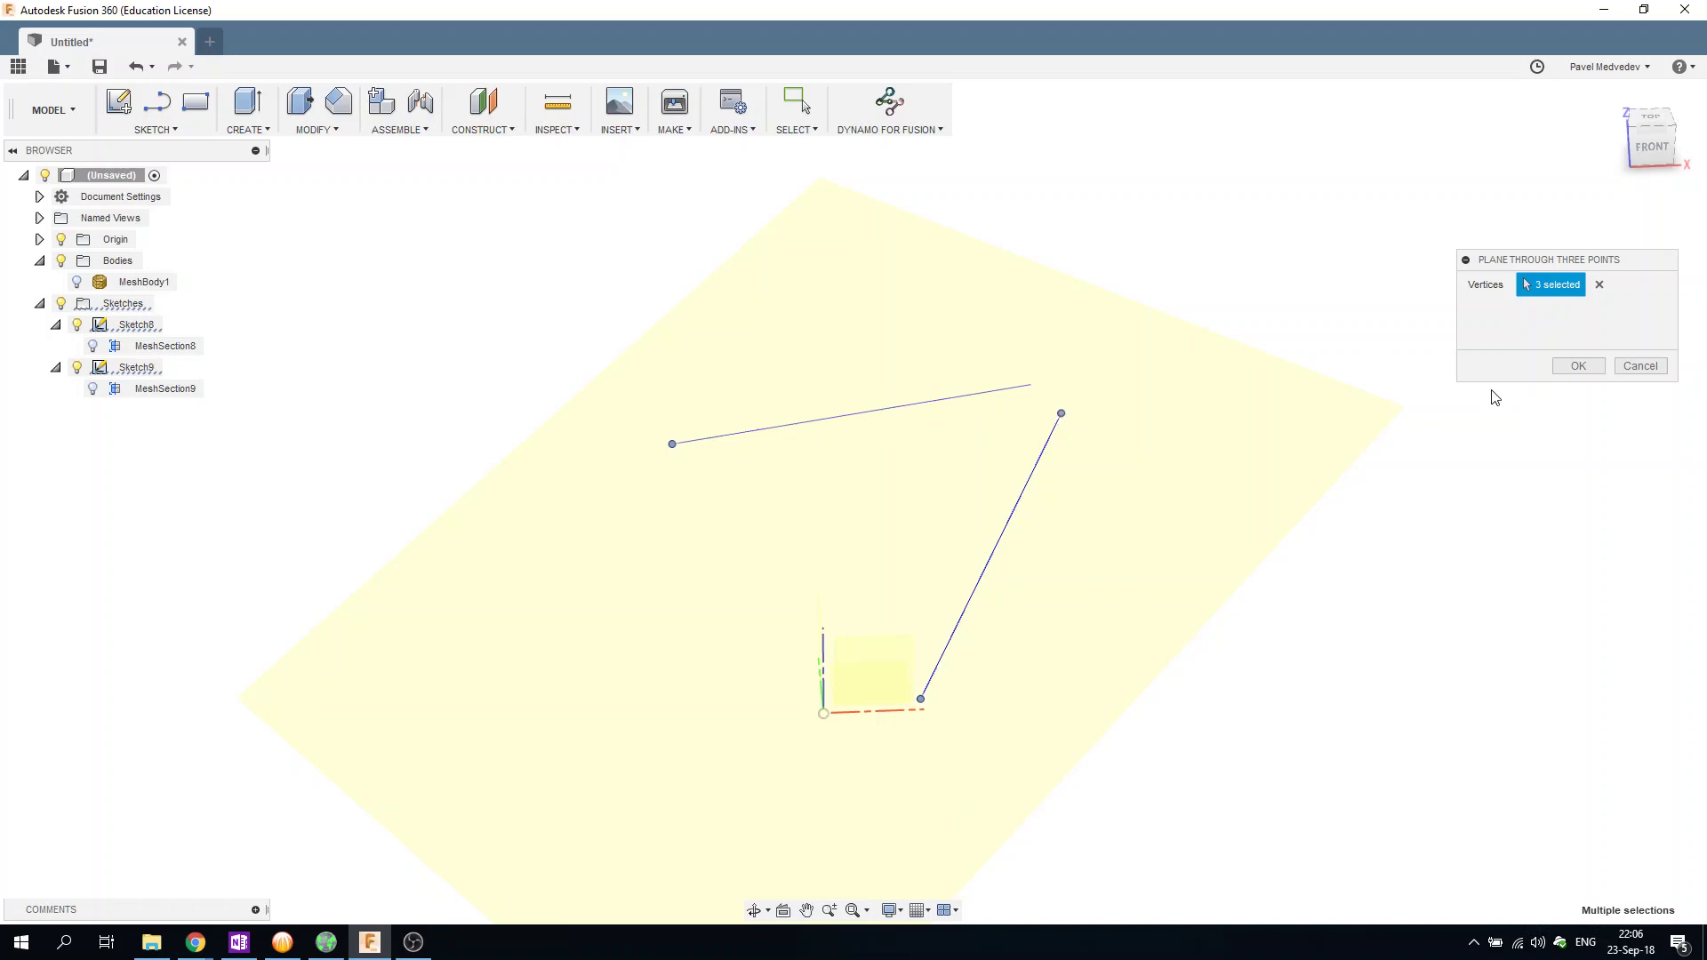
left_click(1578, 366)
Hide Sketch8 and Sketch9 and show MeshBody1 again.
middle_click_drag(1365, 355, 1348, 337, "shift")
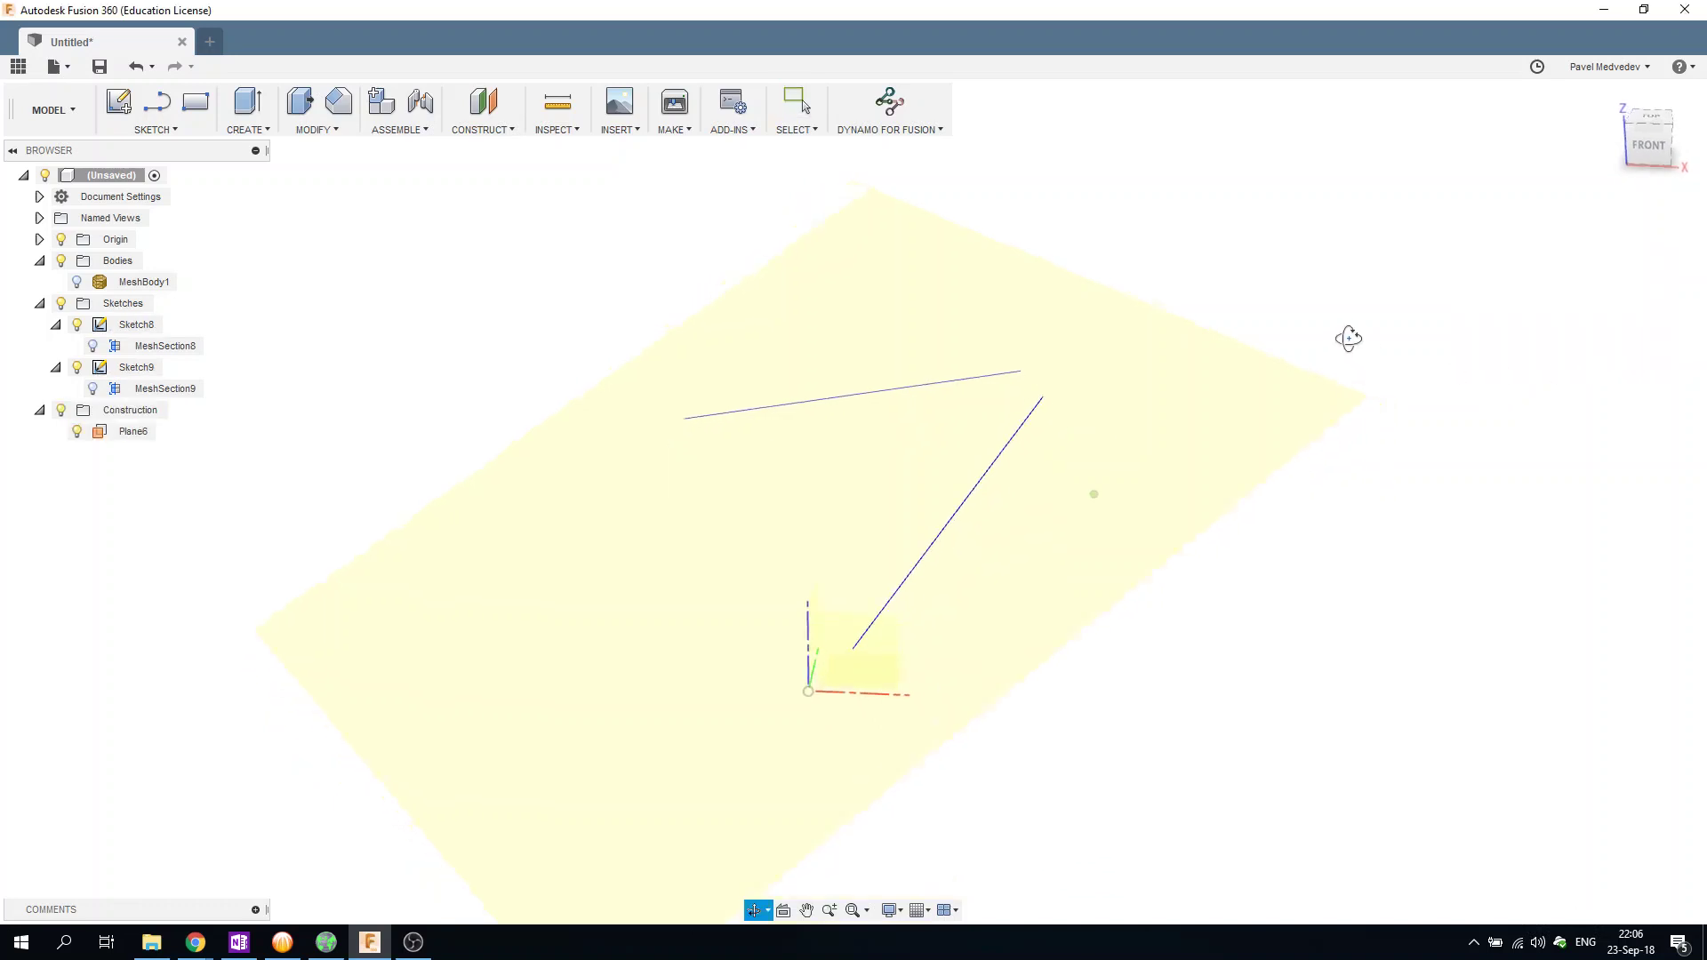
left_click(77, 367)
left_click(77, 324)
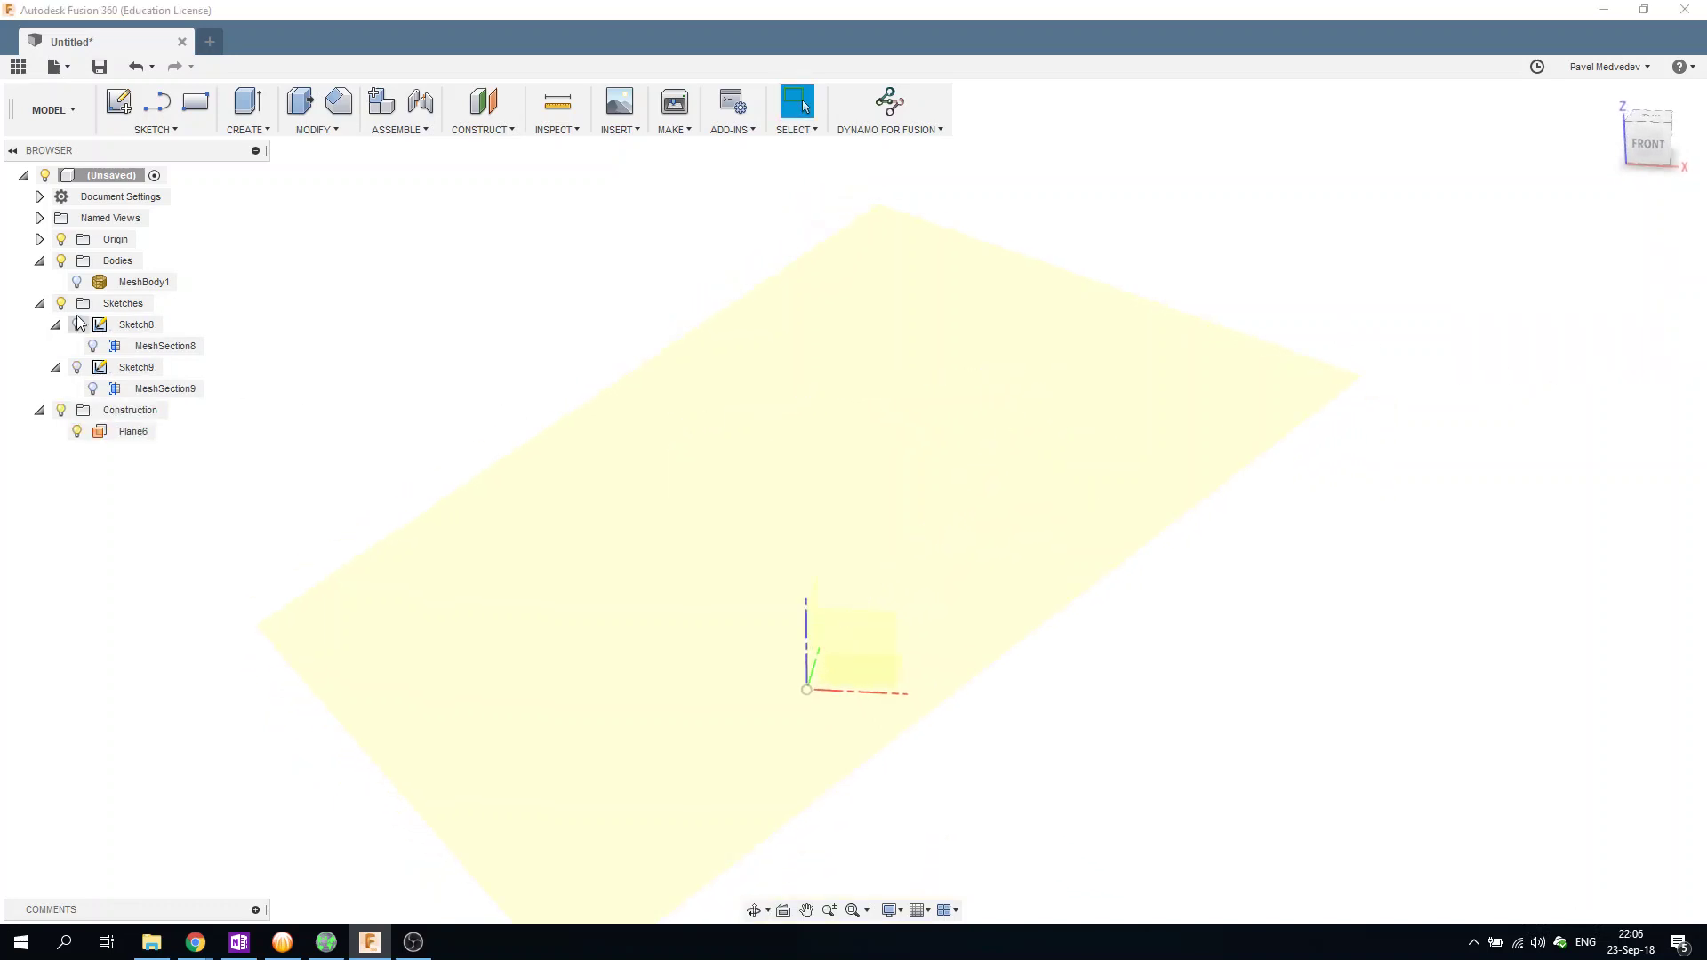
left_click(76, 282)
scroll(1111, 533, "down", 3)
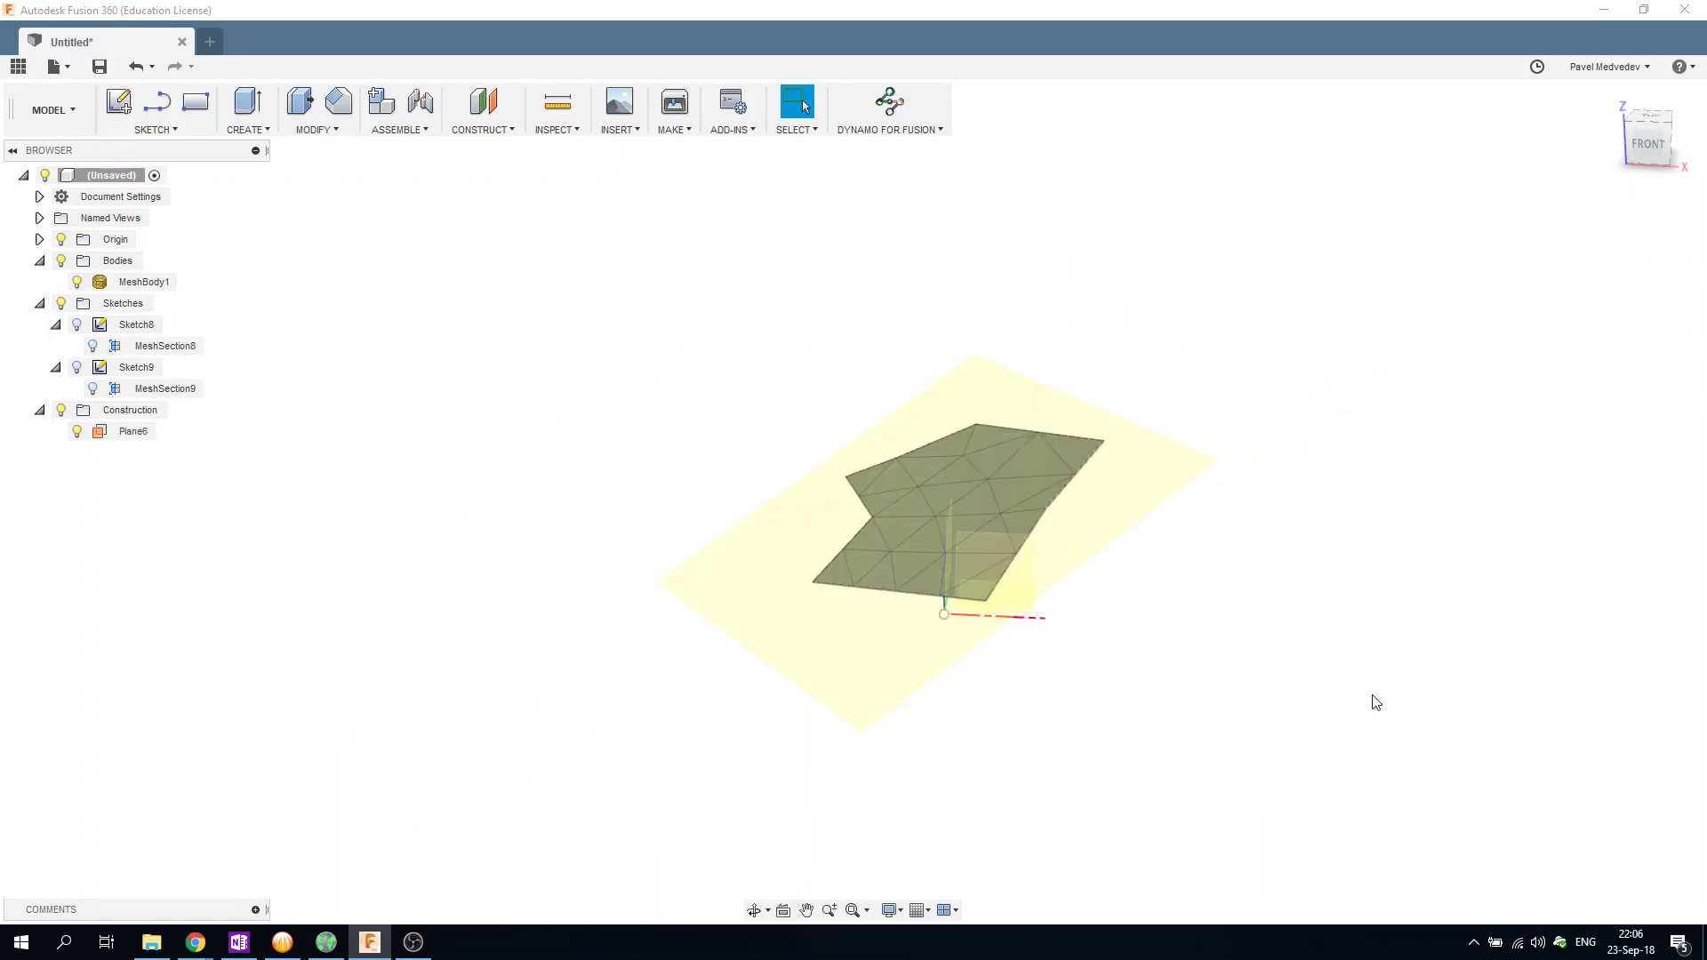
mouse_move(1300, 652)
middle_mouse_down("shift")
mouse_move(1243, 615)
mouse_move(1167, 519)
mouse_move(1214, 536)
mouse_move(1378, 510)
mouse_move(1349, 496)
mouse_move(1337, 574)
mouse_move(1389, 536)
middle_mouse_up("shift")
mouse_move(1387, 521)
middle_mouse_down("shift")
mouse_move(1171, 511)
mouse_move(1194, 461)
middle_mouse_up("shift")
scroll(1194, 461, "up", 1)
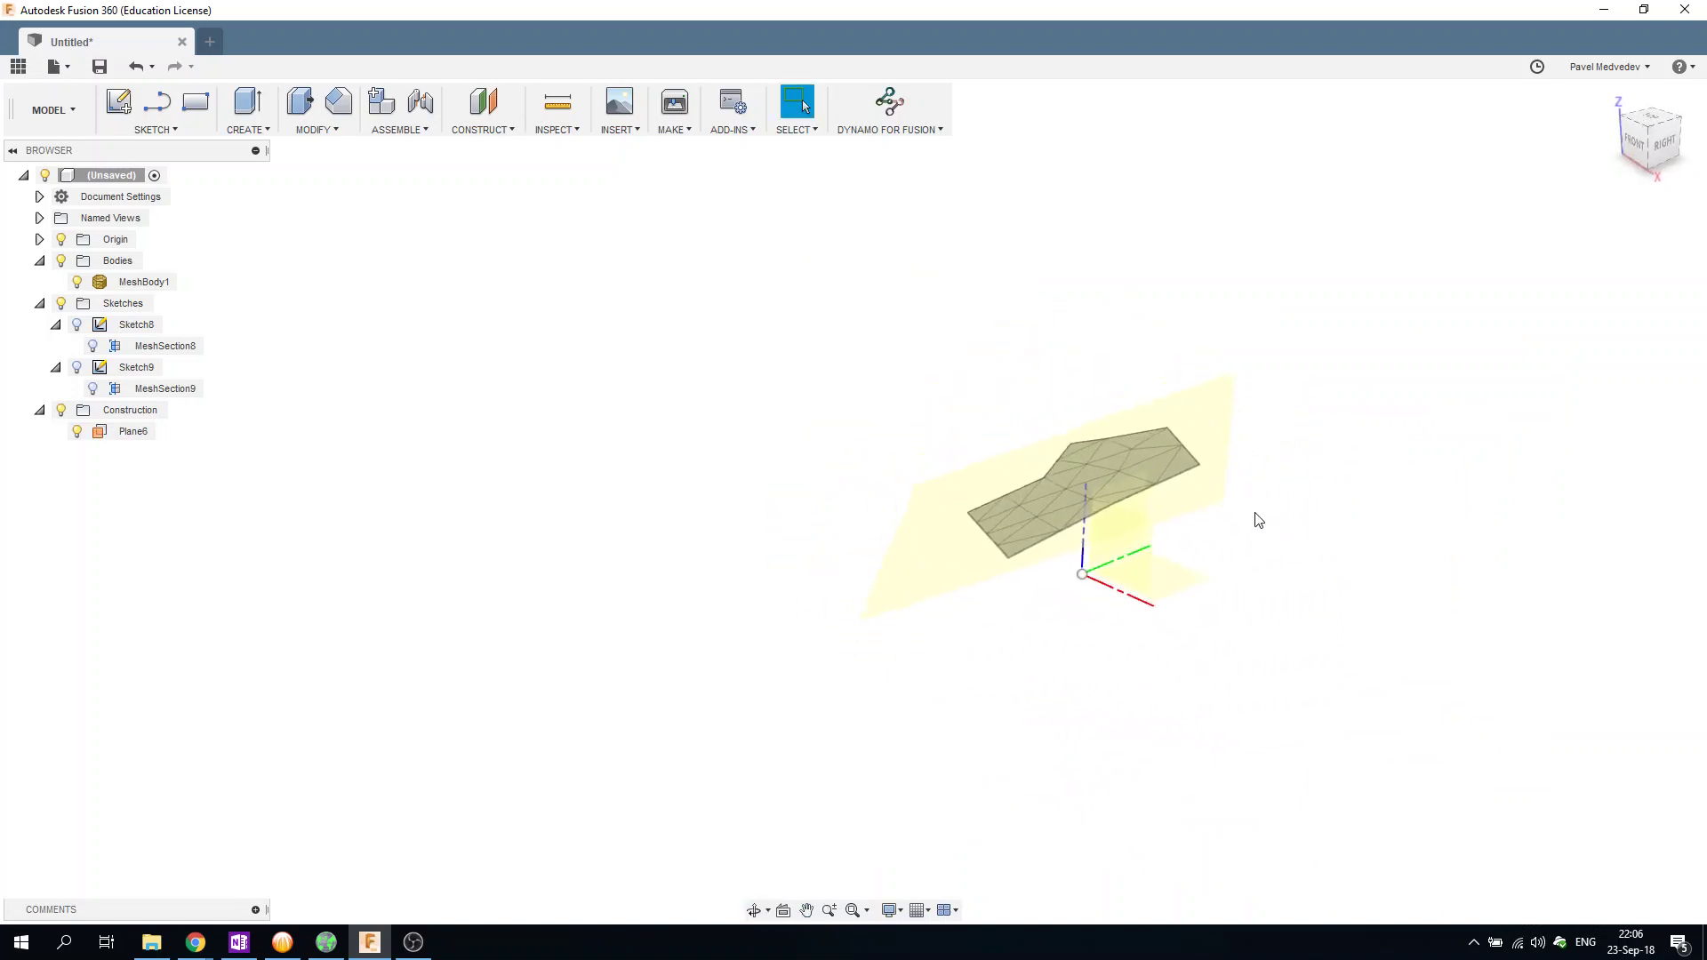
scroll(1257, 498, "up", 1)
scroll(1257, 457, "up", 2)
scroll(1318, 477, "up", 1)
left_click(1139, 409)
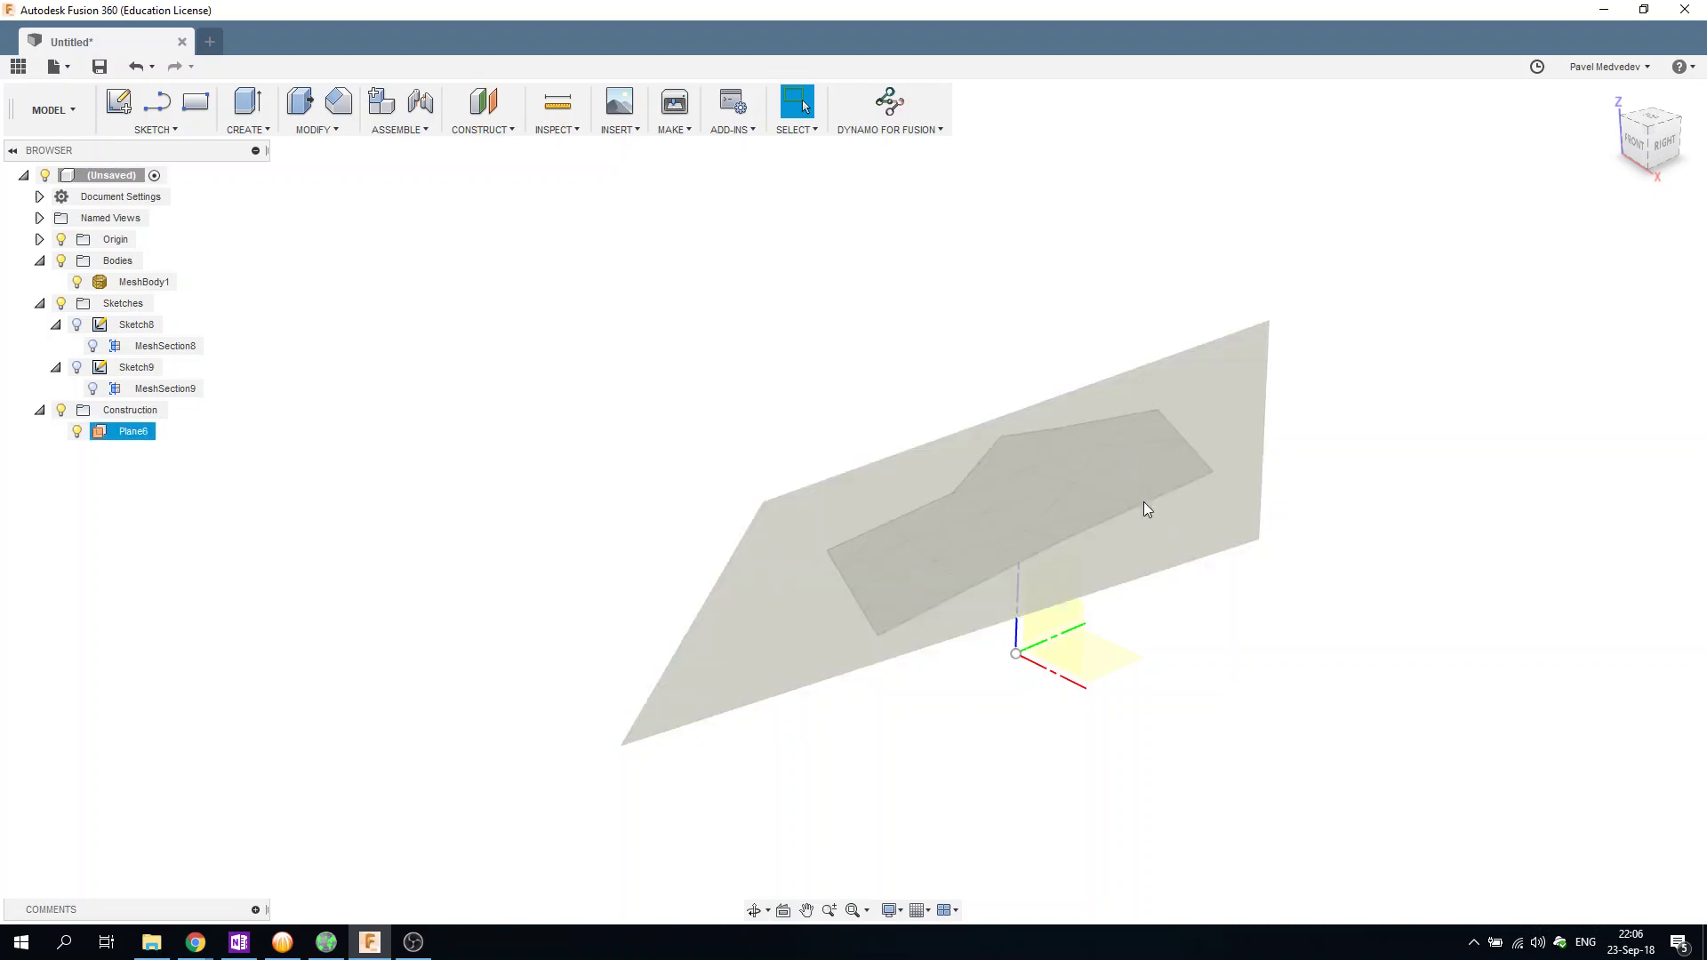
left_click(925, 649)
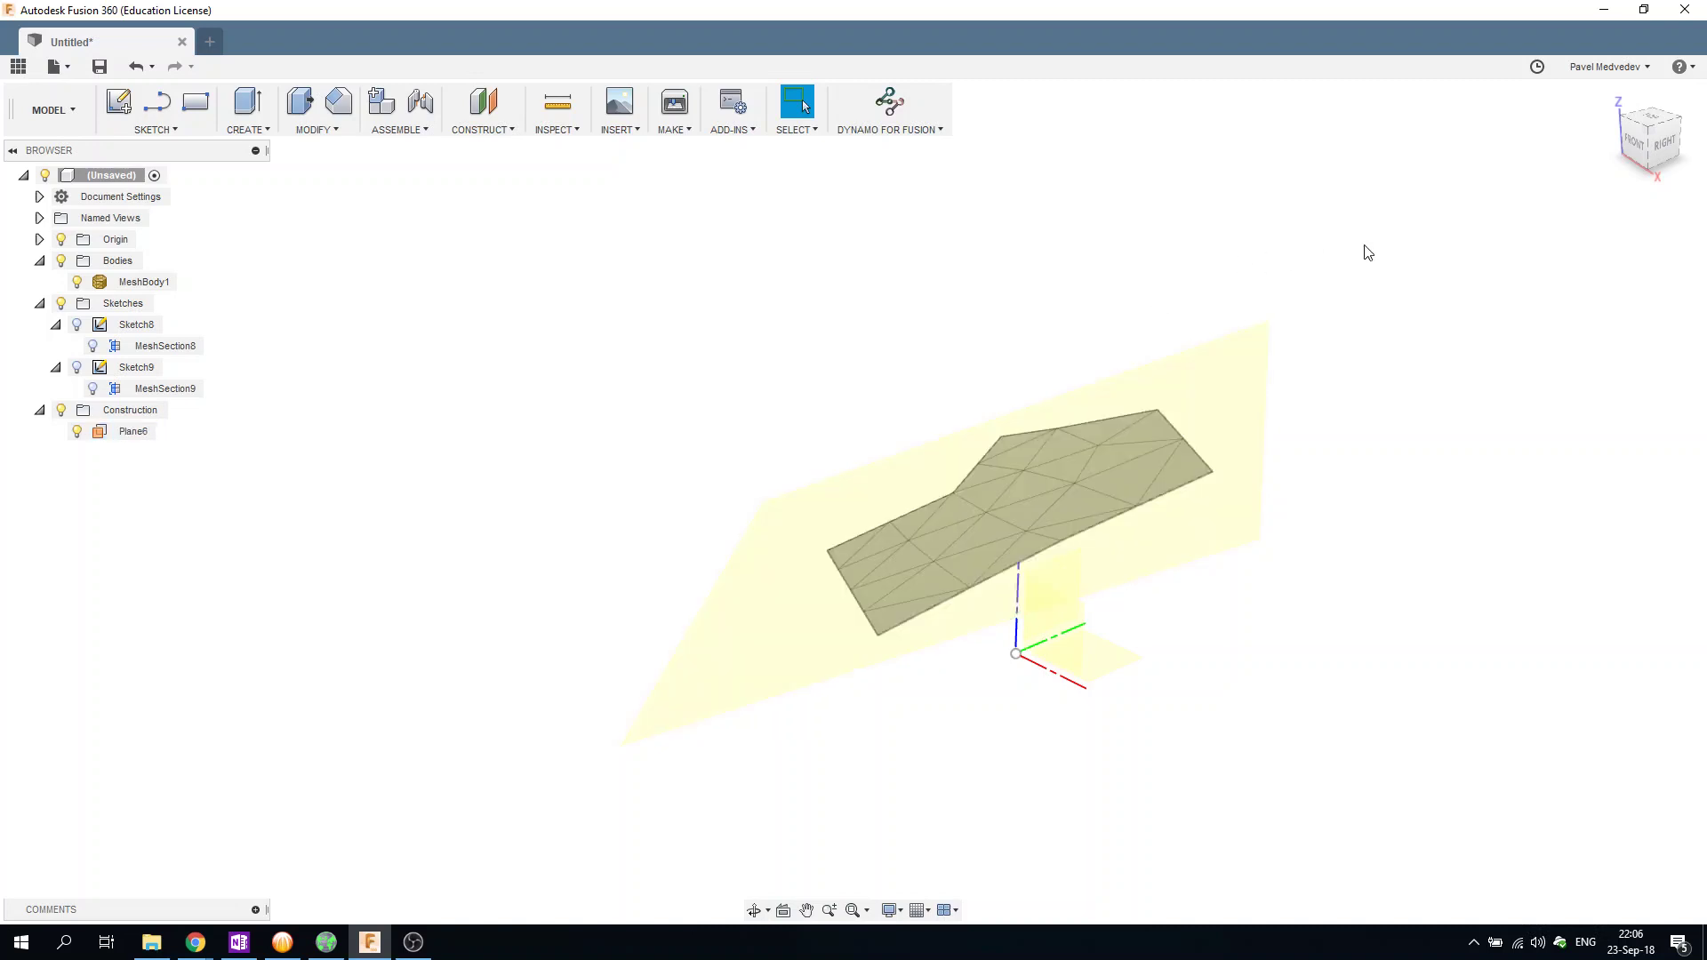